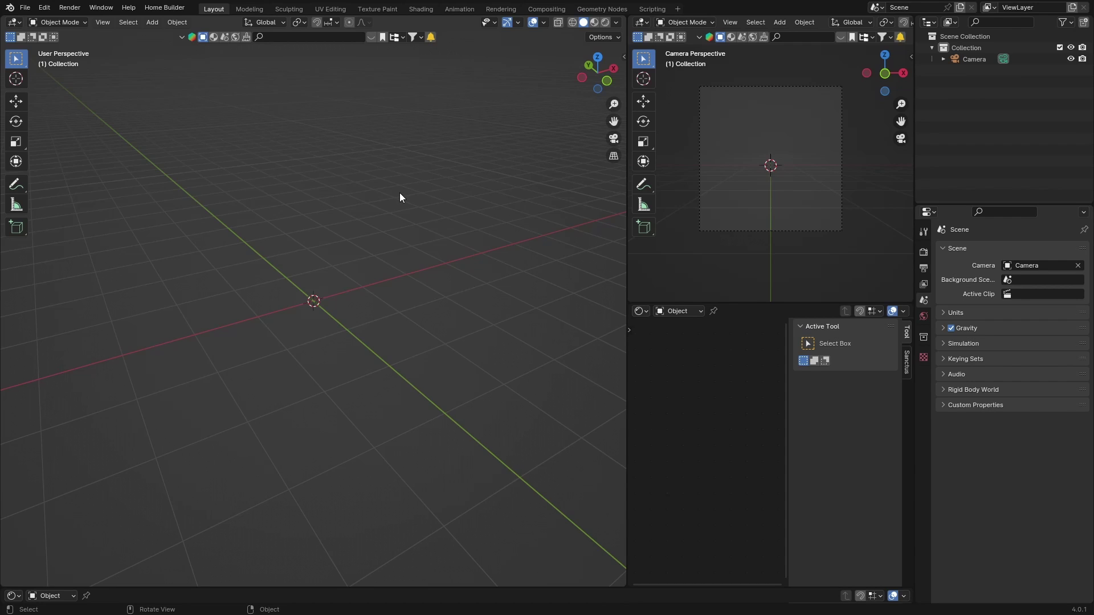
Step: Add an ico sphere with 5 subdivisions, replacing an accidentally added UV sphere
key("shift+a")
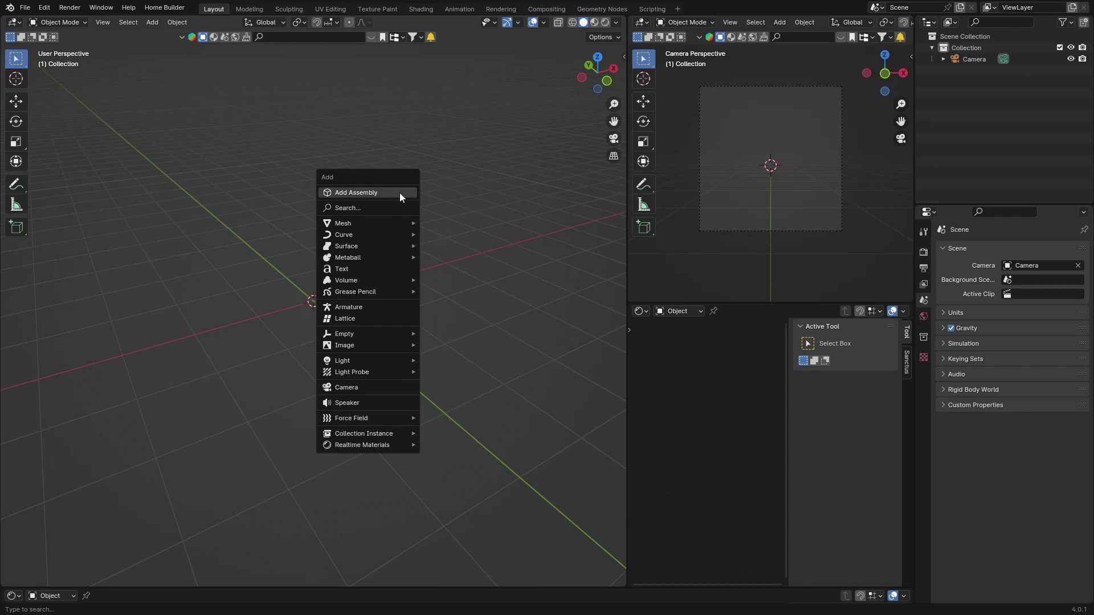
mouse_move(367, 223)
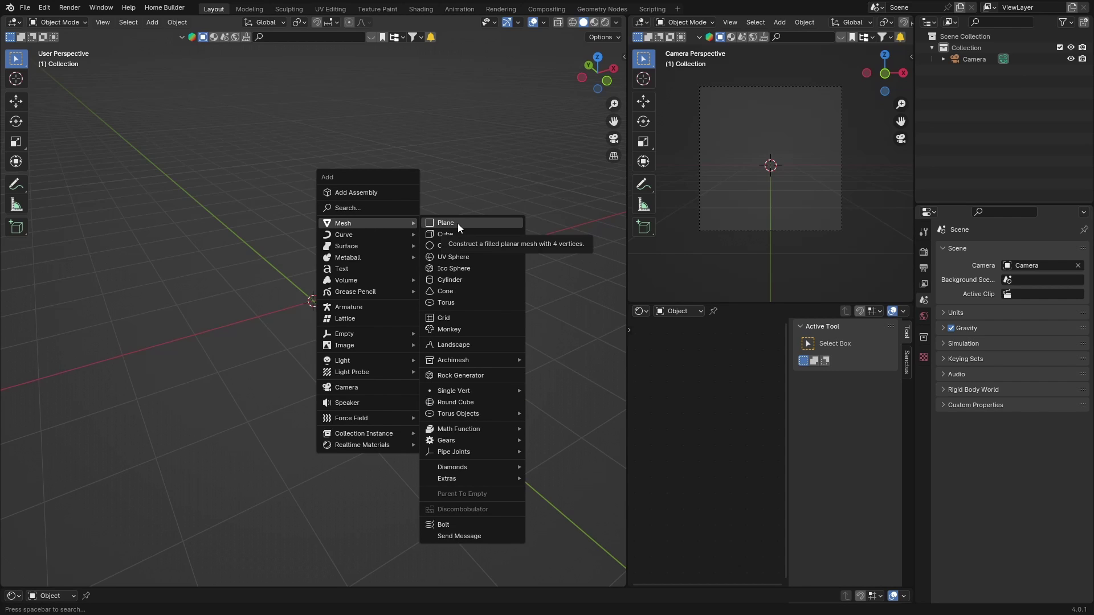
left_click(452, 257)
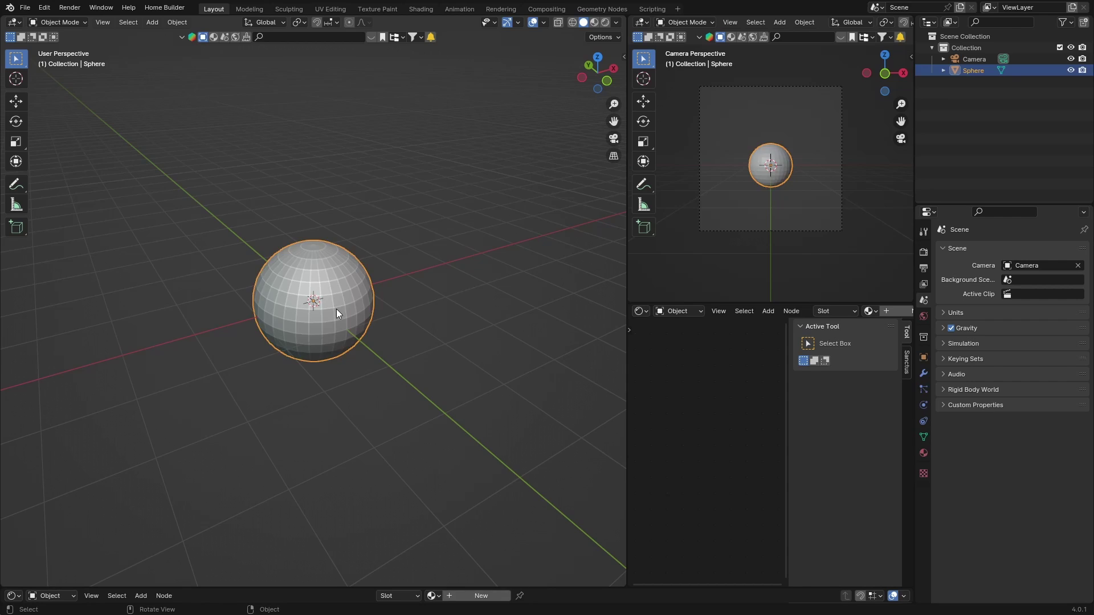
key("Delete")
key("shift+a")
mouse_move(336, 309)
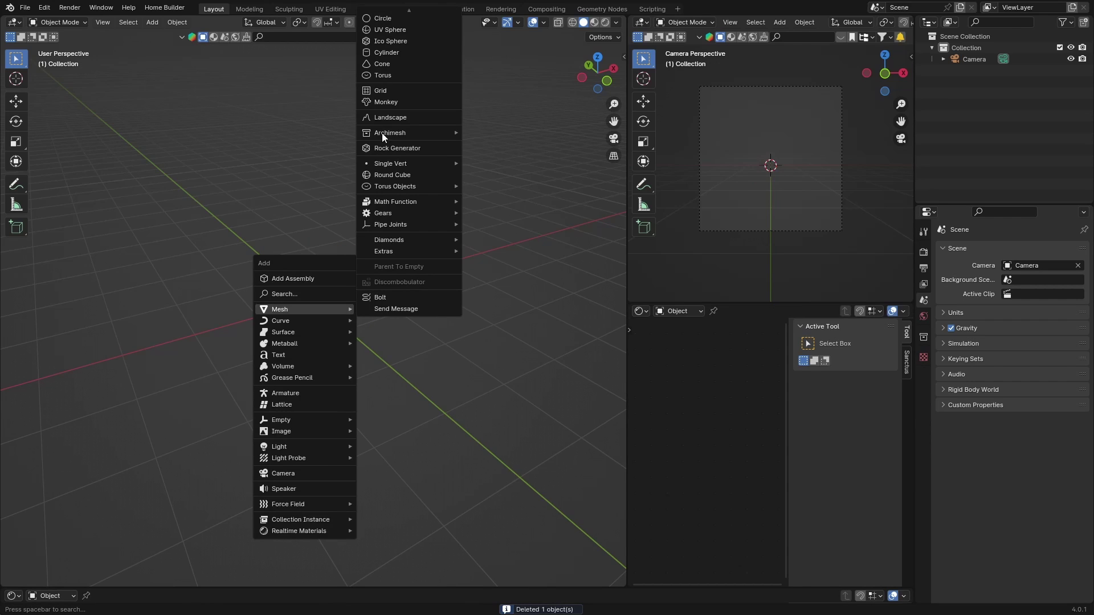
left_click(391, 44)
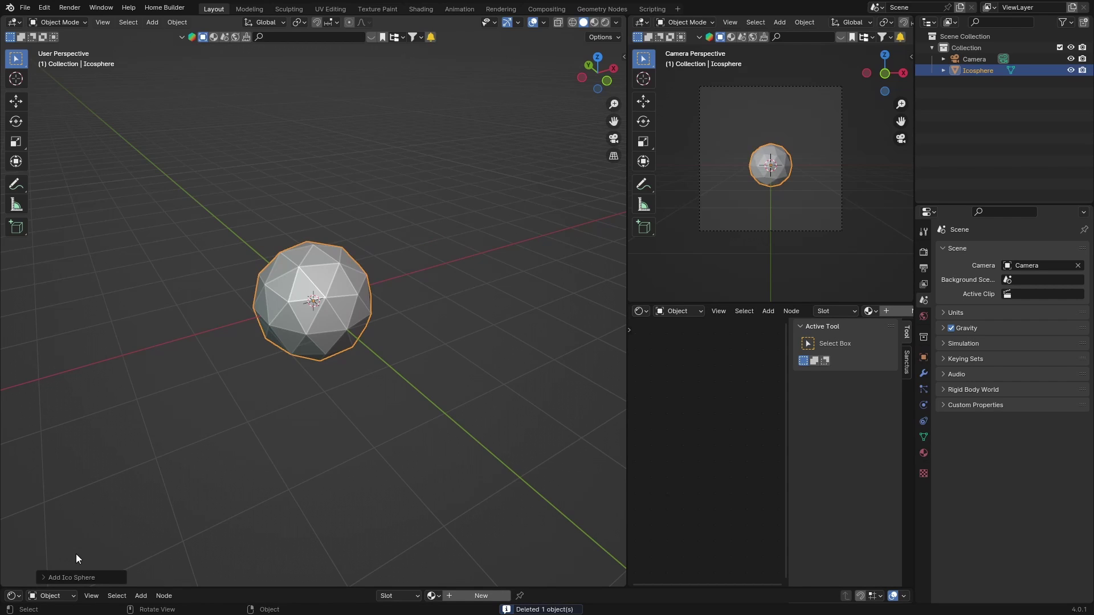
left_click(39, 578)
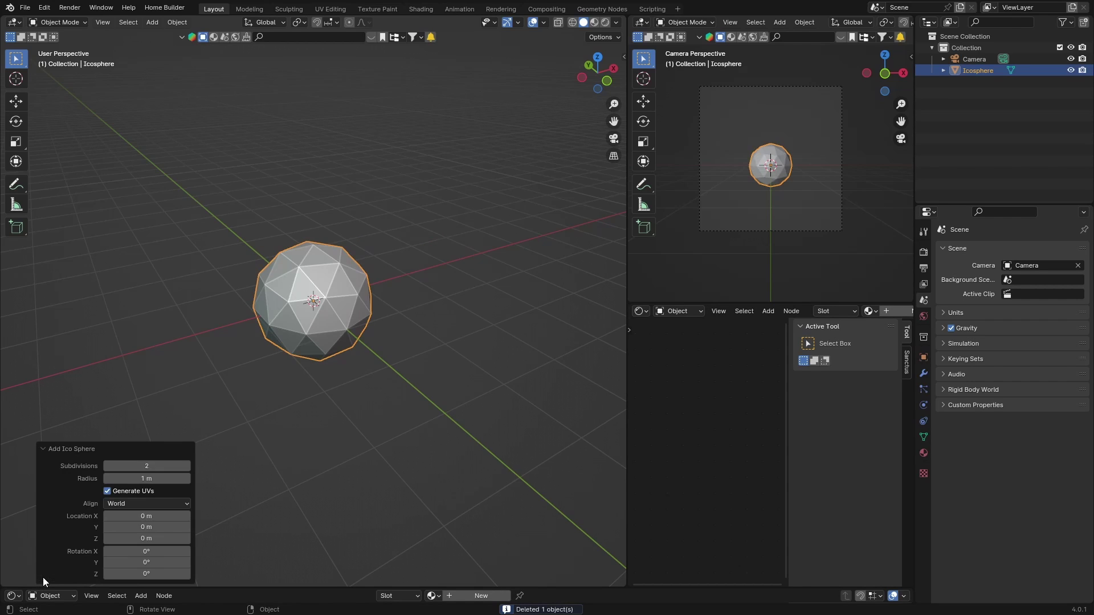
left_click(186, 466)
left_click(186, 466)
left_click(187, 466)
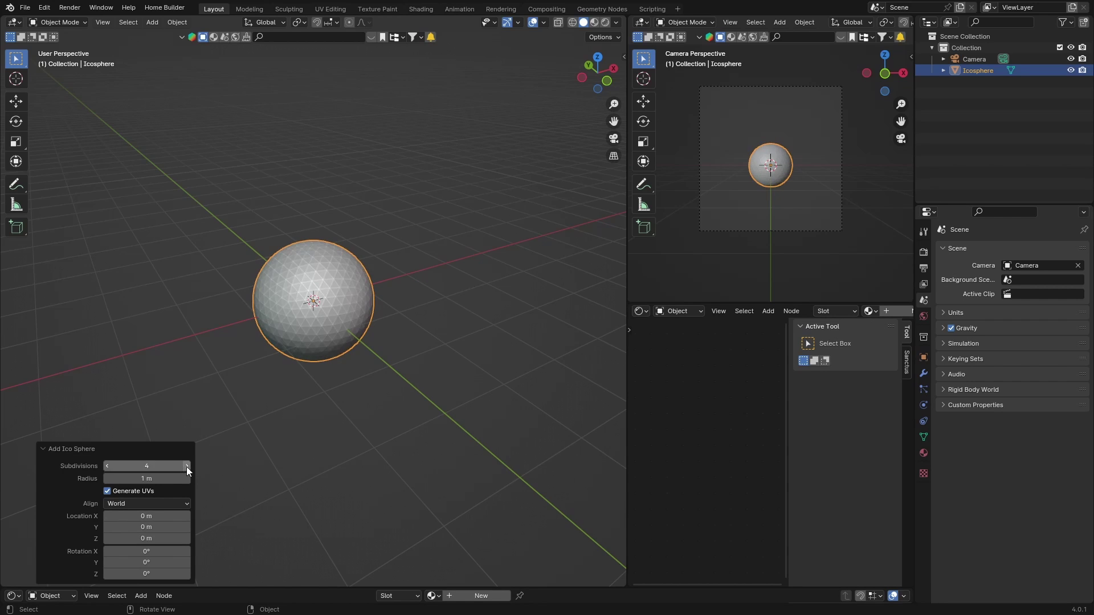
Step: Shade the ico sphere smooth and scale it up uniformly to 1.904
right_click(297, 295)
left_click(296, 295)
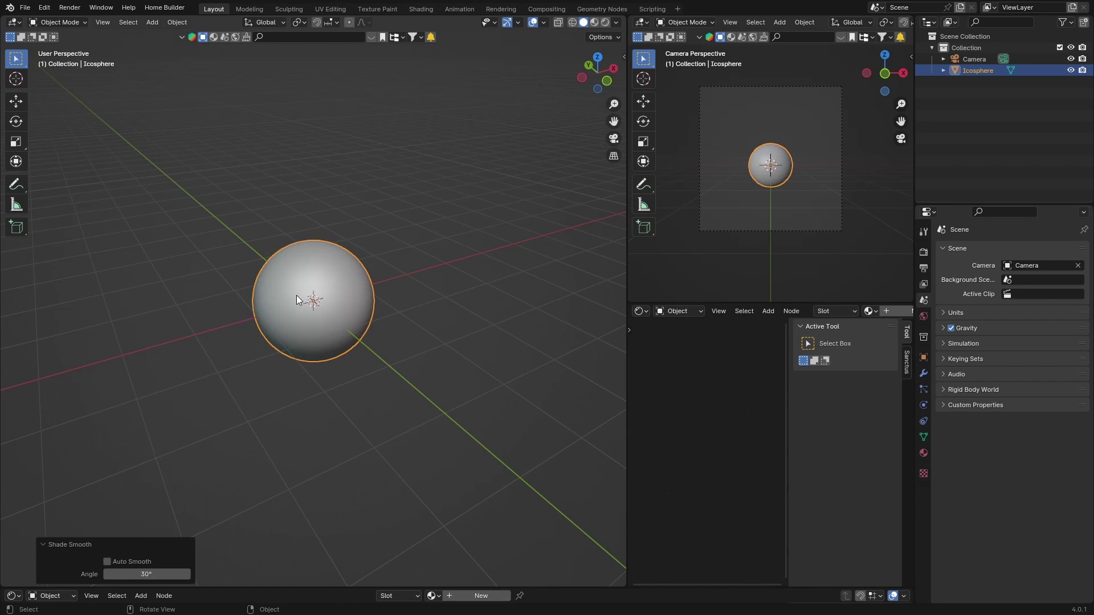
key("s")
left_click(321, 210)
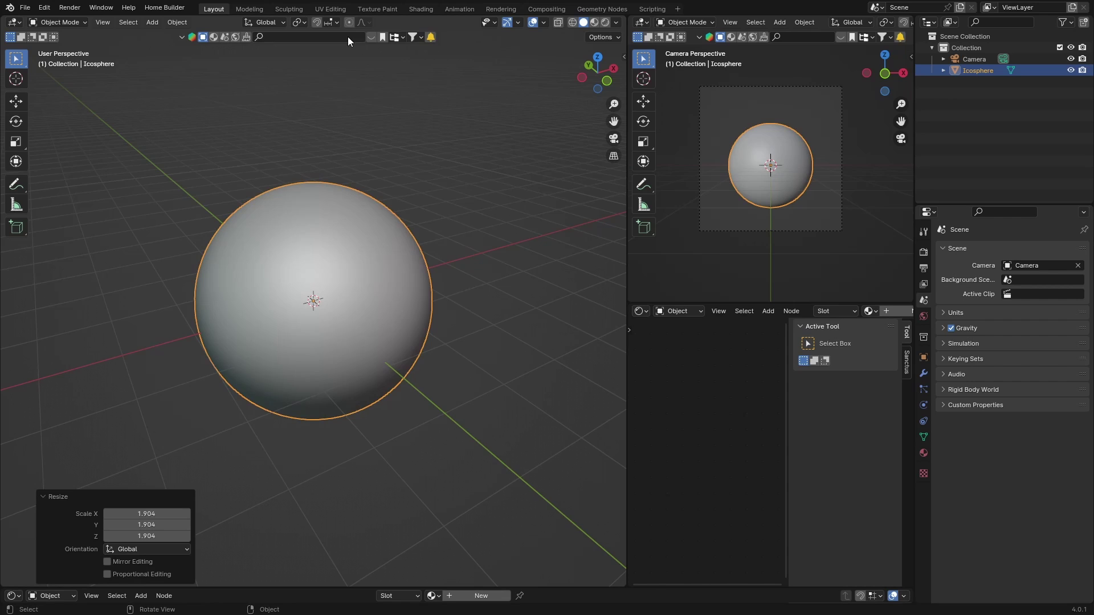
Step: In the Shading workspace, set the render engine to Cycles
left_click(420, 9)
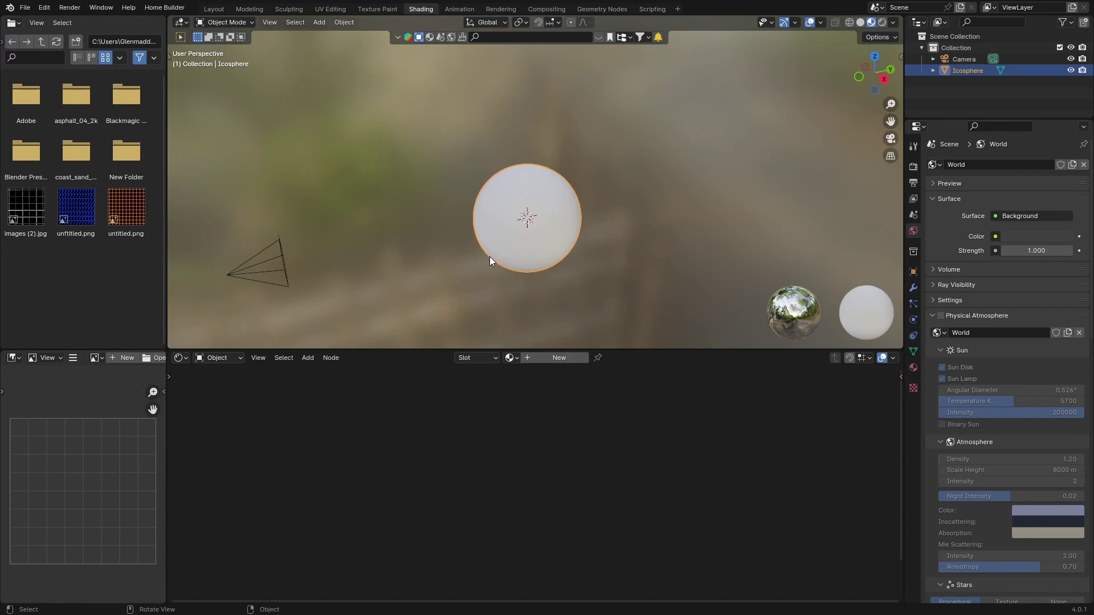
middle_click_drag(490, 256, 473, 223, "shift")
scroll(516, 223, "up", 4)
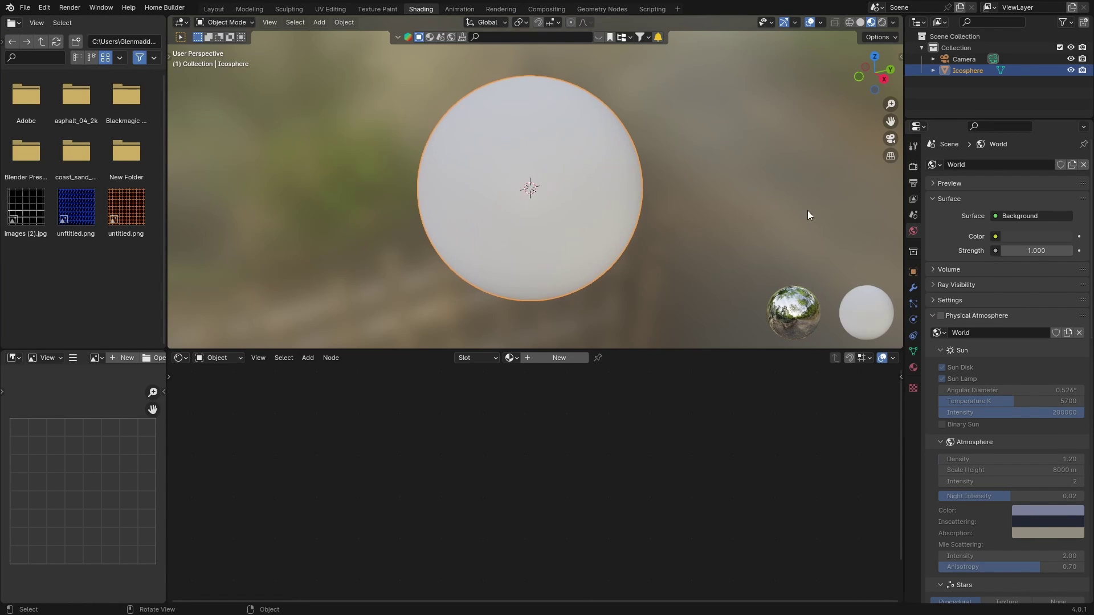
left_click(913, 166)
left_click(997, 164)
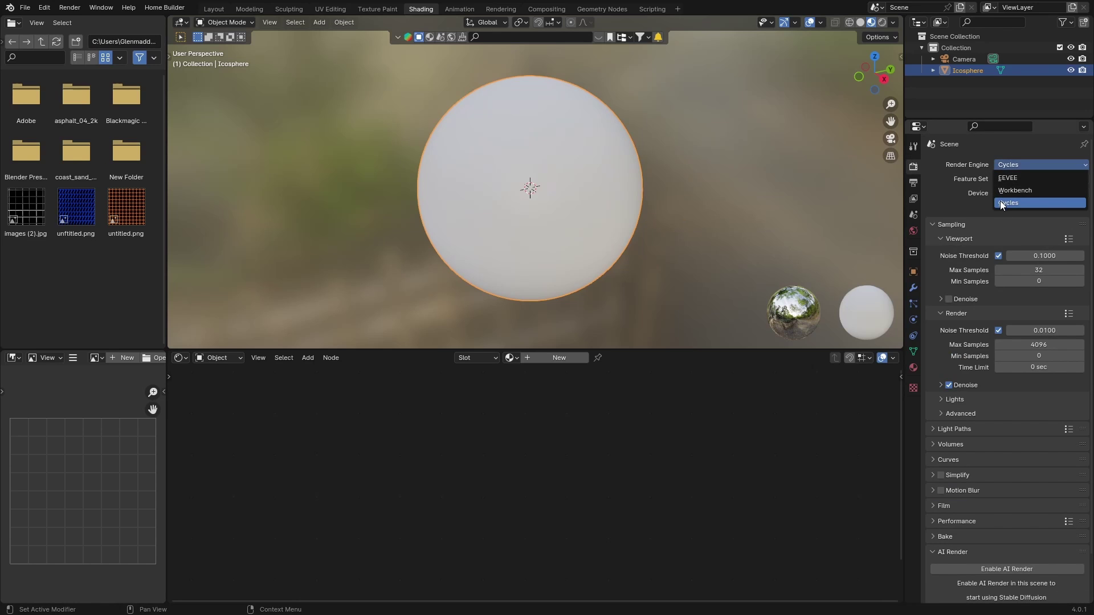
left_click(1000, 200)
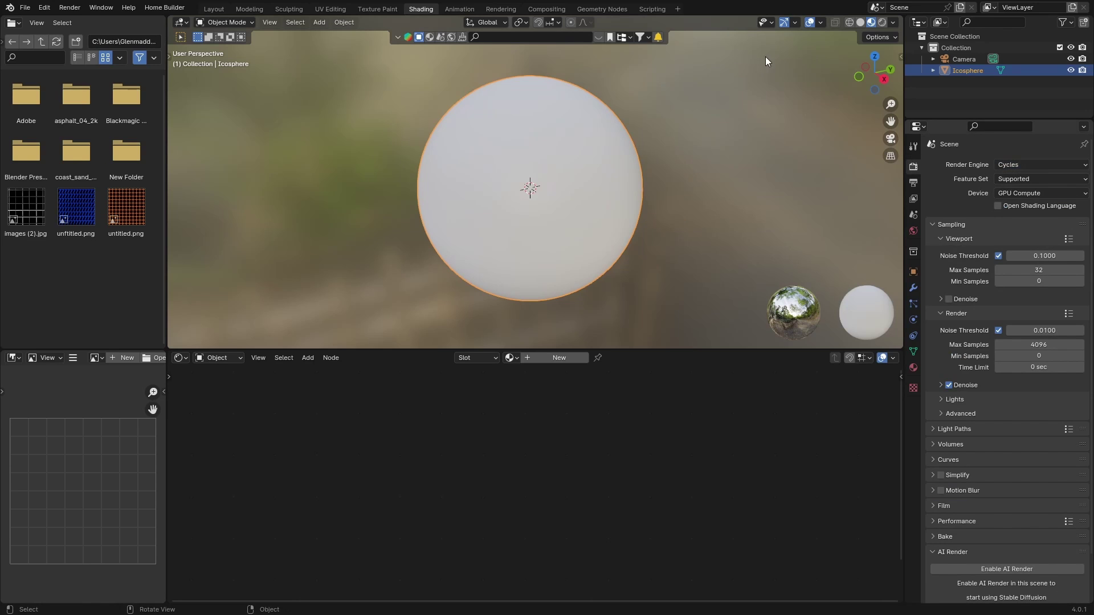
Step: Show the viewport in rendered shading with Scene World off so the HDRI backdrop appears
left_click(882, 22)
left_click(879, 23)
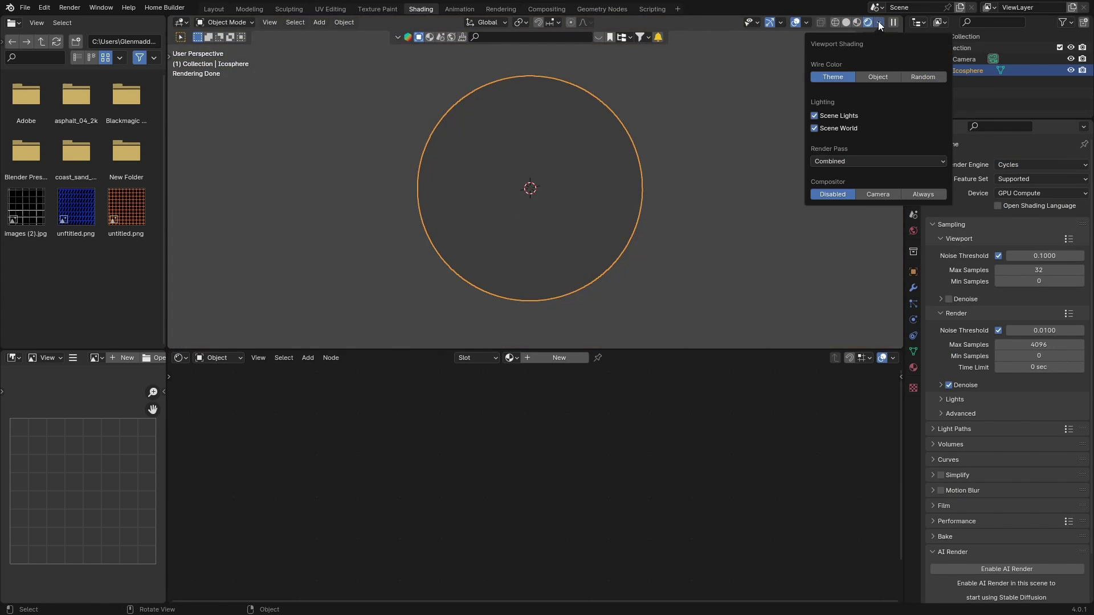
left_click(814, 127)
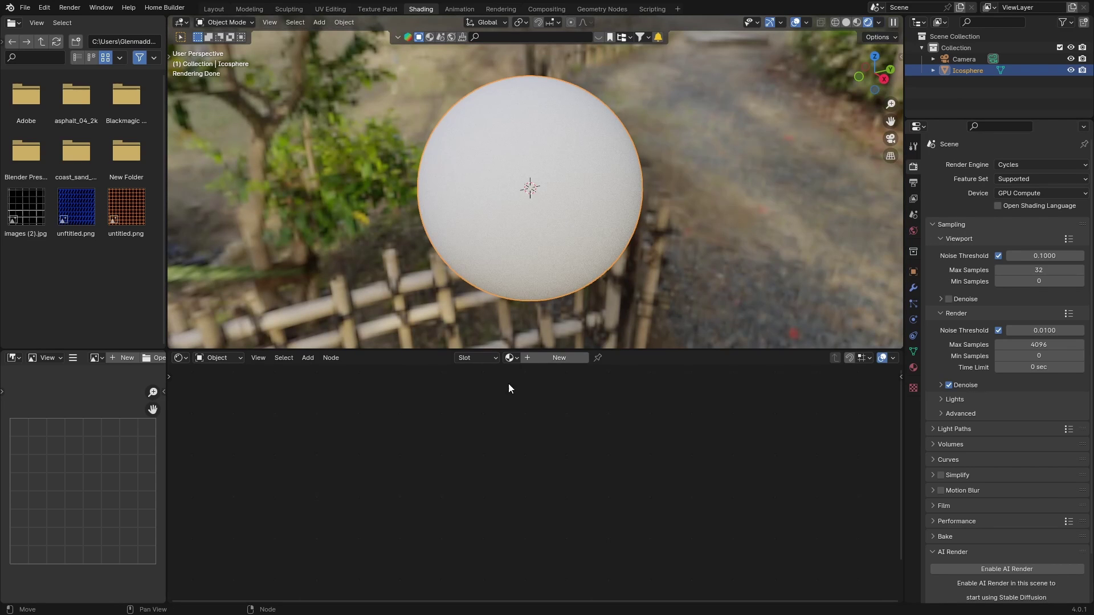
Step: Create a new material and feed a Color Ramp into the Principled BSDF Base Color
left_click(553, 360)
middle_click_drag(351, 448, 474, 481)
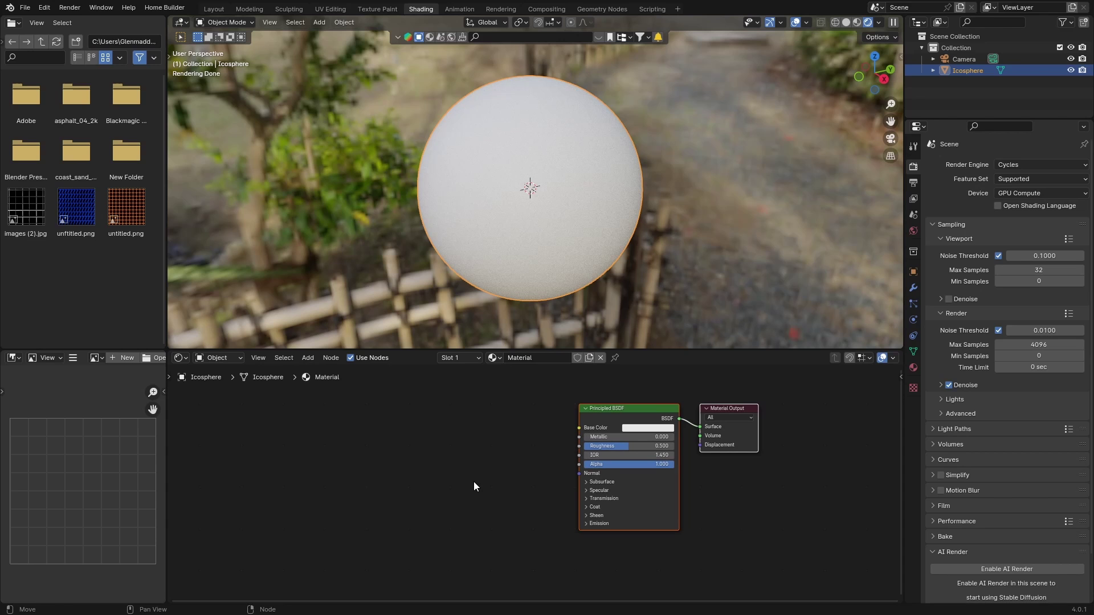
key("shift+a")
left_click(429, 450)
type("c")
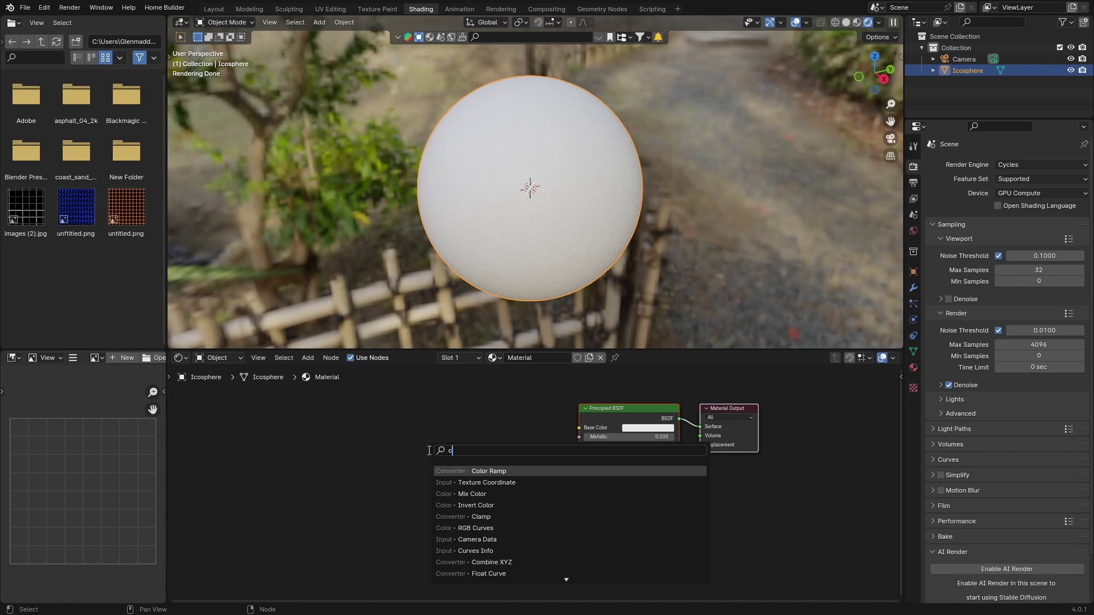
type("olo")
key("Down")
key("Return")
left_click(415, 420)
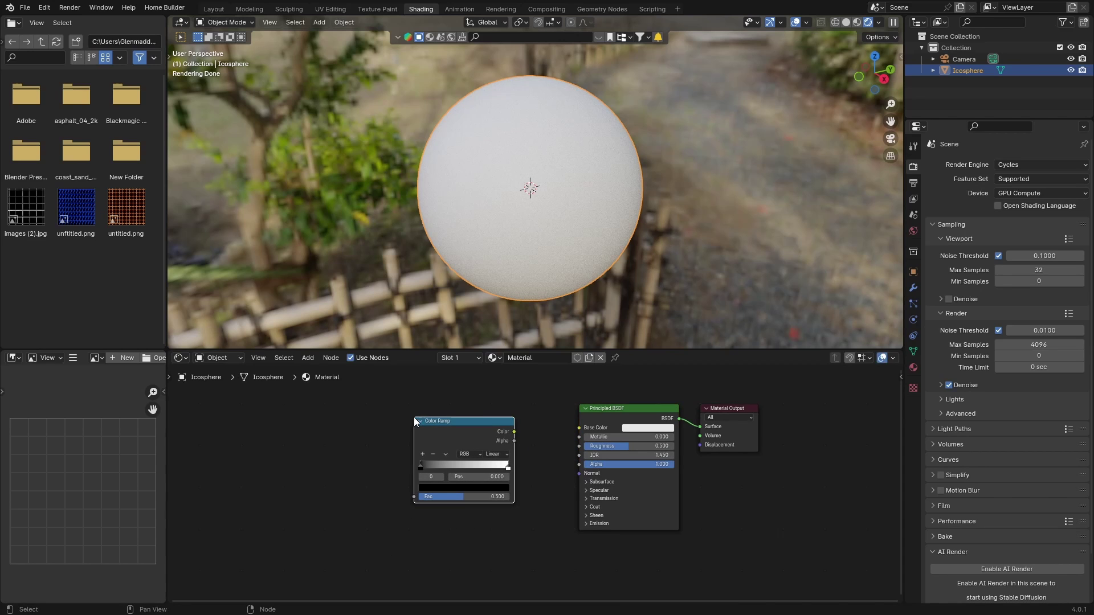
left_click_drag(513, 432, 579, 428)
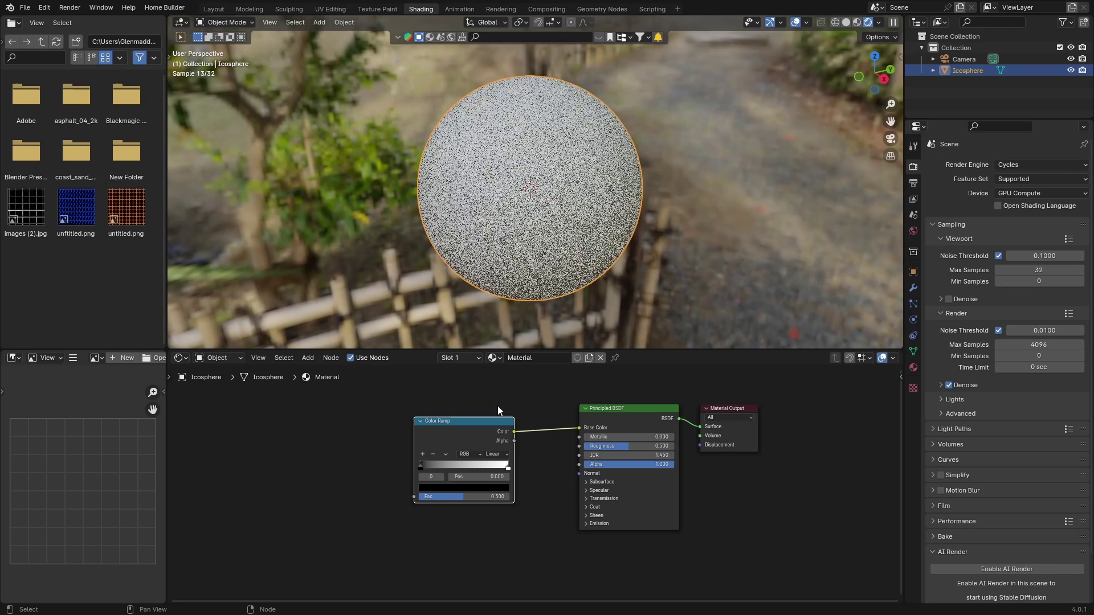
Step: Add a Voronoi Texture driving the Color Ramp's Fac
middle_click_drag(295, 464, 357, 475)
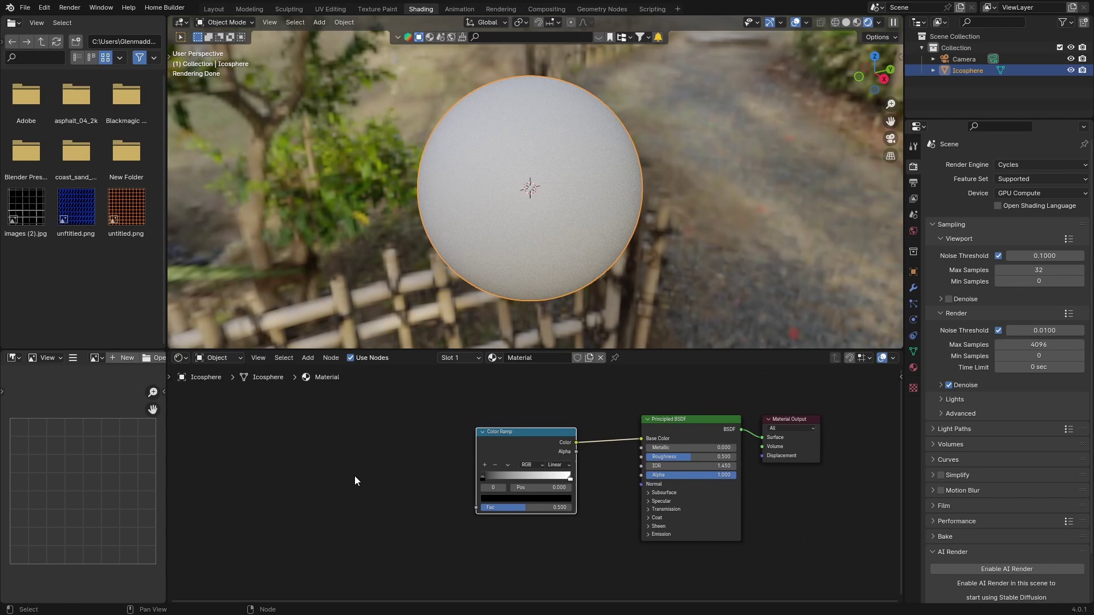
key("shift+a")
left_click(339, 473)
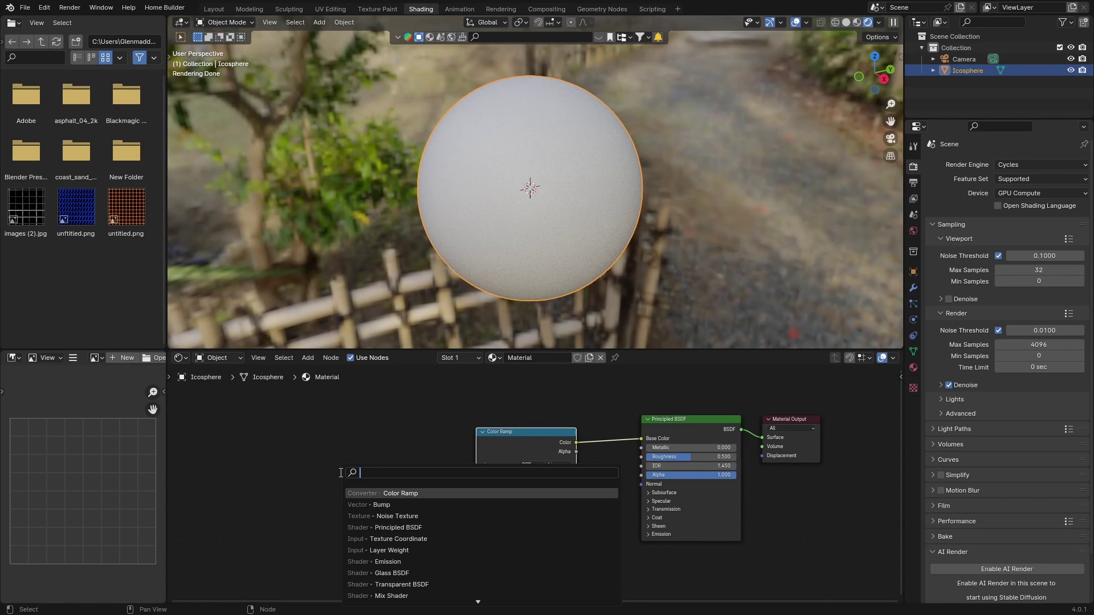
type("veron")
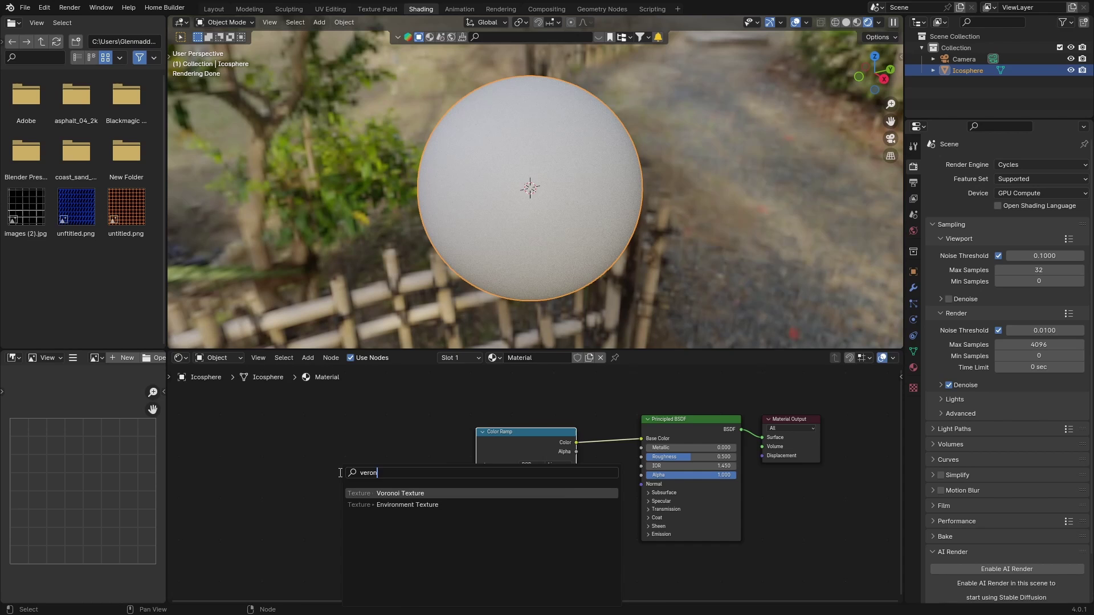
key("Return")
left_click(371, 444)
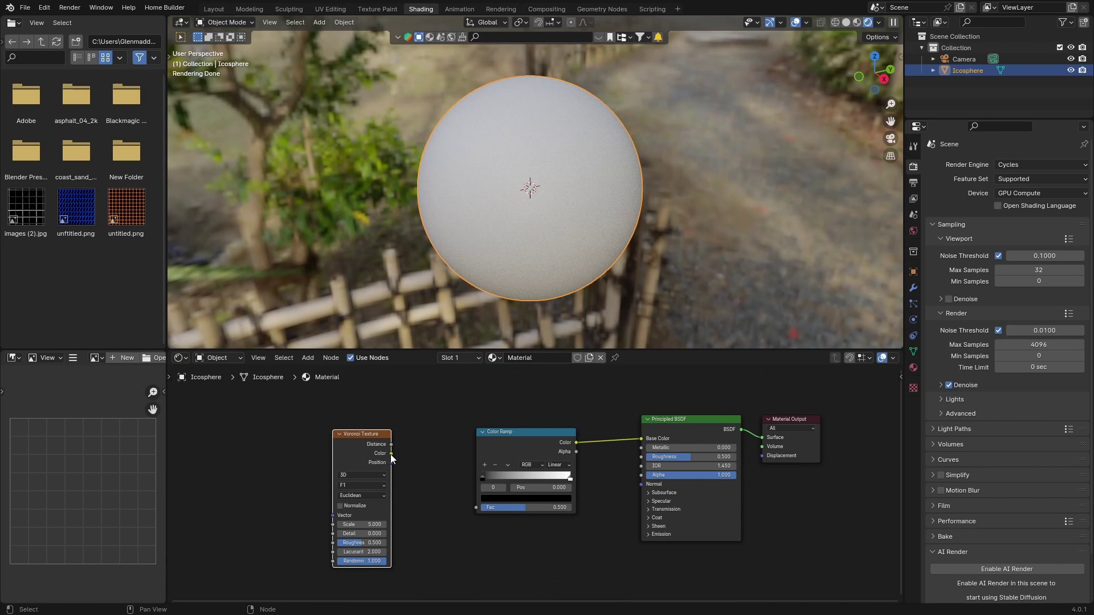
left_click_drag(391, 454, 476, 508)
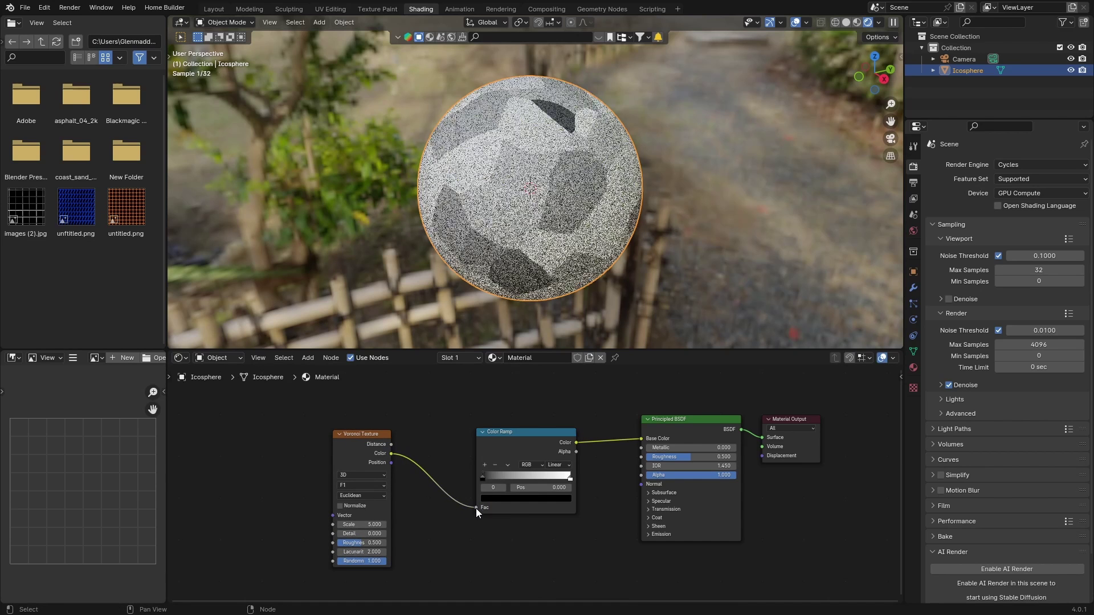
middle_click_drag(244, 452, 257, 450)
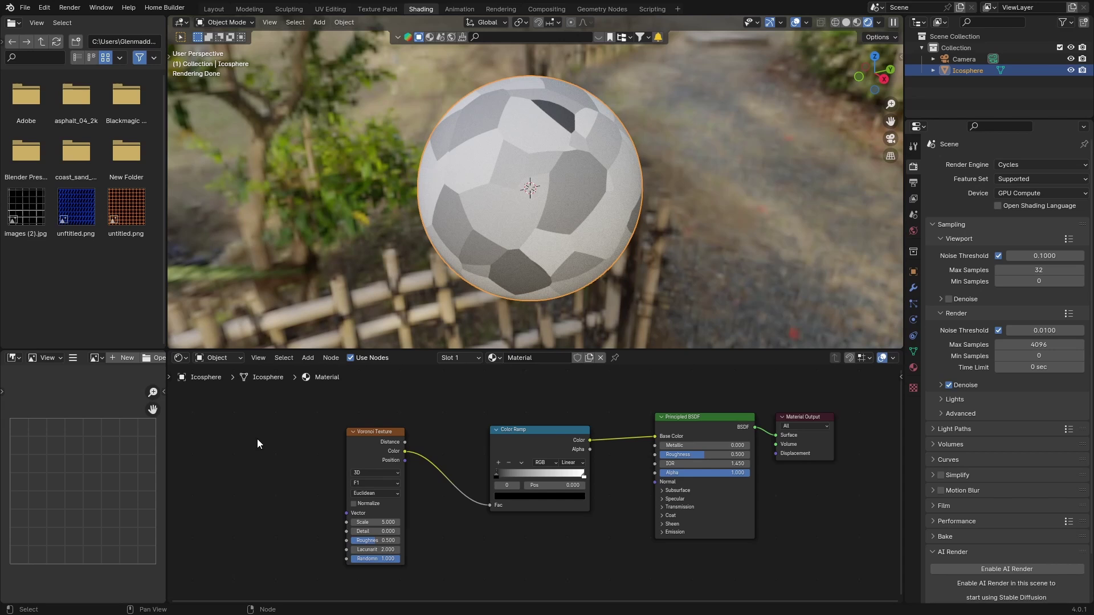
left_click_drag(365, 457, 414, 455)
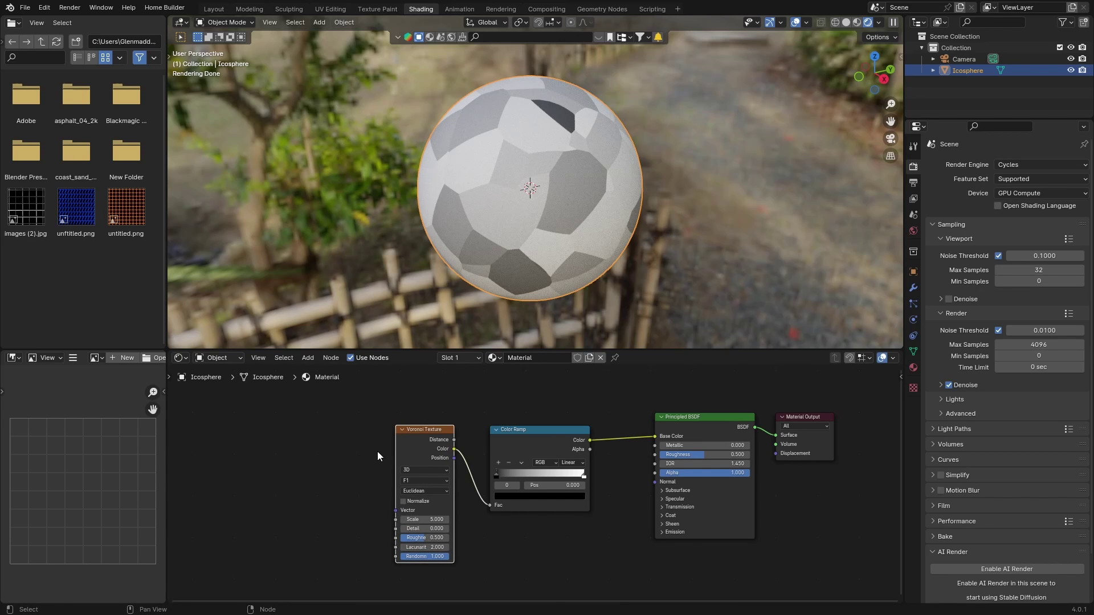
Step: Add a Noise Texture whose Color feeds the Voronoi Texture's Vector input
key("shift+a")
type("noi")
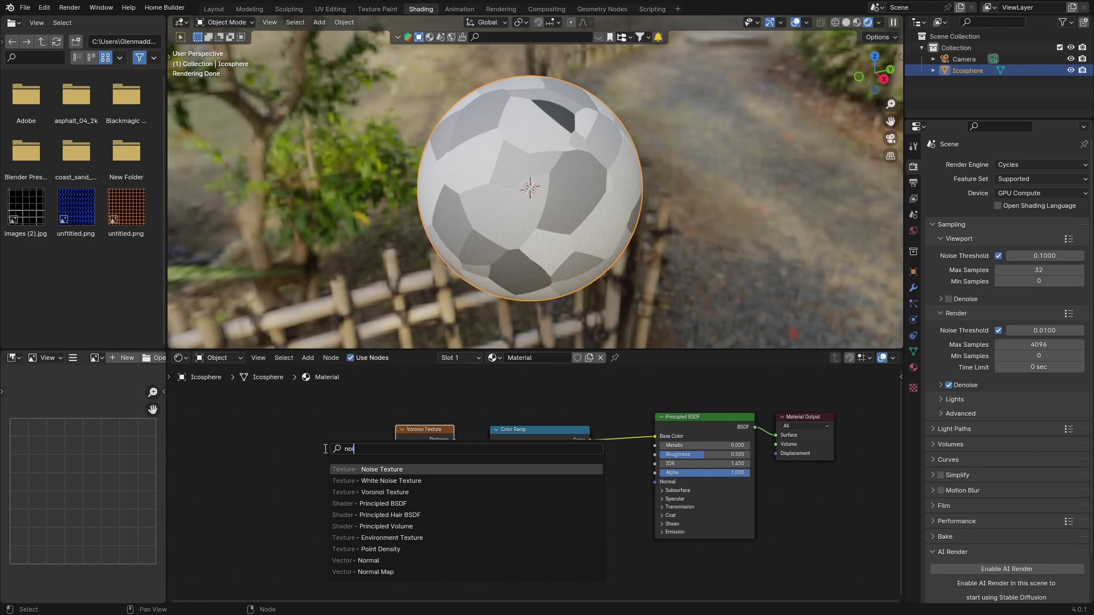
key("Return")
left_click(351, 463)
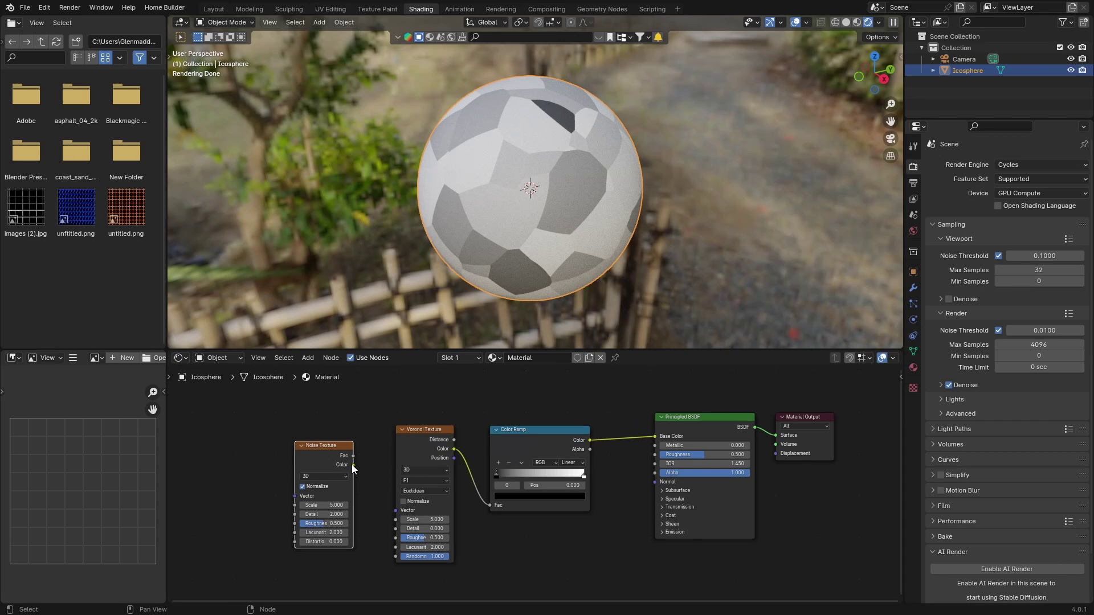
left_click_drag(354, 464, 394, 510)
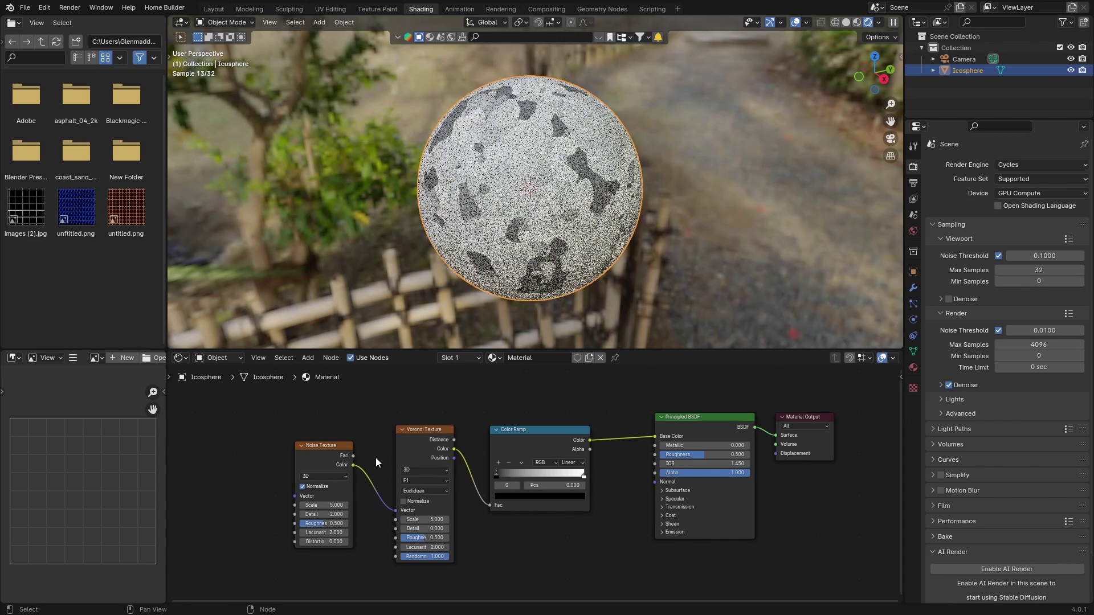
middle_click_drag(297, 450, 337, 445)
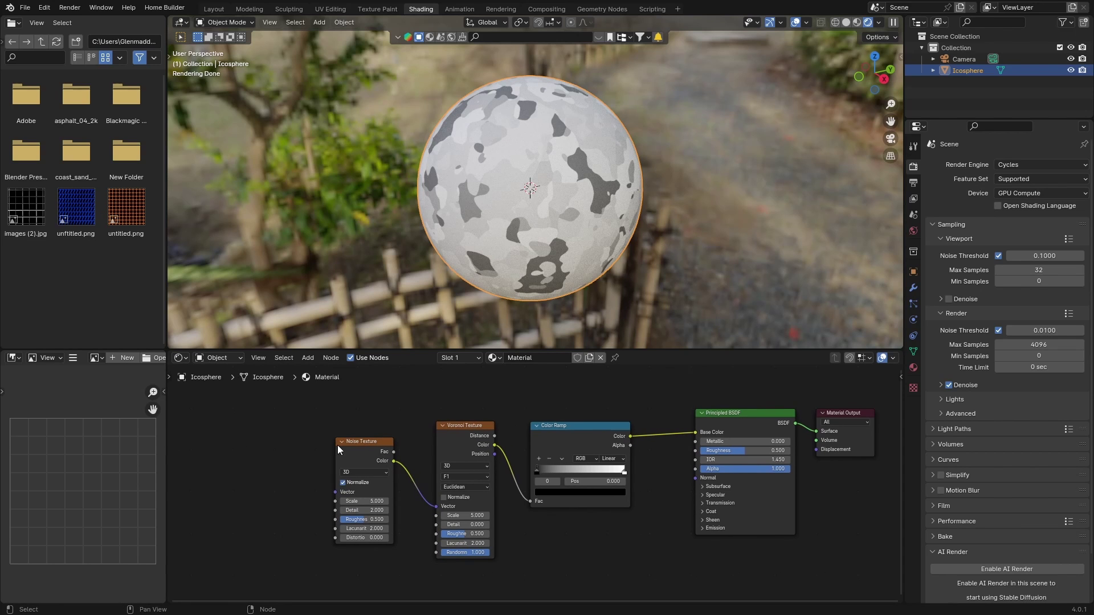
left_click(350, 452)
Step: Give the Noise Texture Texture Coordinate and Mapping nodes via Node Wrangler, using Object coordinates
key("ctrl+t")
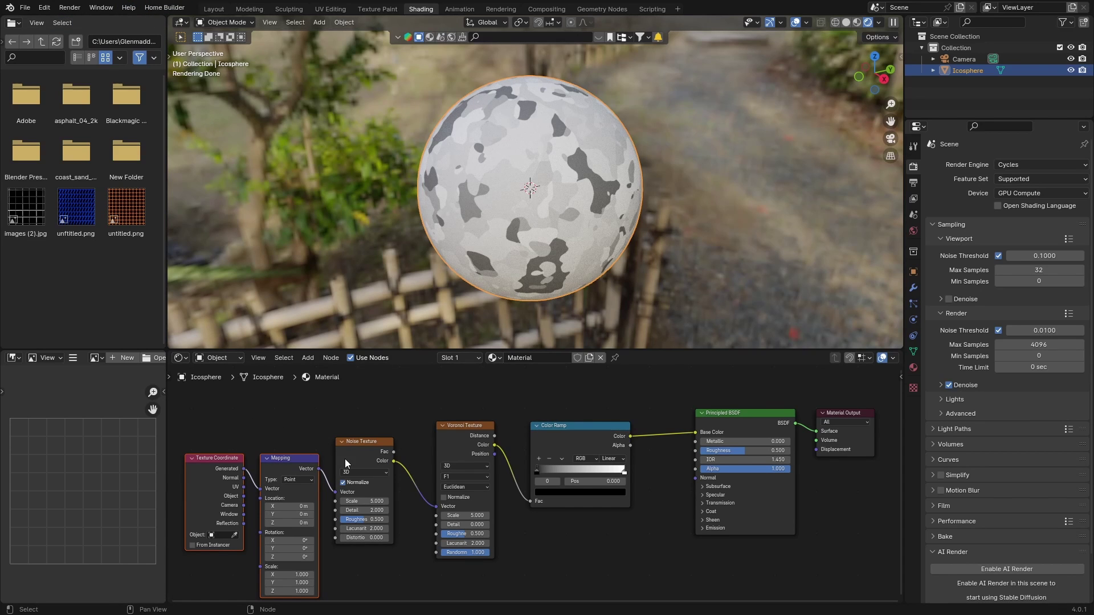
left_click(45, 9)
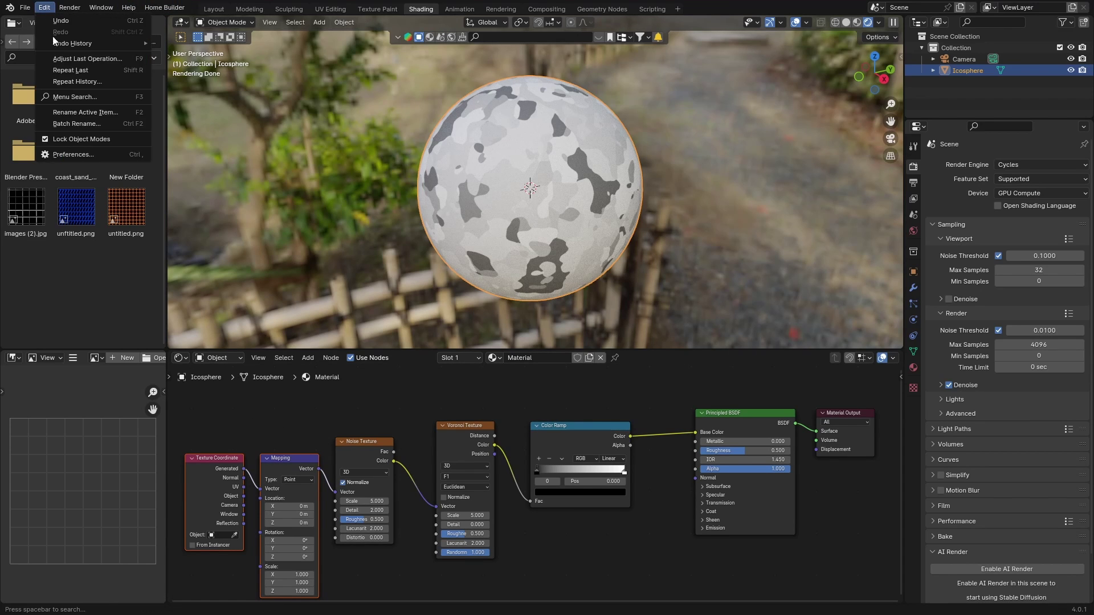
left_click(72, 155)
left_click(330, 41)
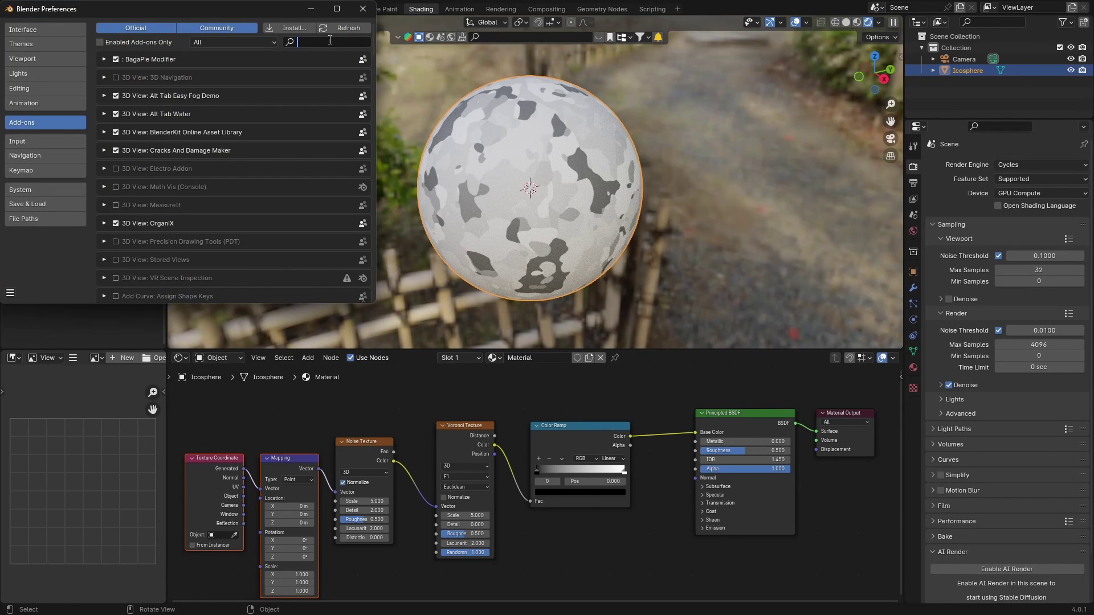
type("node")
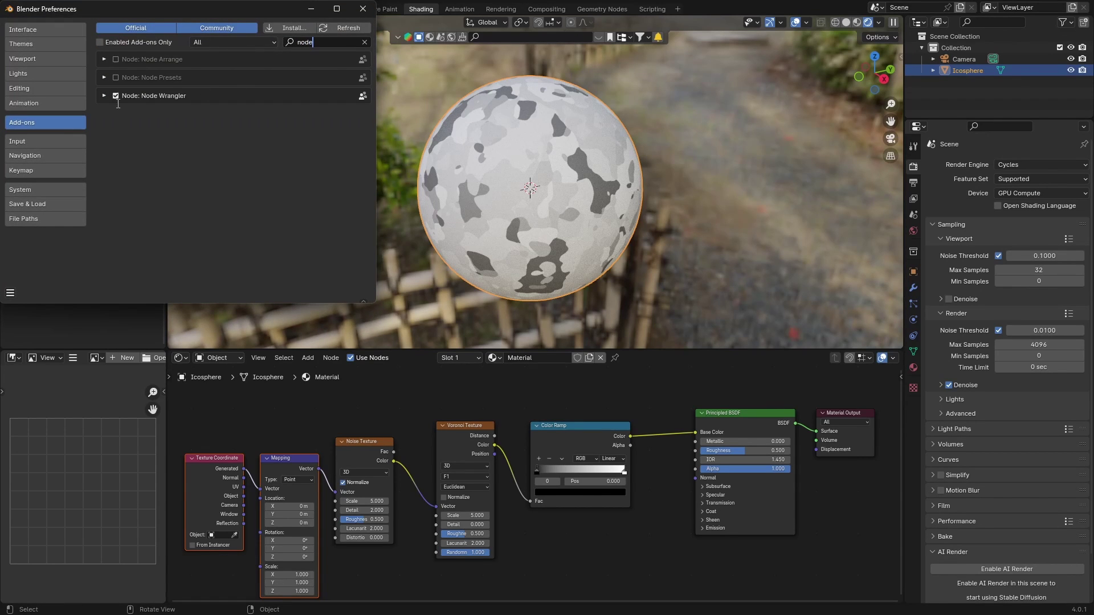
left_click(363, 9)
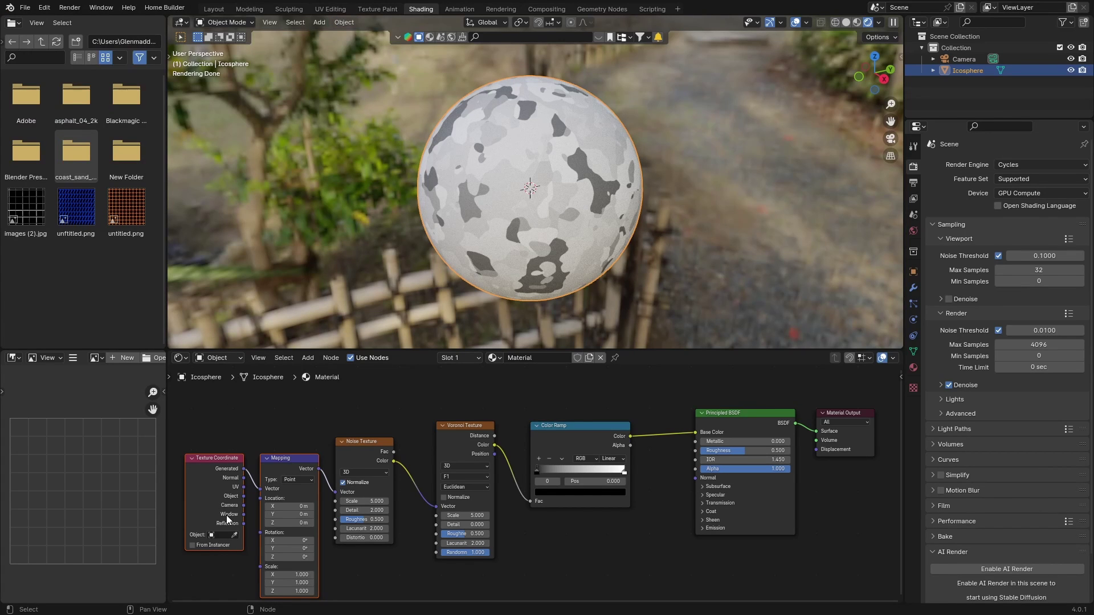
left_click_drag(244, 496, 260, 489)
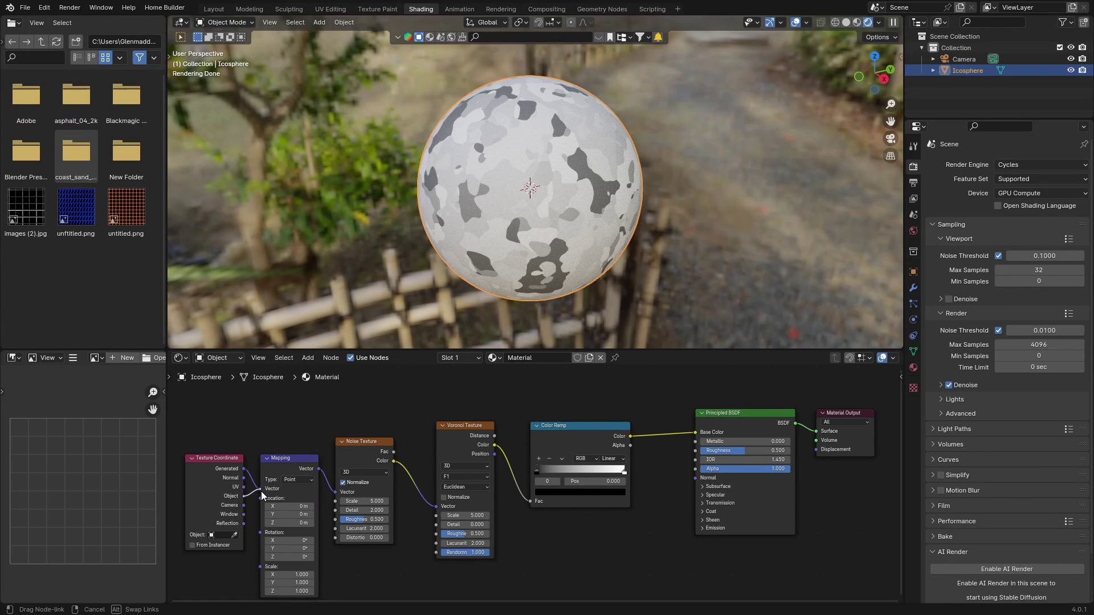
Step: Set the Noise Texture Scale to 1 and Detail to 10
left_click(376, 501)
key("BackSpace")
type("1")
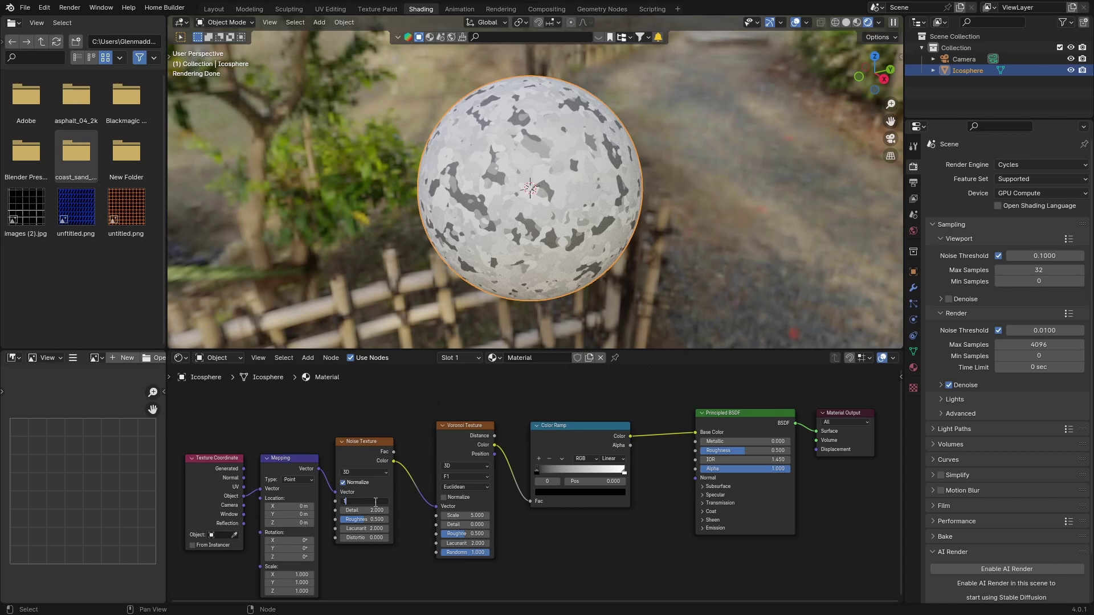
key("Return")
left_click(365, 511)
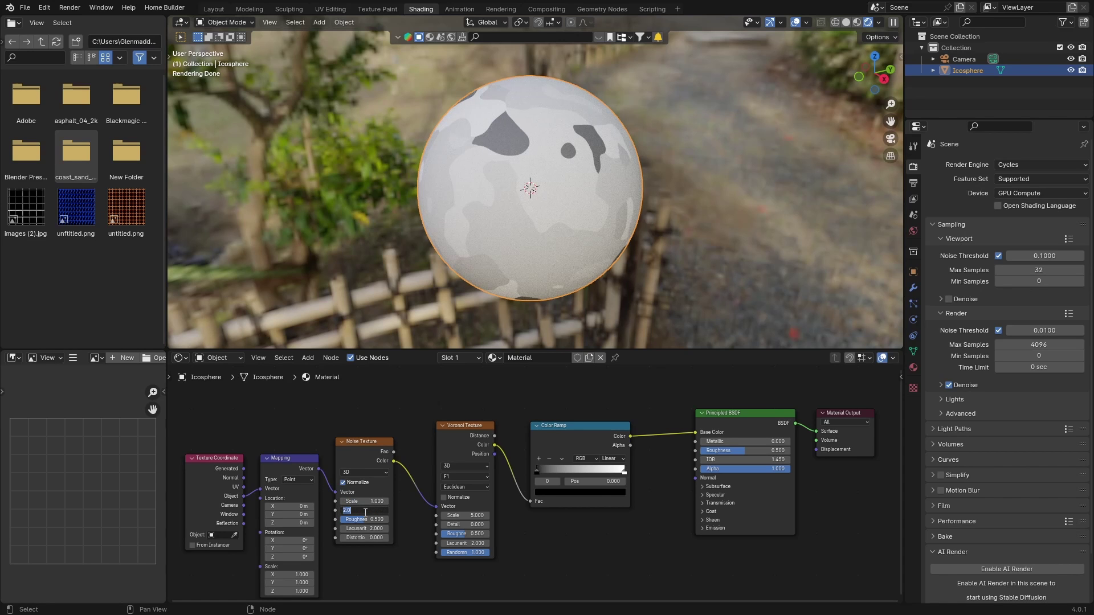
type("10")
key("Return")
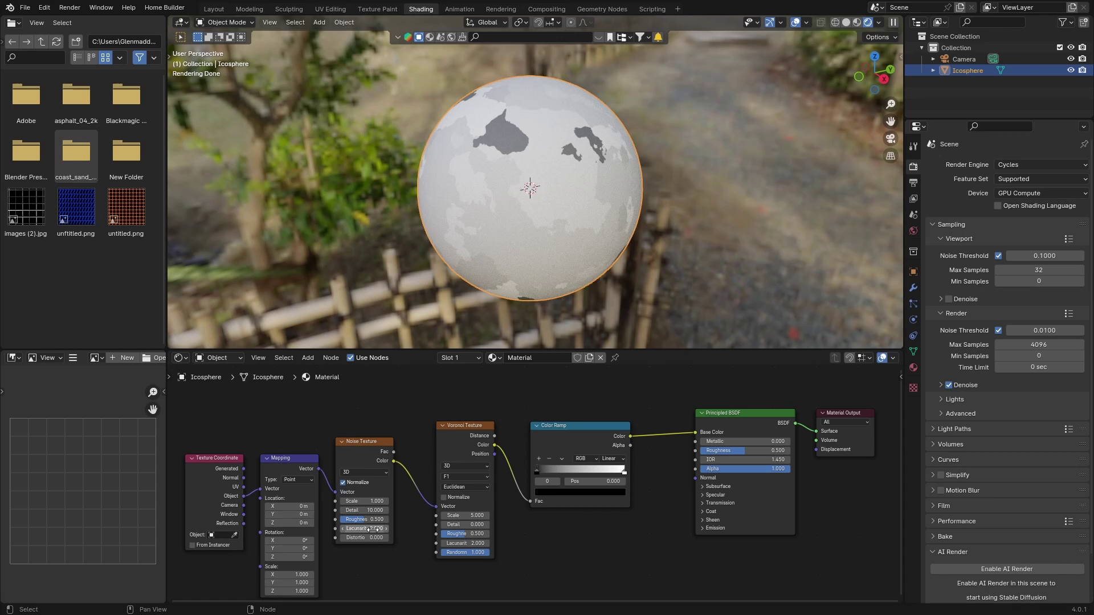
Step: Set the Noise Texture Roughness to 0.9 and Distortion to 3.4
left_click(370, 519)
key("BackSpace")
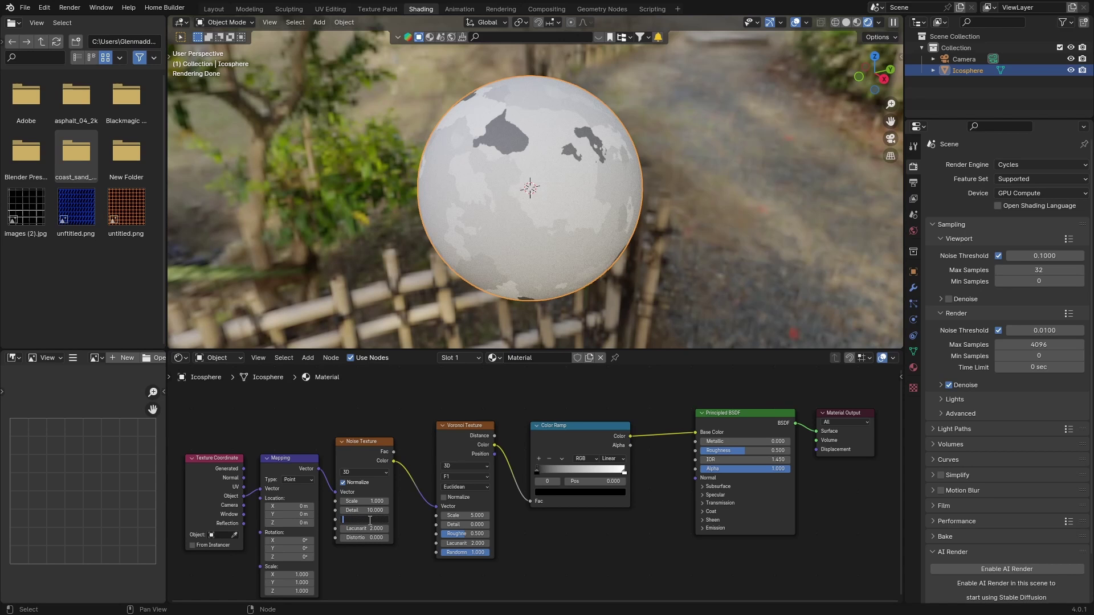
type("0.9")
key("Return")
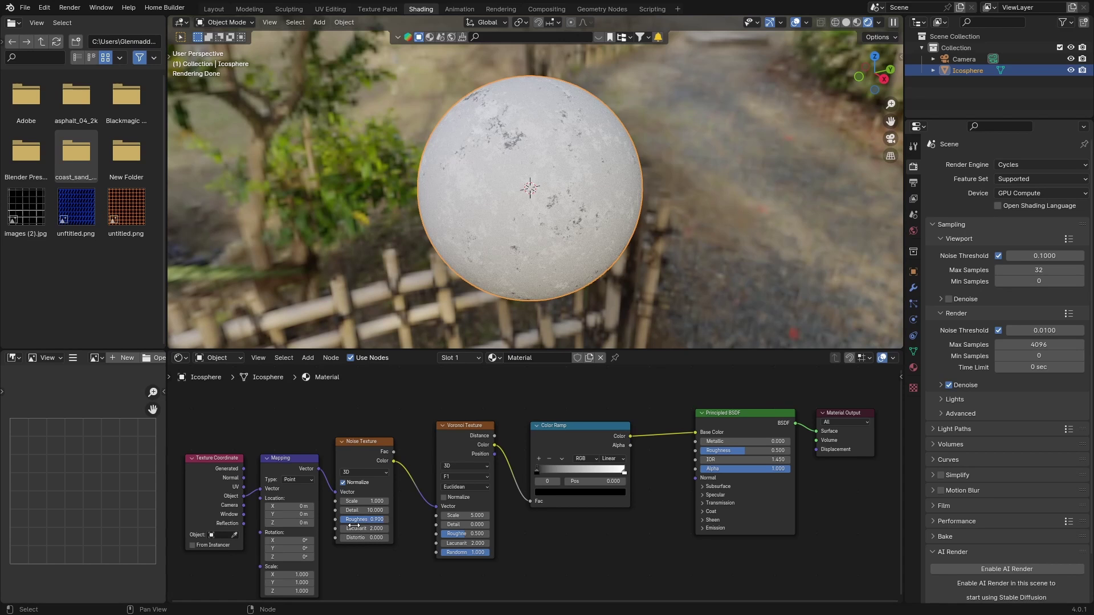
left_click(361, 537)
key("BackSpace")
type("3.4")
key("Return")
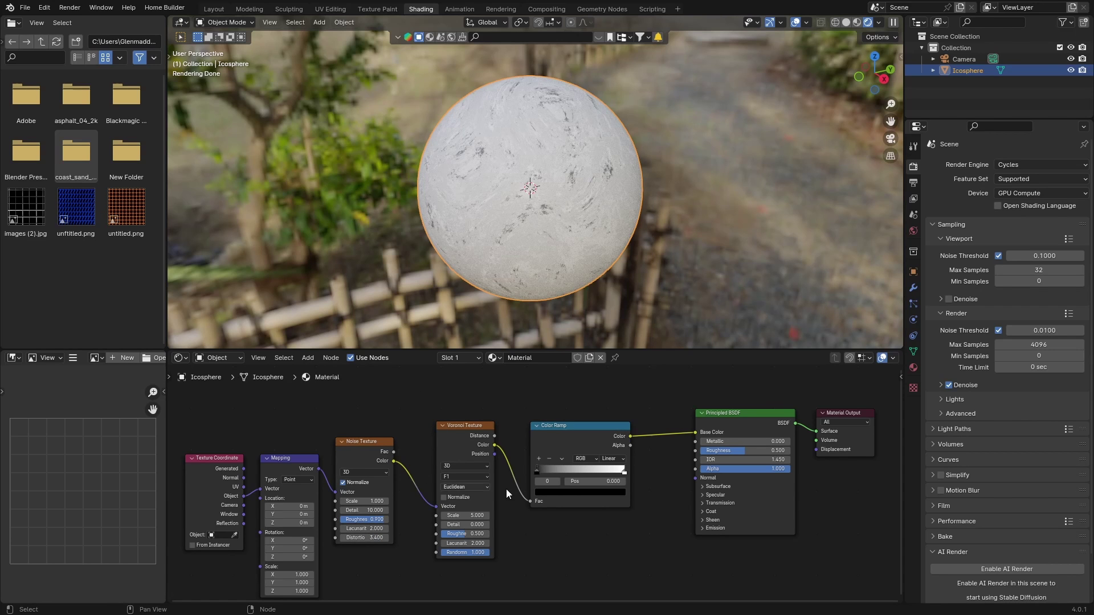
Step: Color the ramp's dark stop orange and its light stop a saturated yellow
left_click(537, 472)
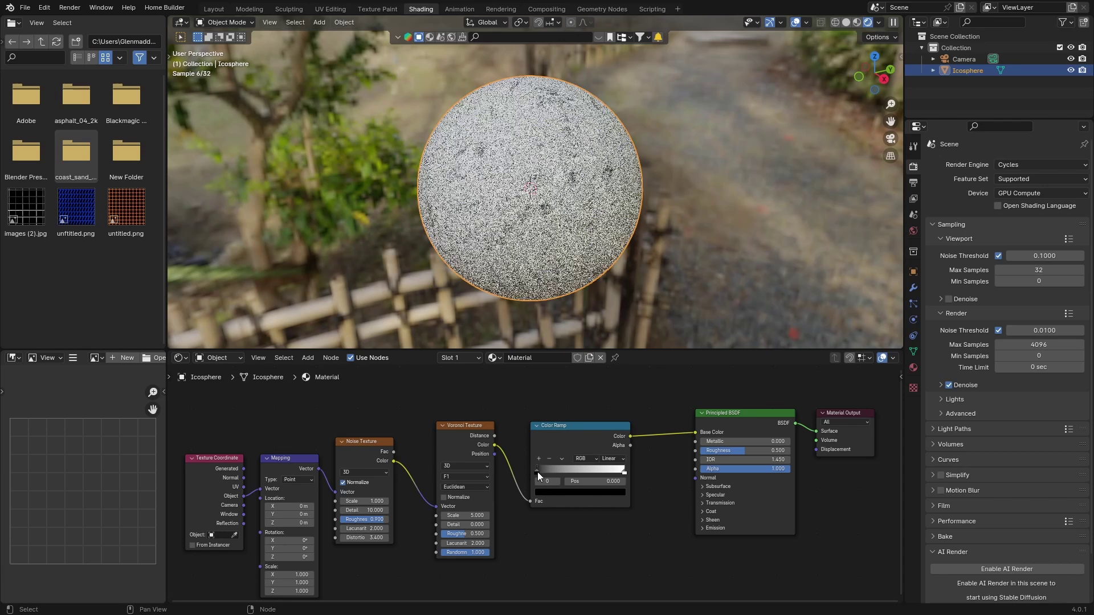
left_click(546, 492)
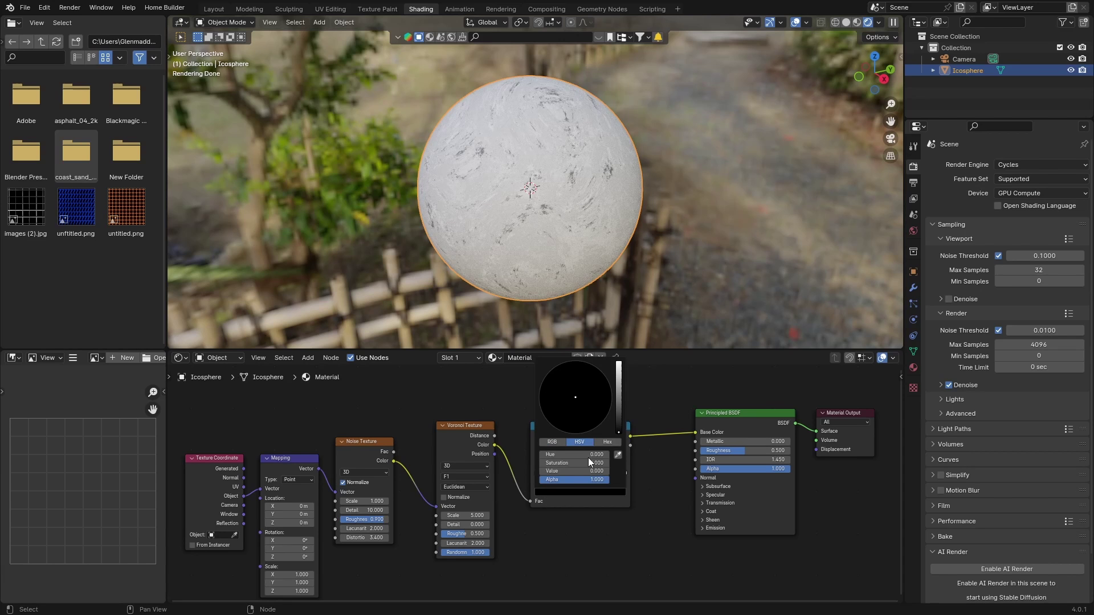
left_click_drag(616, 431, 563, 414)
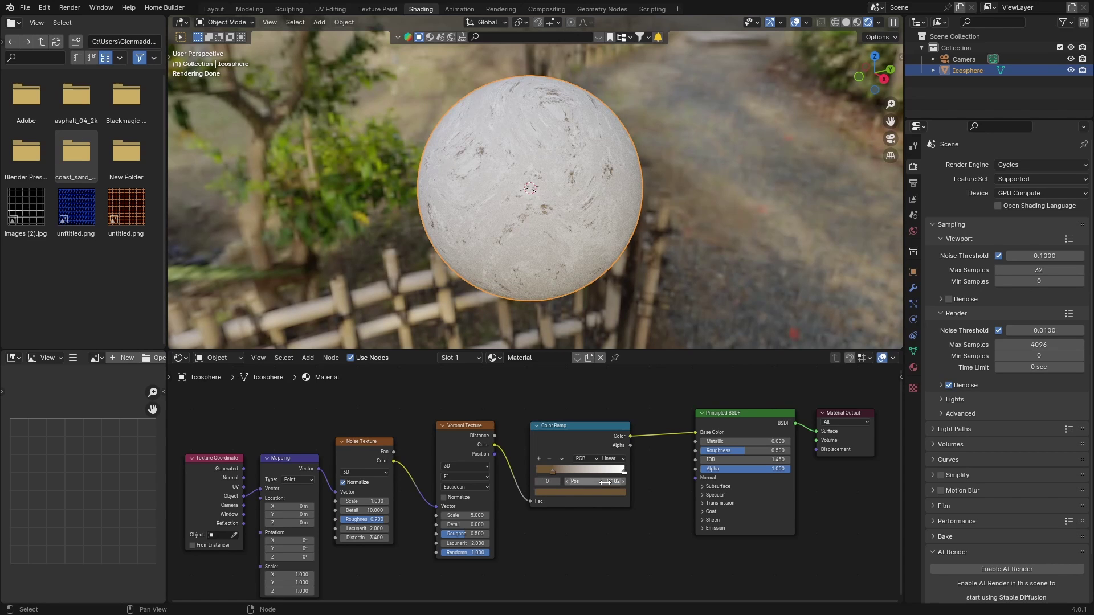
left_click(624, 471)
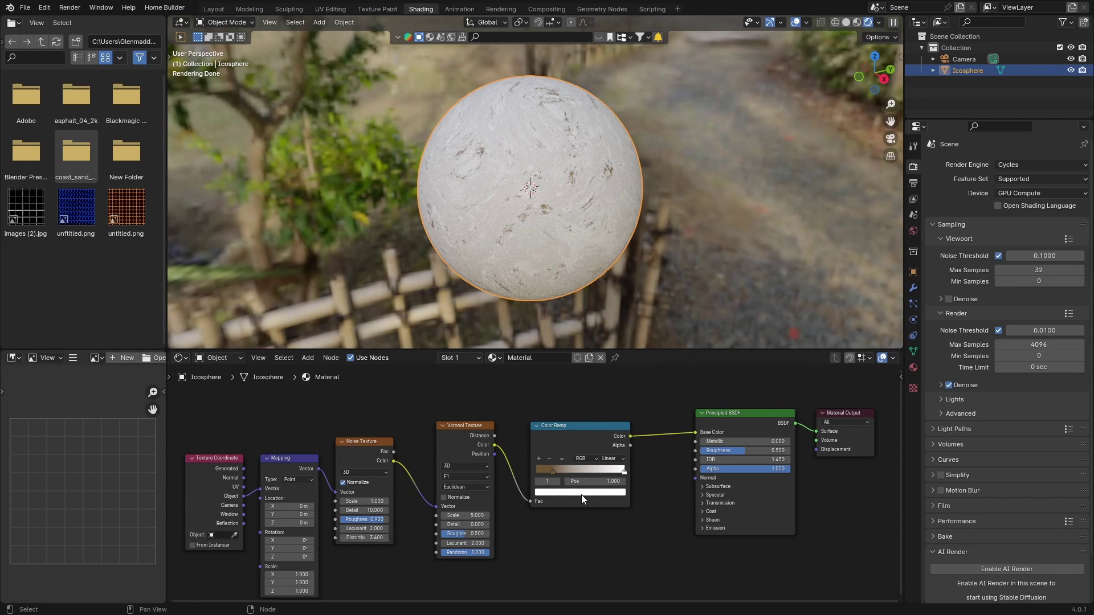
left_click(581, 494)
mouse_move(576, 400)
left_mouse_down()
mouse_move(552, 411)
mouse_move(560, 420)
left_mouse_up()
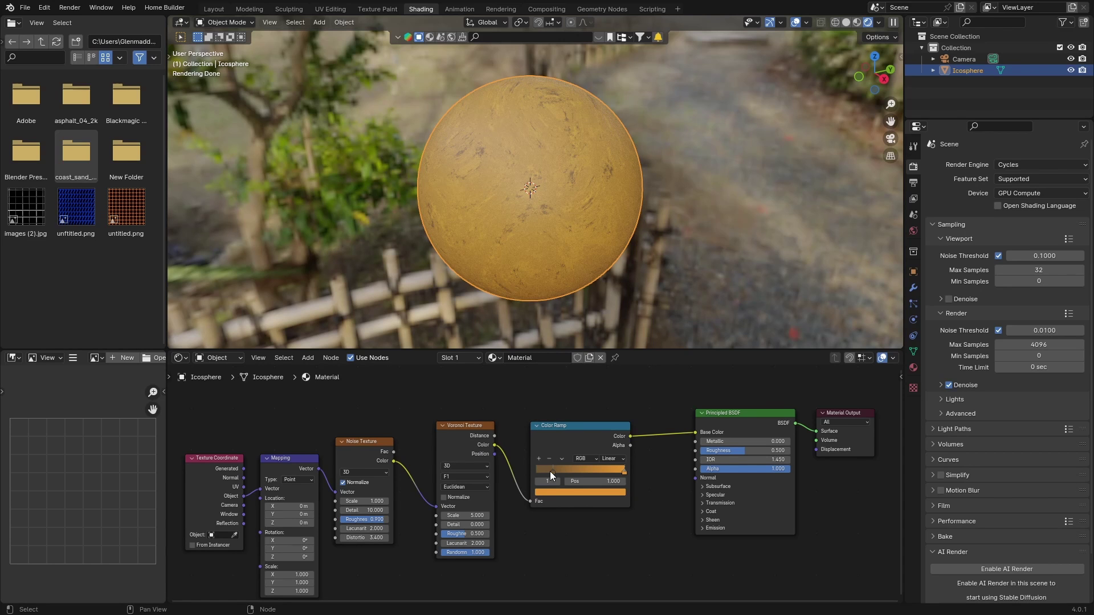
Step: Slide the dark stop left and make the right stop a full-brightness bright yellow
left_click_drag(550, 471, 518, 471)
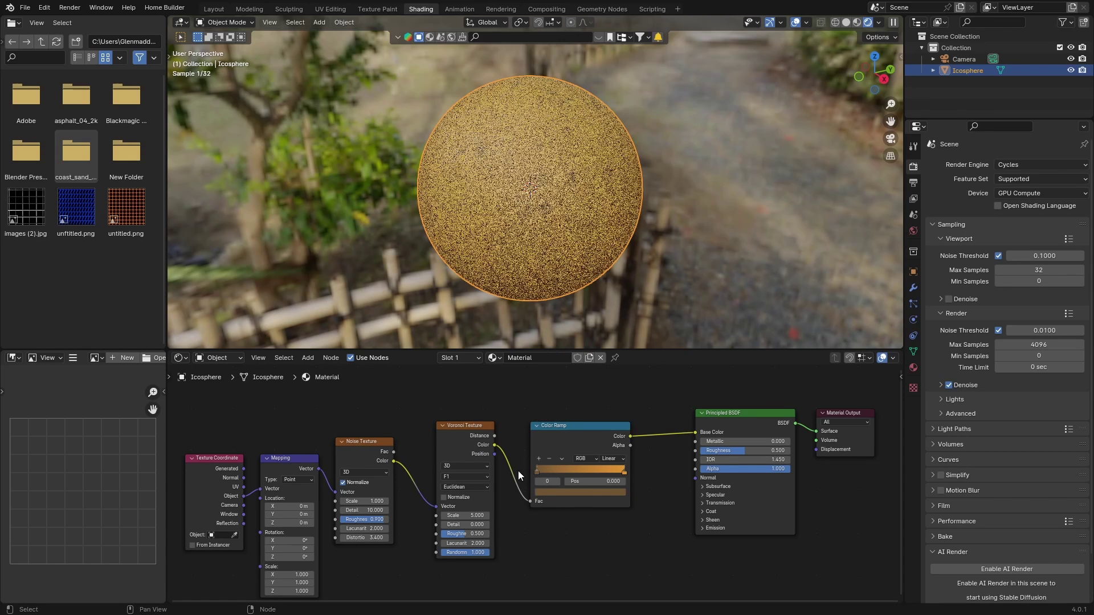
left_click(623, 470)
left_click(592, 491)
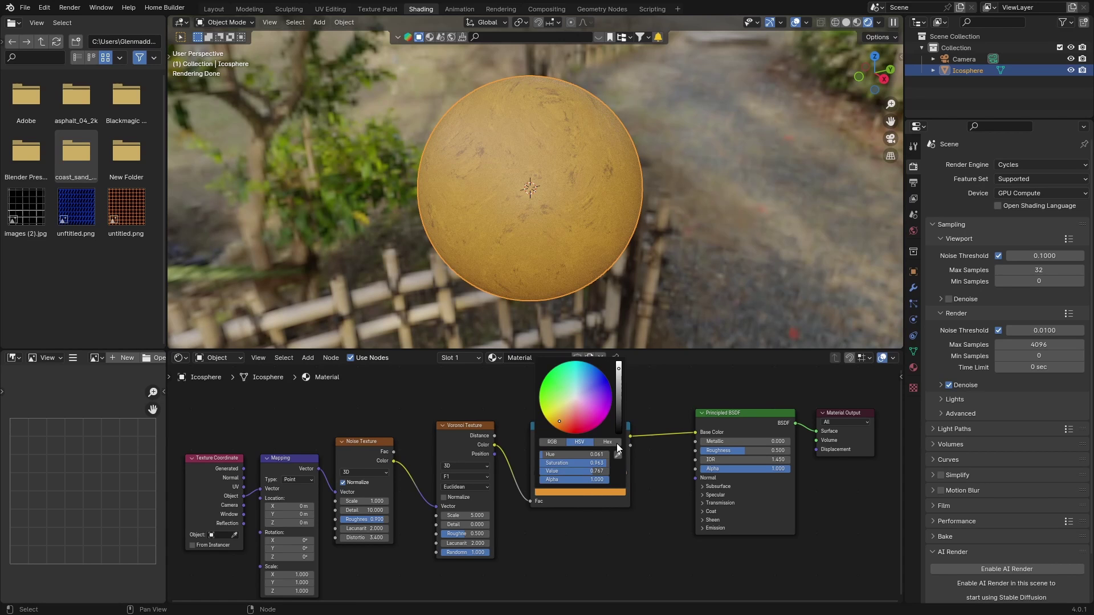
left_click_drag(620, 374, 619, 363)
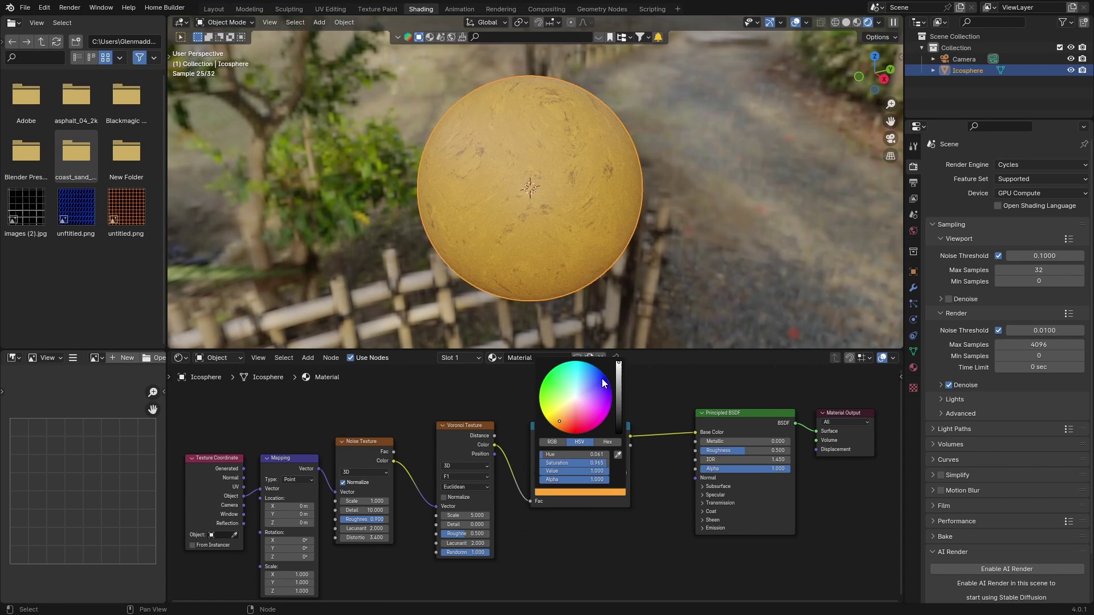
left_click(560, 420)
left_click_drag(559, 418, 552, 426)
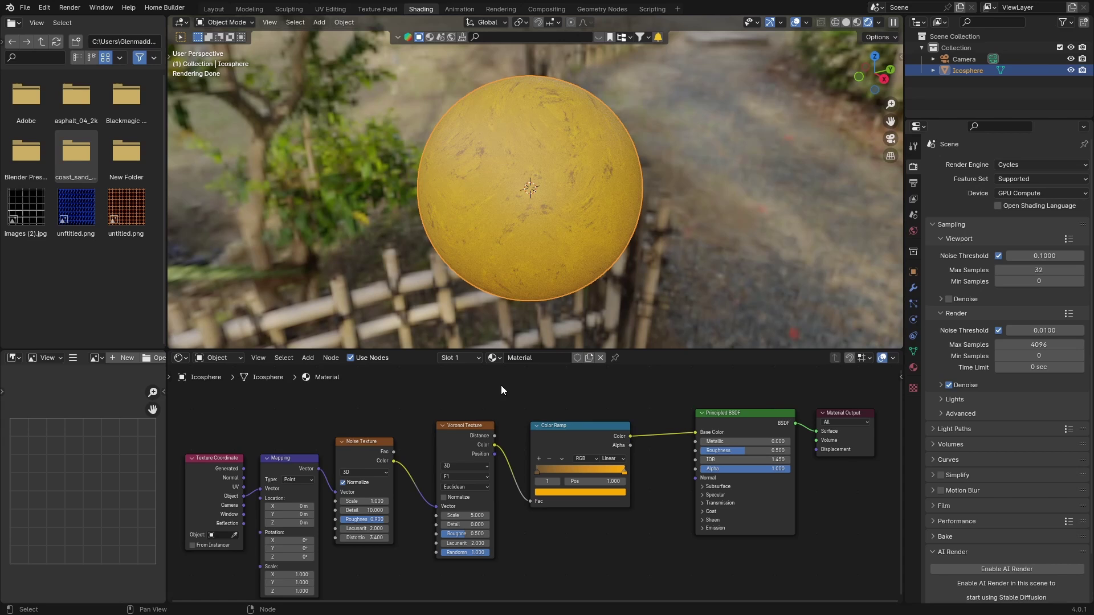
Step: Add a second Color Ramp below the first, feeding the Principled BSDF's Metallic input
middle_click_drag(521, 549, 498, 482)
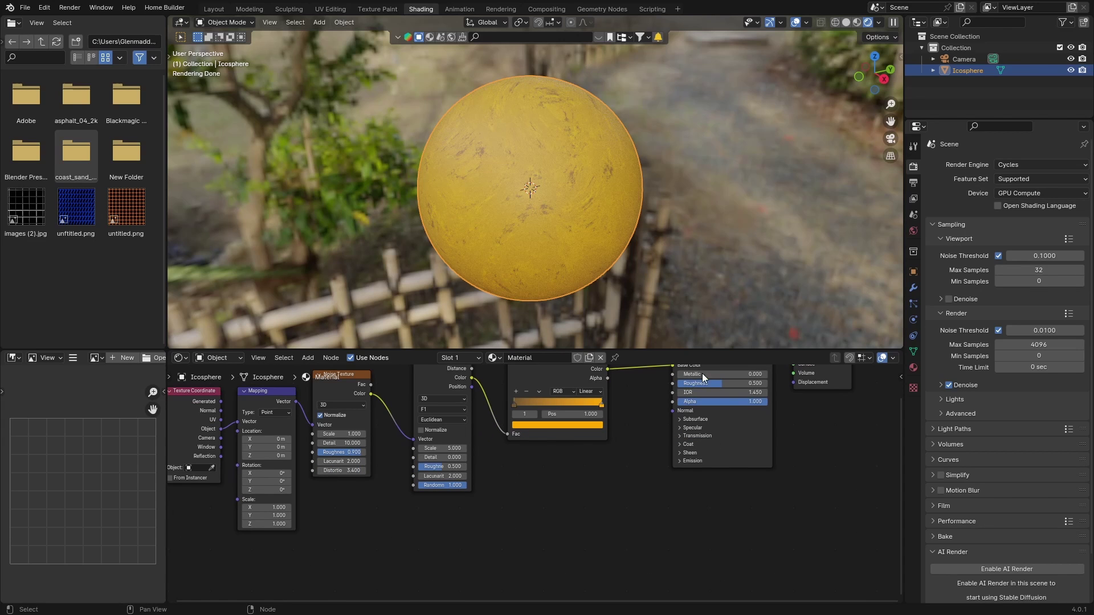
scroll(636, 484, "down", 1)
left_click_drag(675, 385, 681, 424)
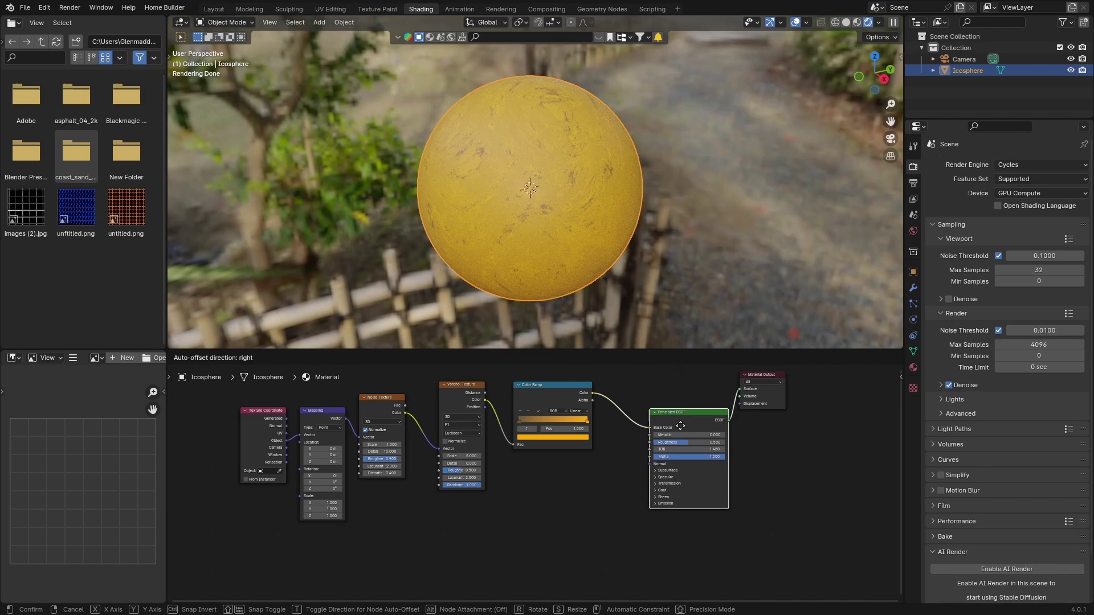
key("shift+a")
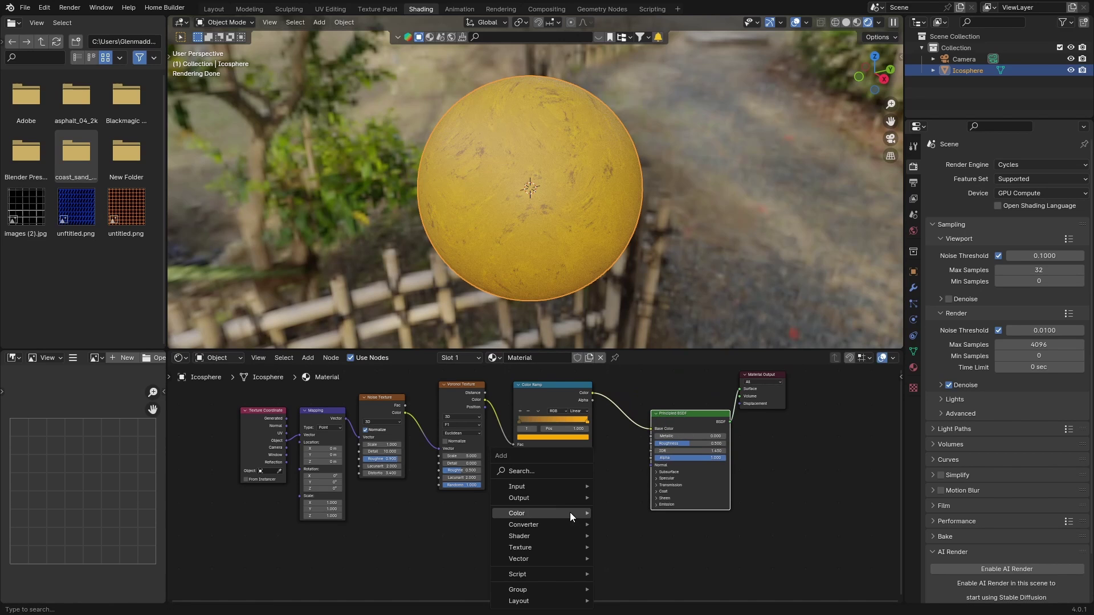
type("colo")
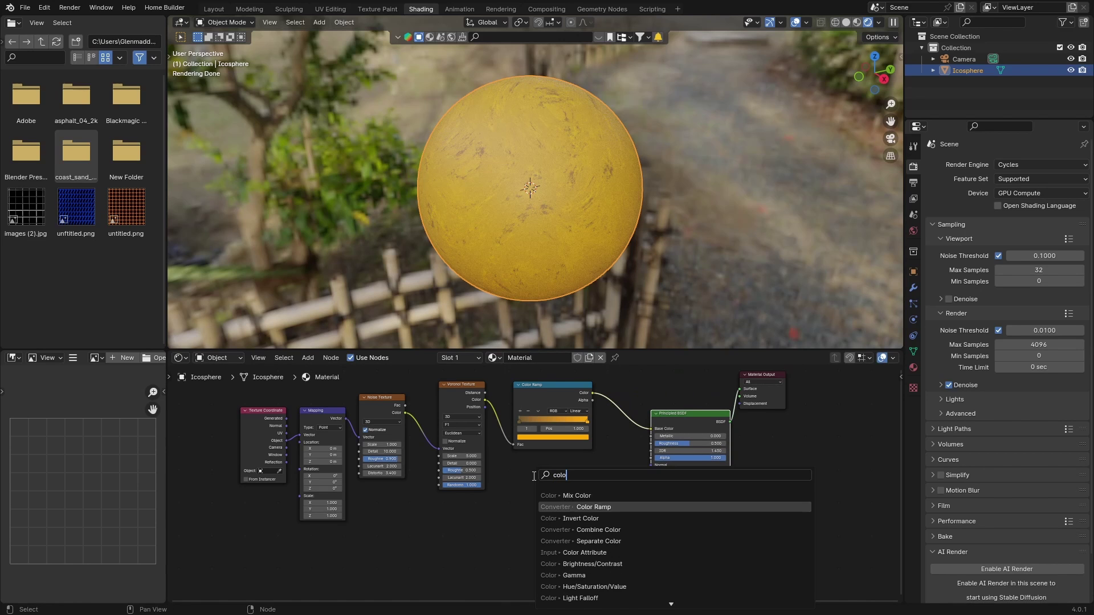
key("Return")
left_click(511, 482)
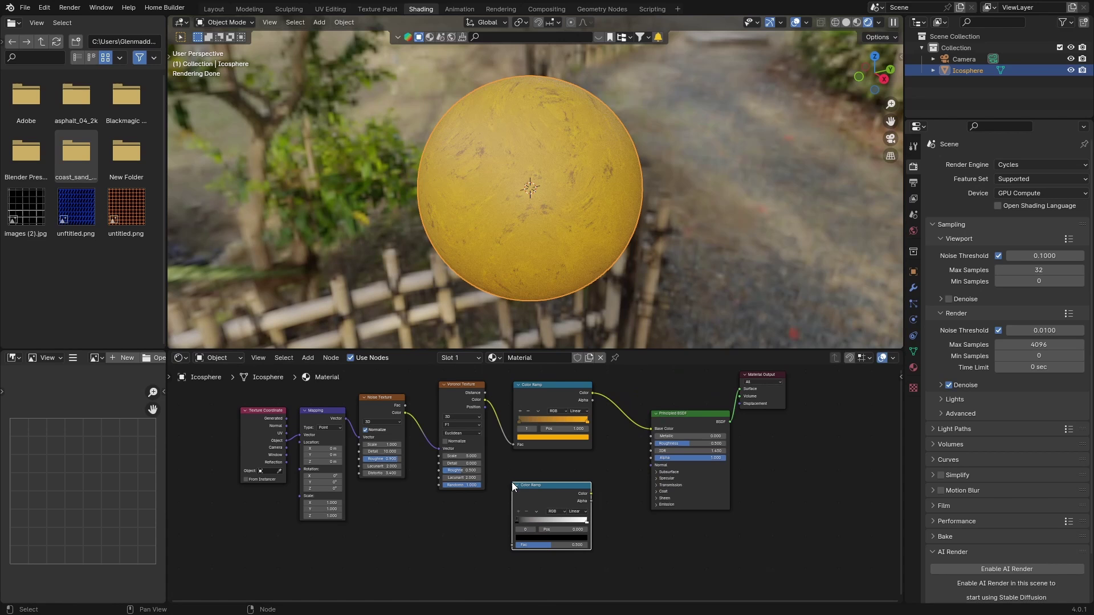
left_click_drag(591, 494, 649, 436)
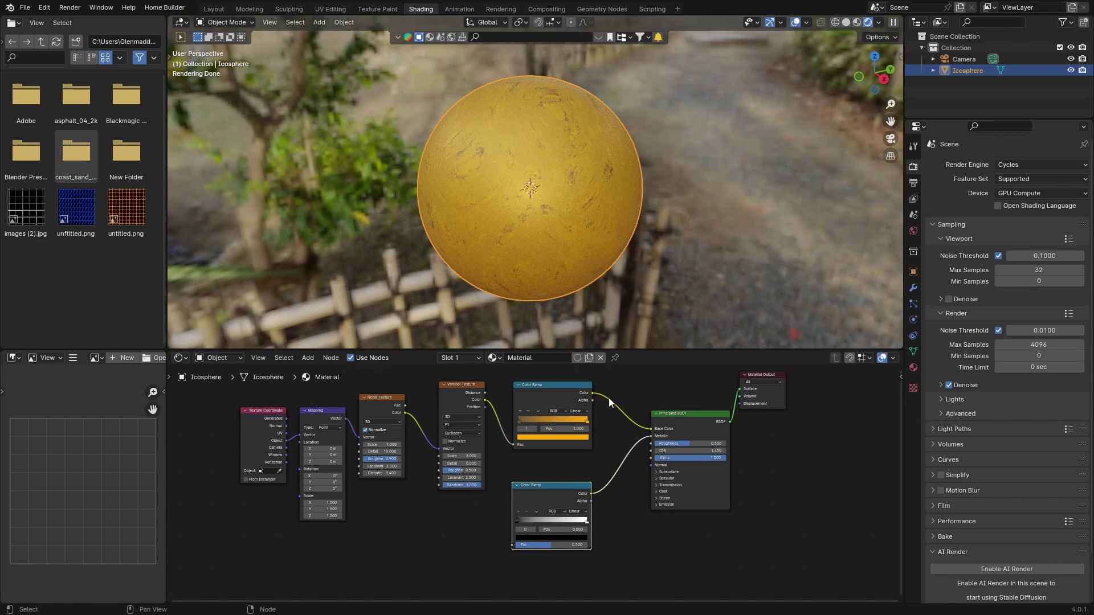
Step: Move the new ramp's white stop to 0.532 for a shiny metallic gold look
scroll(450, 527, "up", 1)
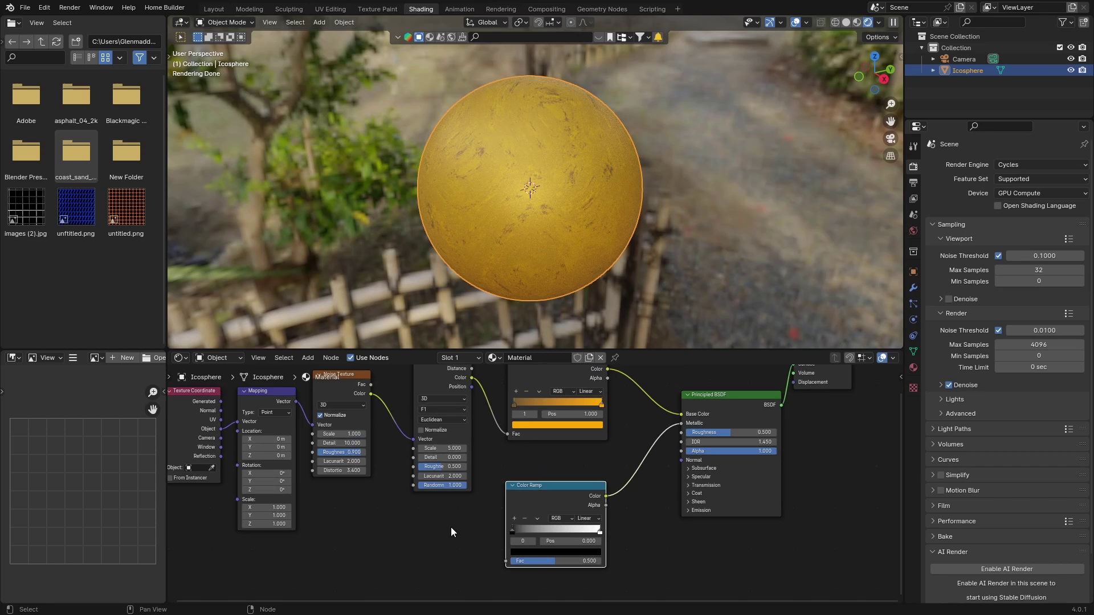
left_click_drag(597, 532, 555, 528)
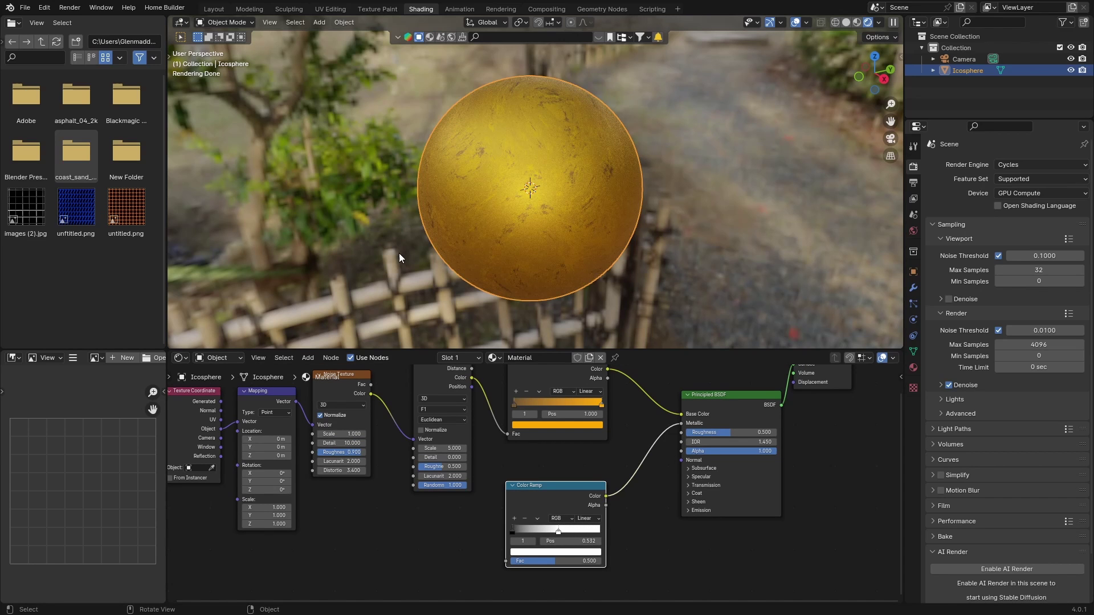
scroll(503, 187, "down", 1)
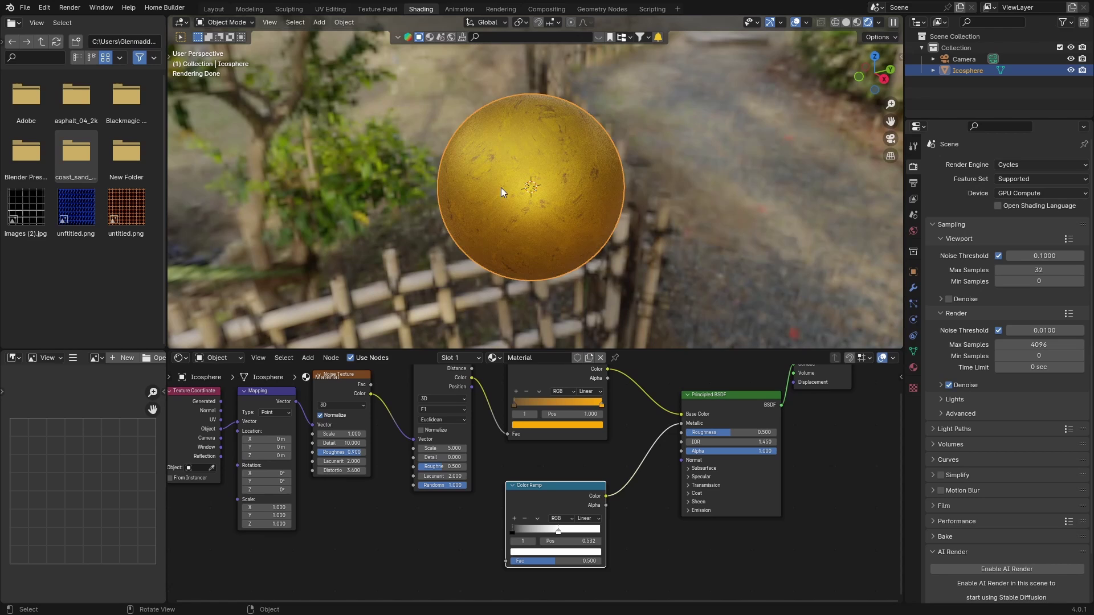
scroll(501, 187, "up", 1)
middle_click_drag(422, 541, 407, 501)
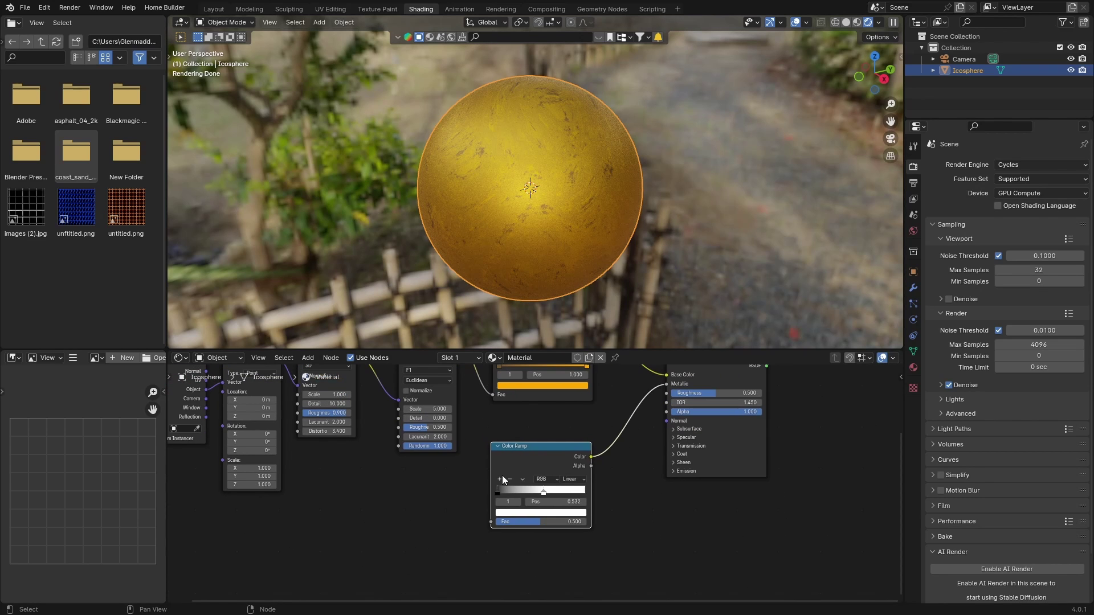
Step: Duplicate the Color Ramp and connect the copy's Color to the BSDF Roughness
key("shift+d")
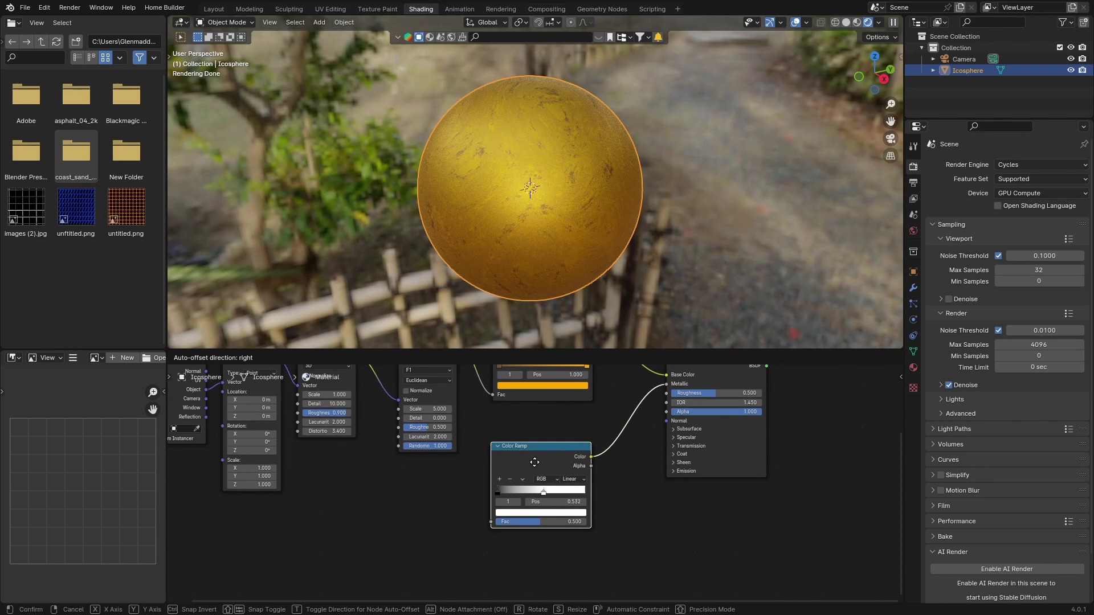
left_click(538, 559)
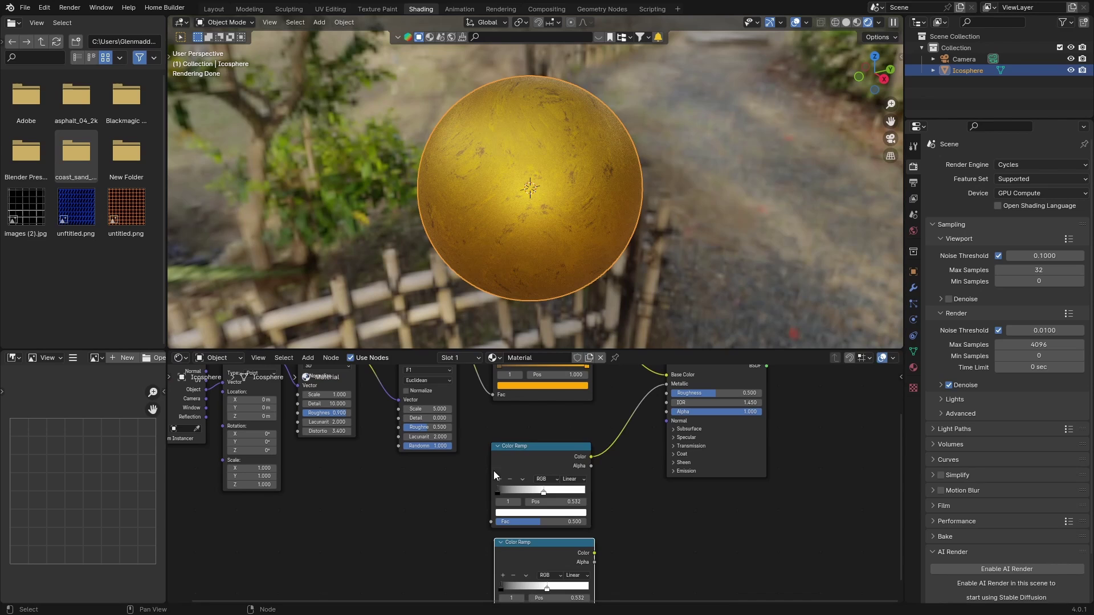
left_click_drag(493, 471, 490, 440)
left_click_drag(533, 542, 520, 515)
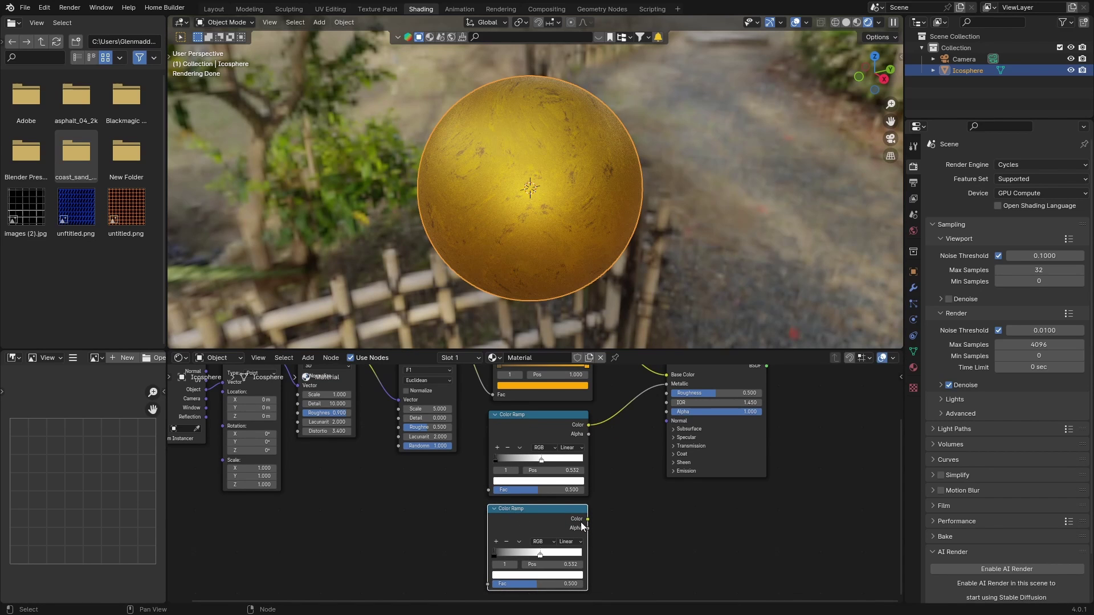
left_click_drag(587, 519, 664, 391)
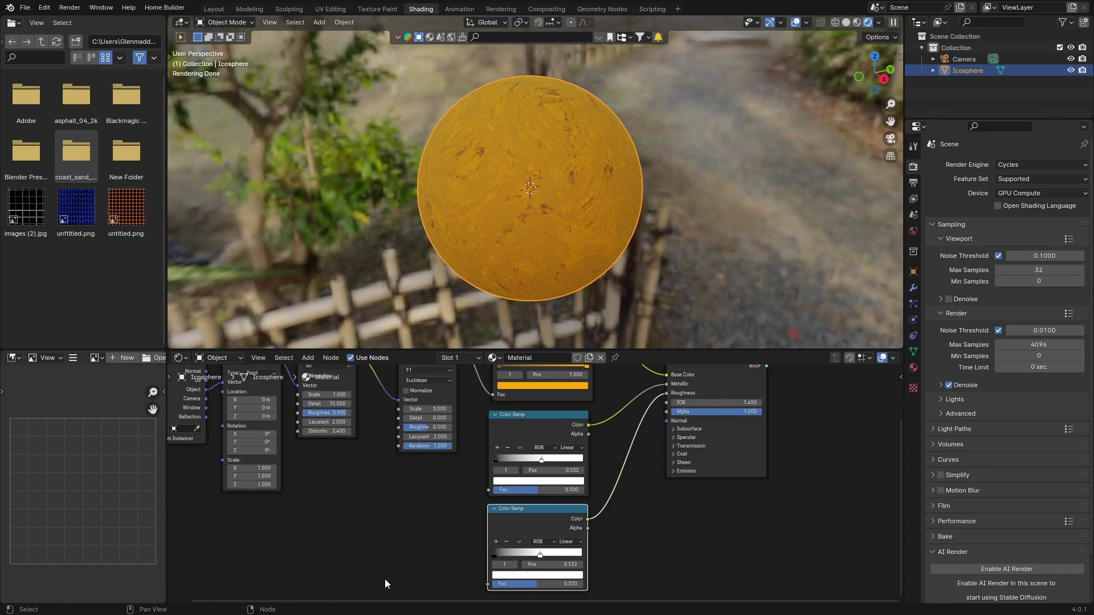
Step: Put the roughness ramp's white stop at 0.782 and black stop at 0.400, then deselect
left_click_drag(539, 555, 562, 555)
left_click_drag(494, 555, 519, 556)
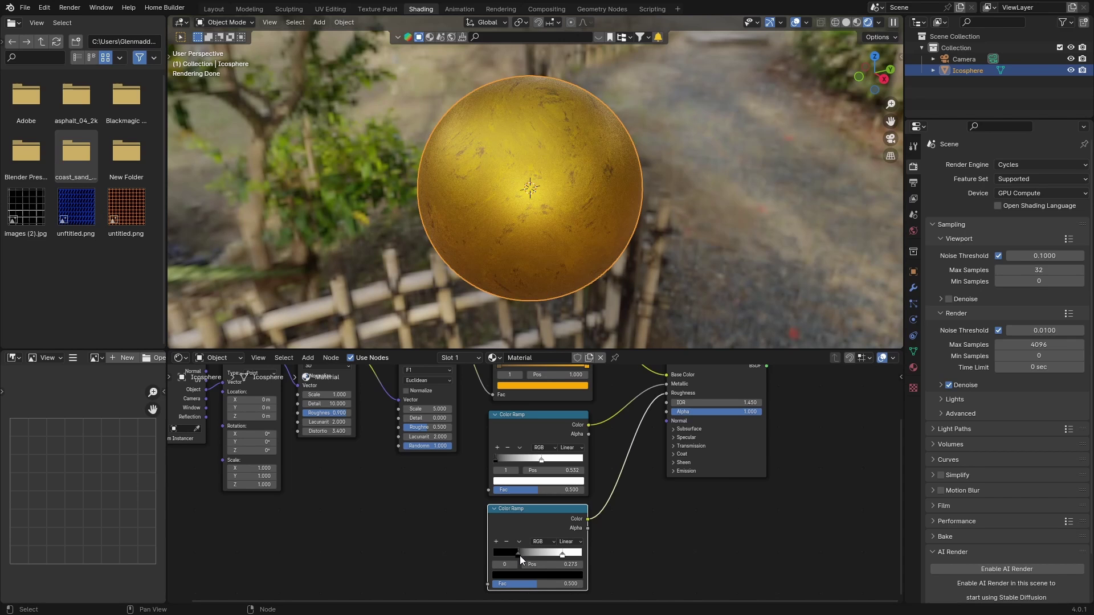
left_click_drag(520, 555, 532, 556)
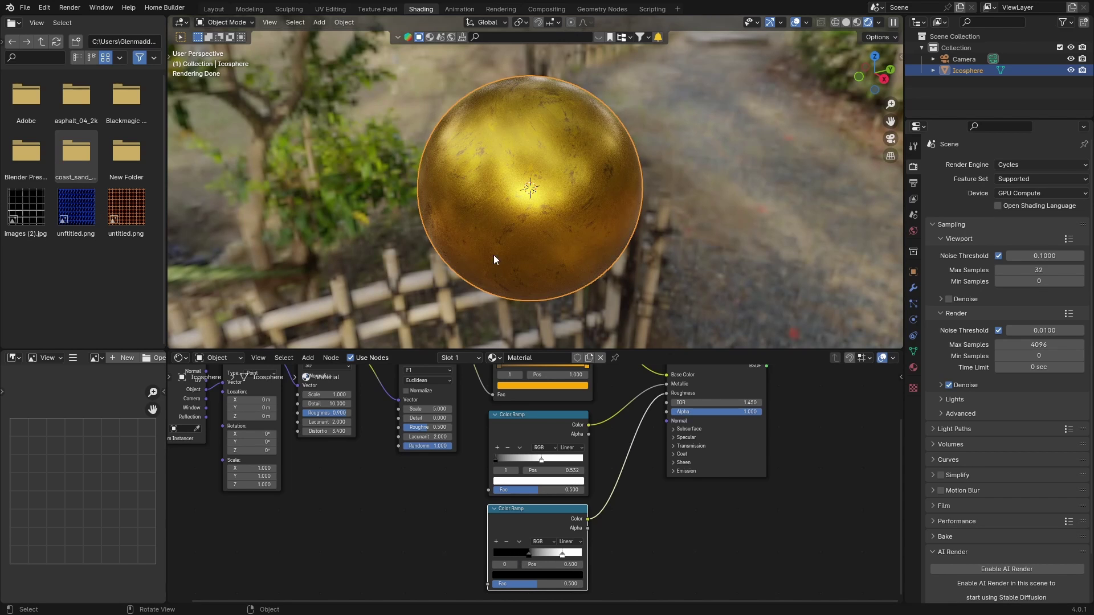
key("alt+a")
Step: Add a Noise Texture whose Color drives the roughness ramp's Fac
middle_click_drag(403, 520, 456, 488)
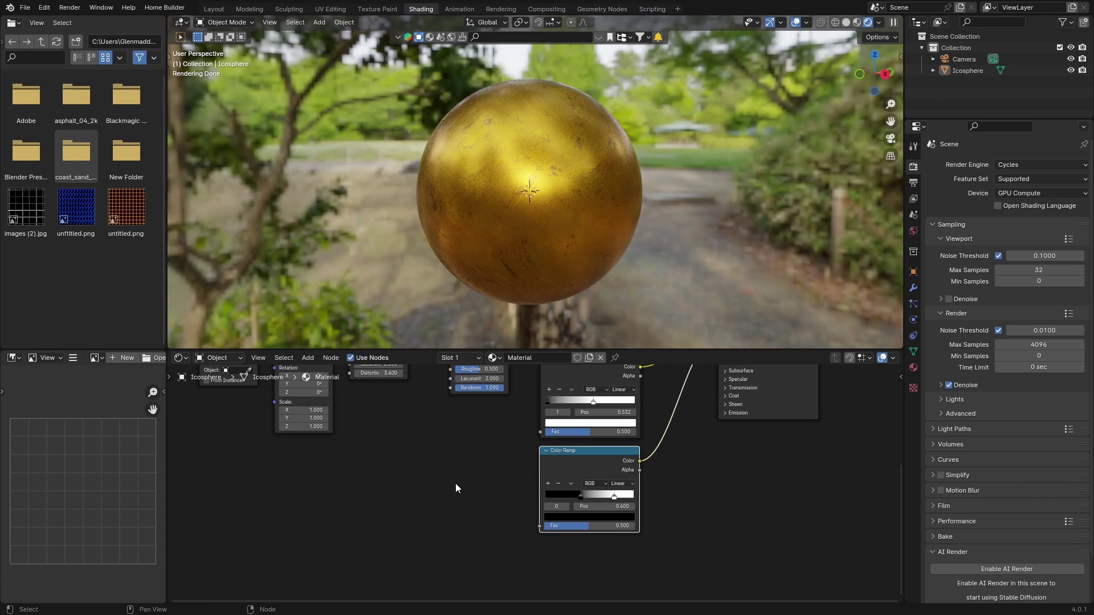
key("shift+a")
type("n")
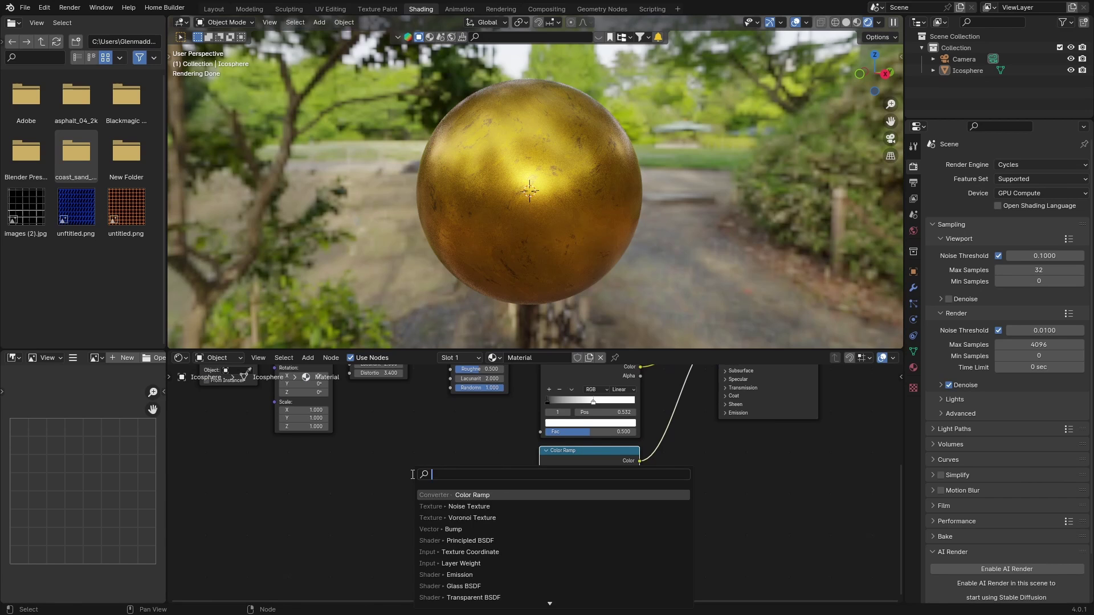
type("oise")
key("Return")
left_click(460, 487)
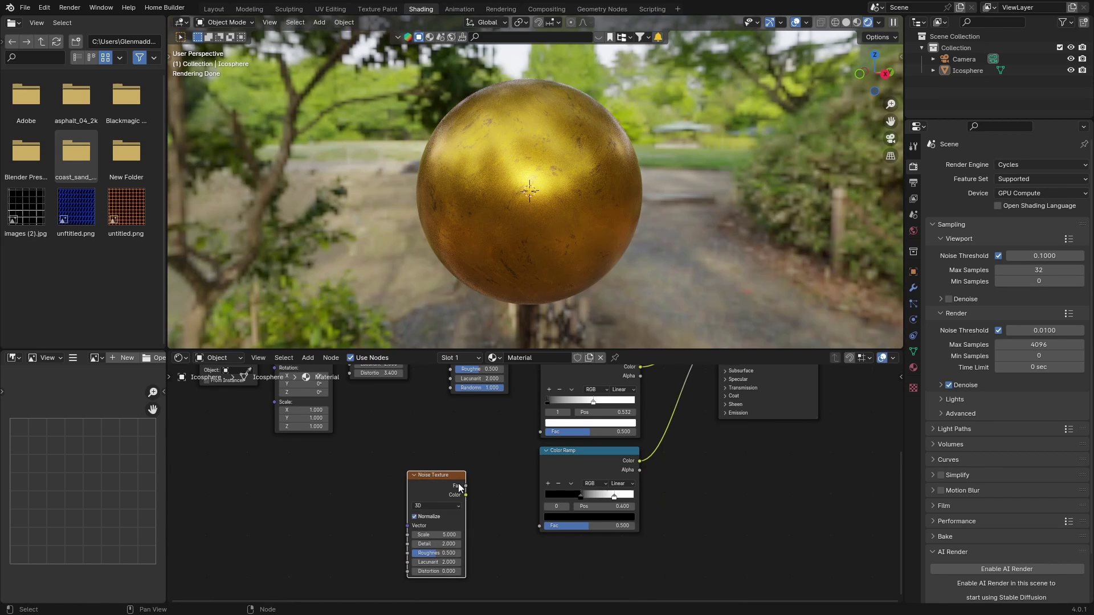
left_click_drag(466, 495, 540, 525)
Step: Map the noise with Object coordinates via Node Wrangler and set its Scale to 1
left_click(426, 493)
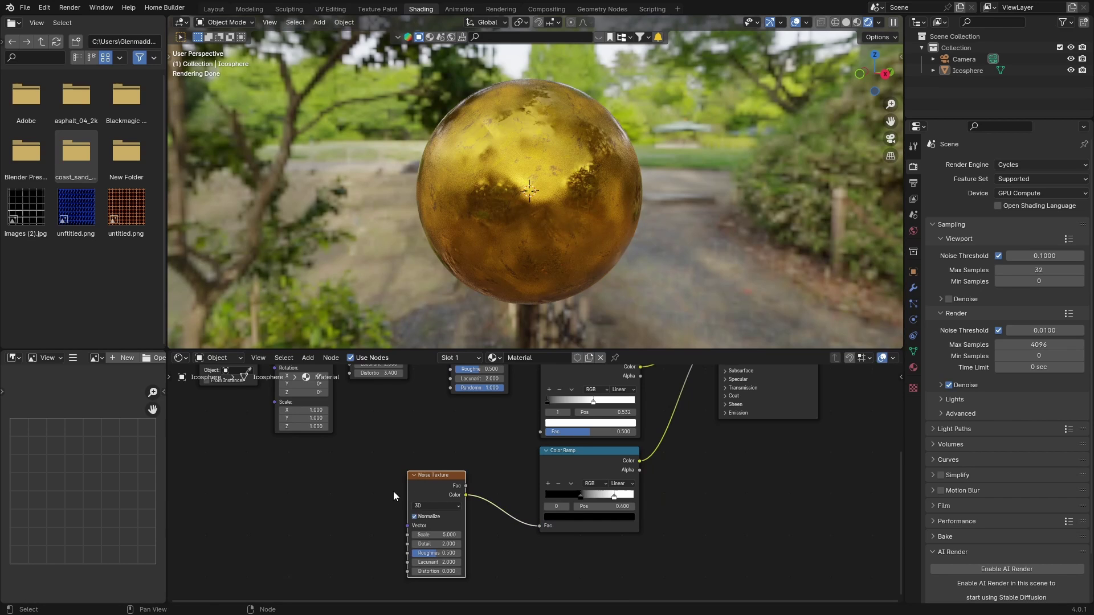
key("ctrl+t")
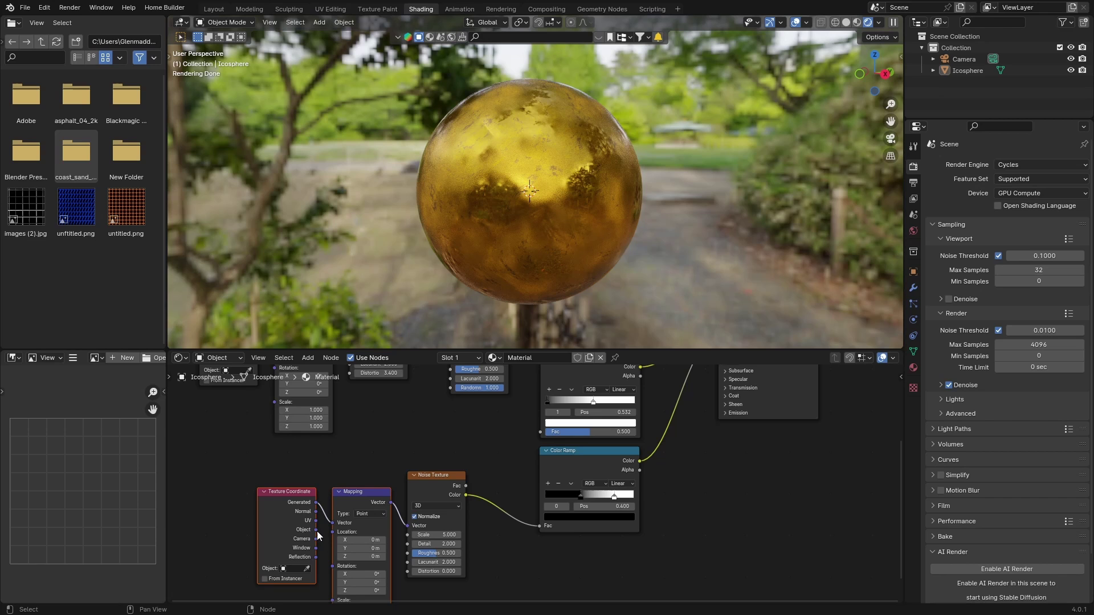
left_click_drag(316, 530, 333, 521)
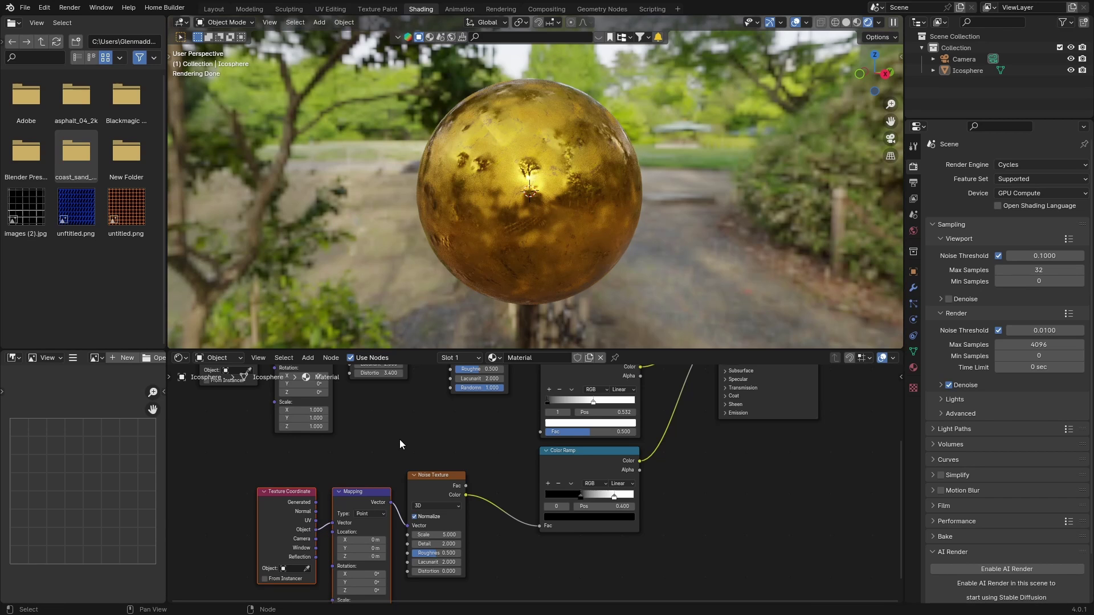
type("1")
key("Return")
Step: Set the noise Detail to 8.3, Roughness to 0.825 and Distortion to 1.4
scroll(382, 490, "up", 1)
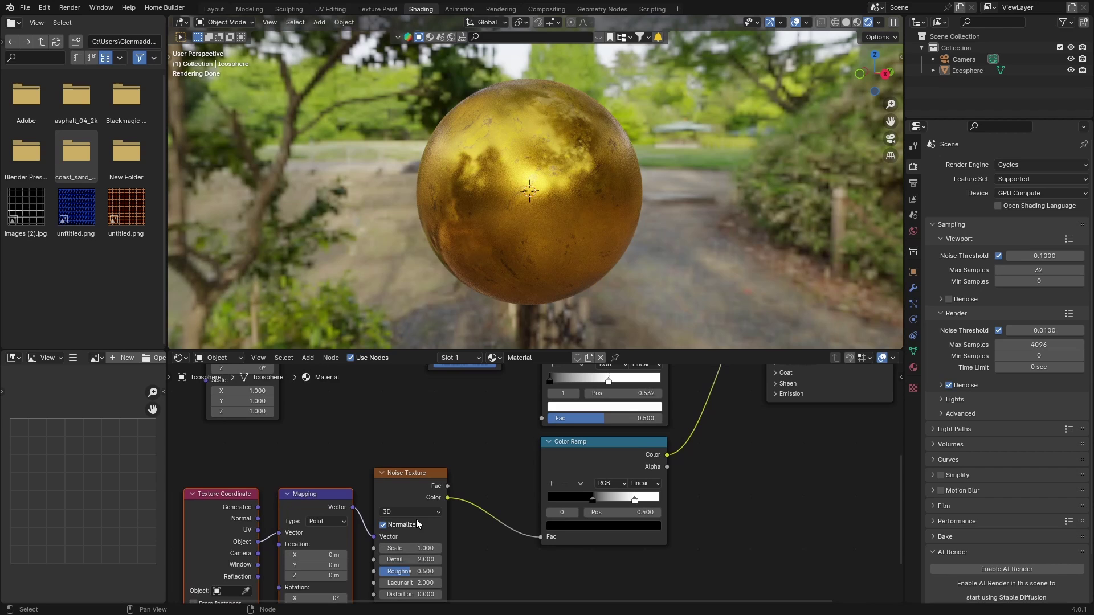
middle_click_drag(408, 447, 447, 412)
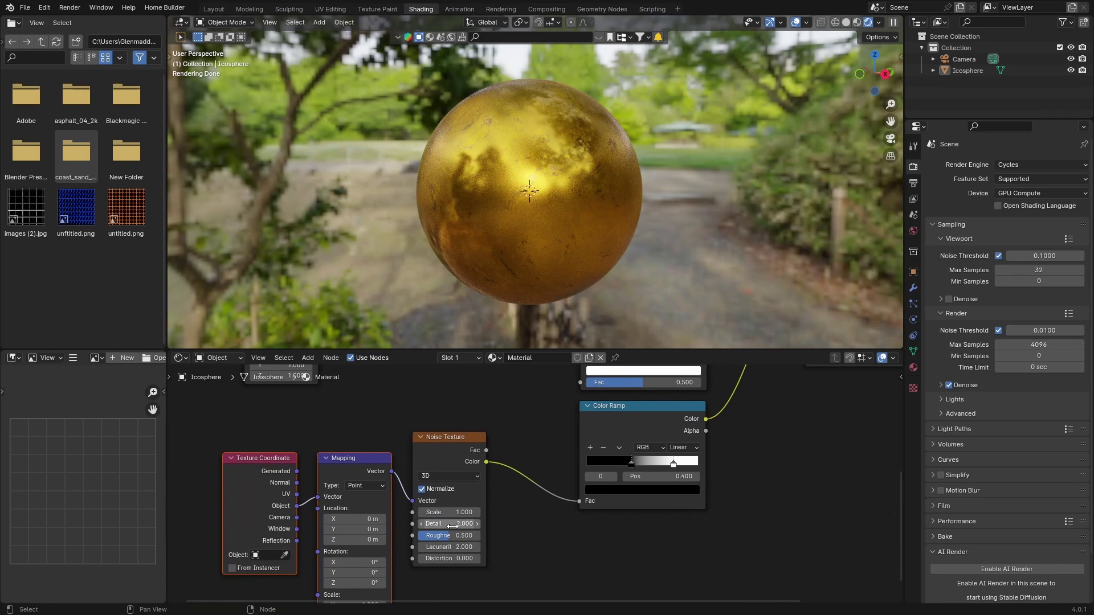
left_click_drag(448, 523, 588, 524)
left_click_drag(450, 536, 473, 535)
scroll(461, 219, "up", 3)
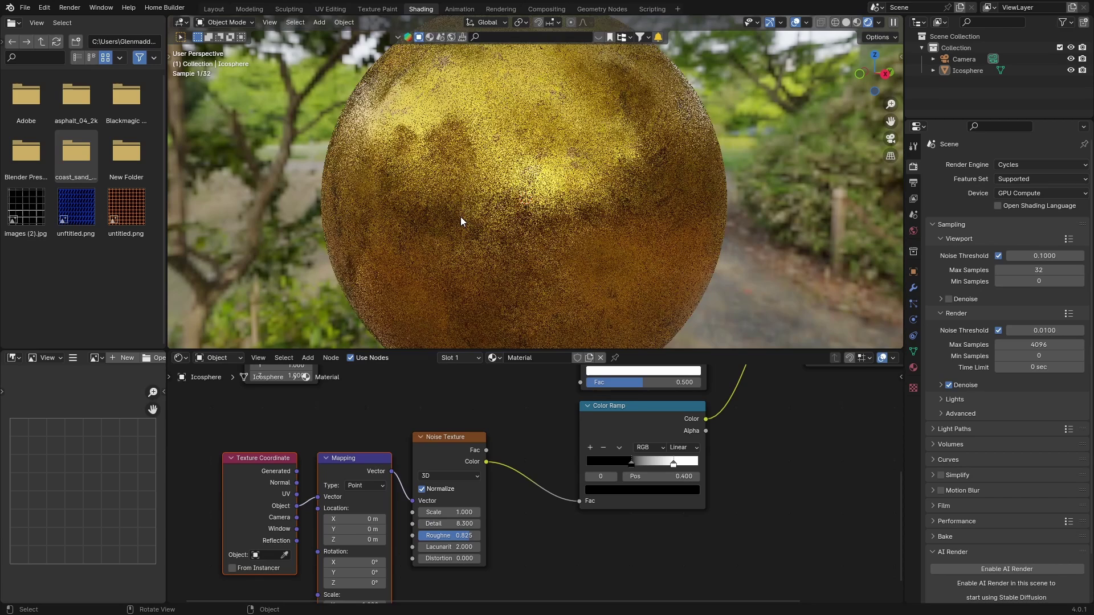
left_click(449, 559)
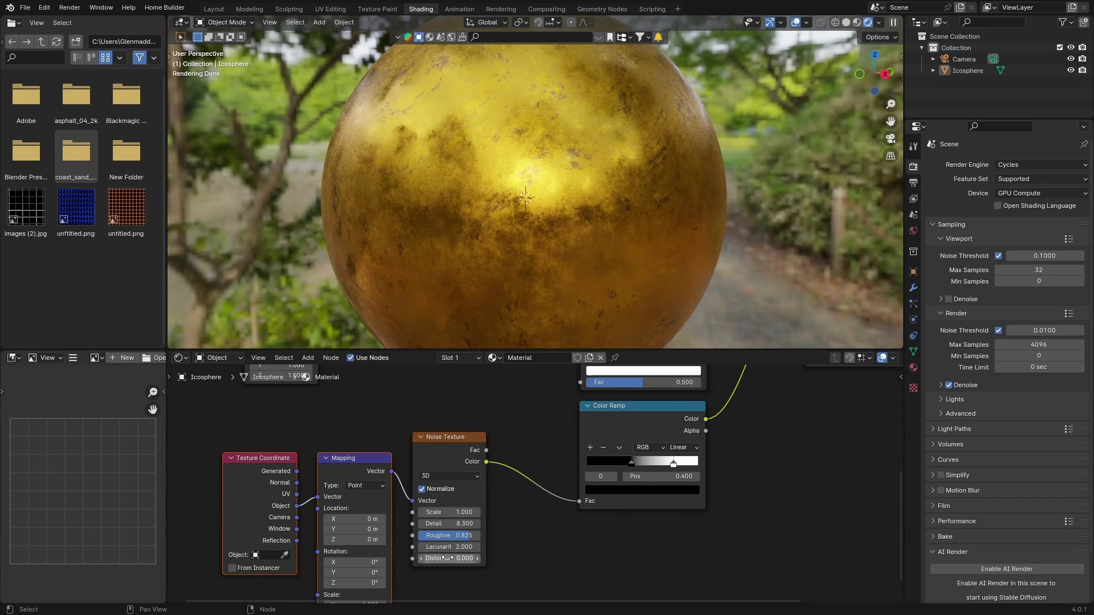
key("BackSpace")
type("1.4")
key("Return")
scroll(416, 260, "up", 3)
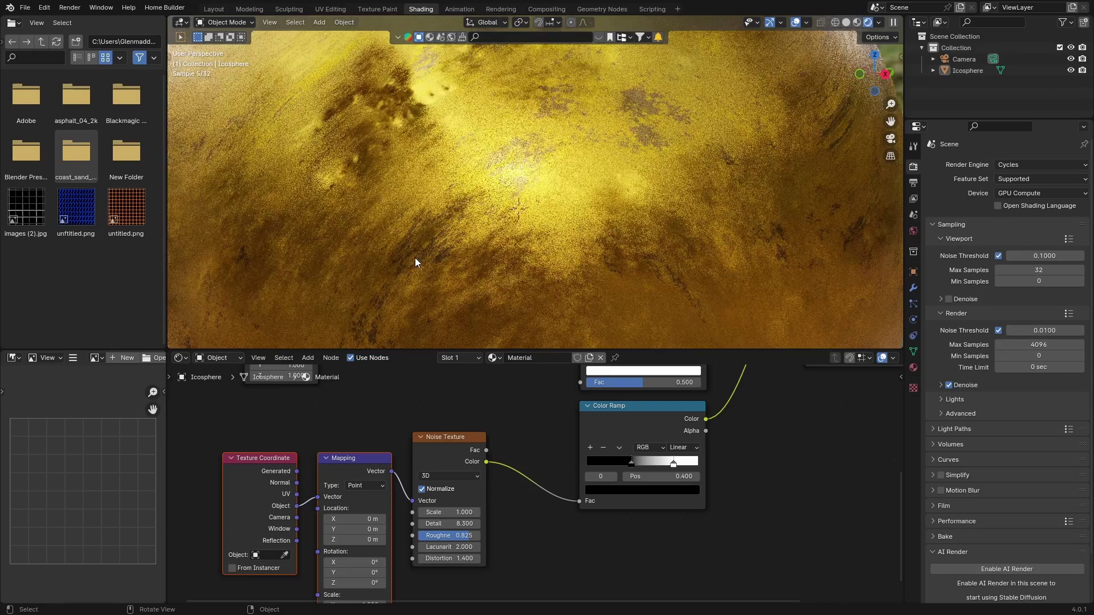
scroll(414, 262, "down", 5)
scroll(421, 255, "up", 3)
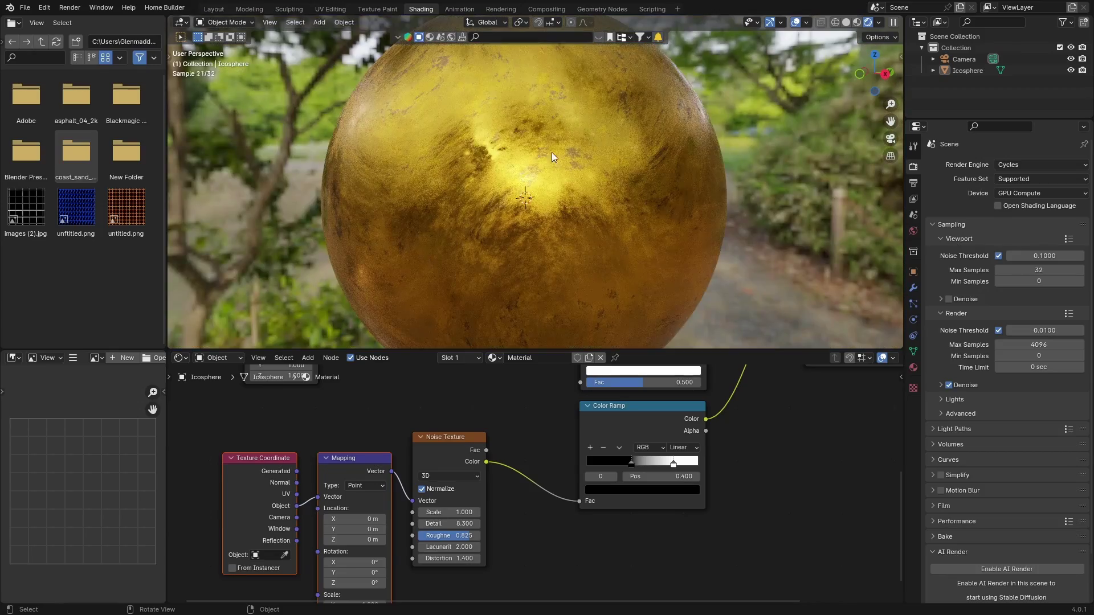
middle_click_drag(375, 241, 469, 233)
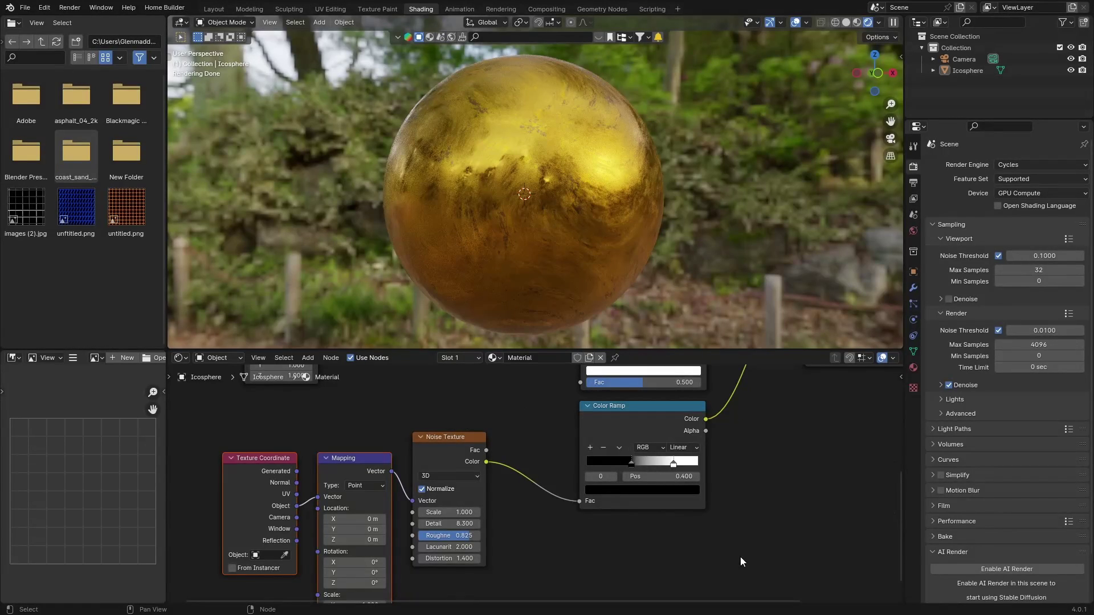
Step: Move the Principled BSDF node down and right and frame the noise, ramp and BSDF nodes
middle_click_drag(735, 490, 513, 593)
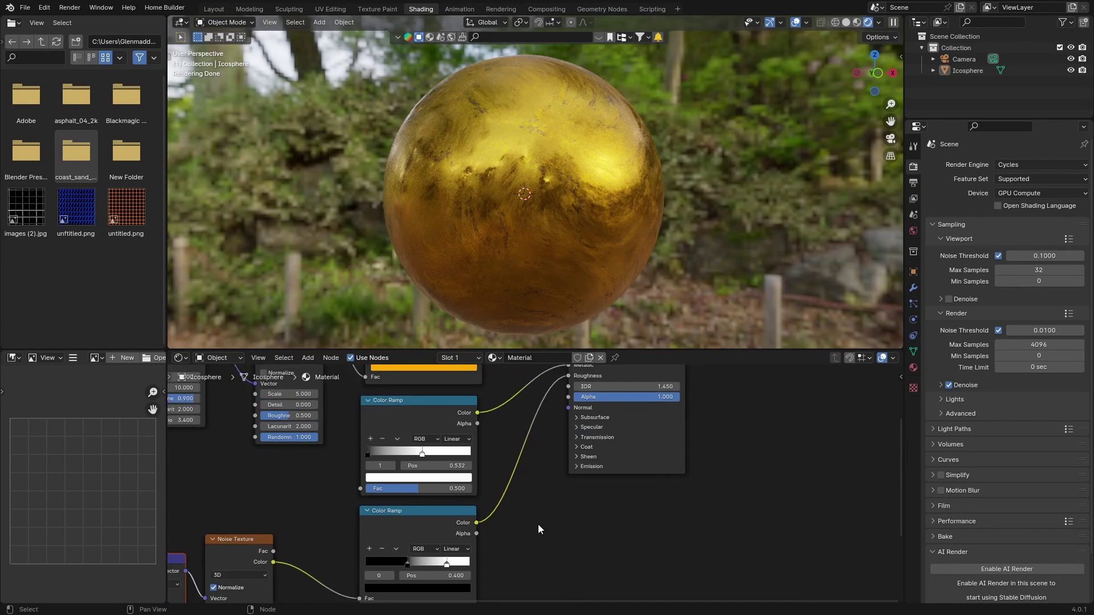
scroll(538, 513, "down", 3)
left_click_drag(592, 416, 665, 484)
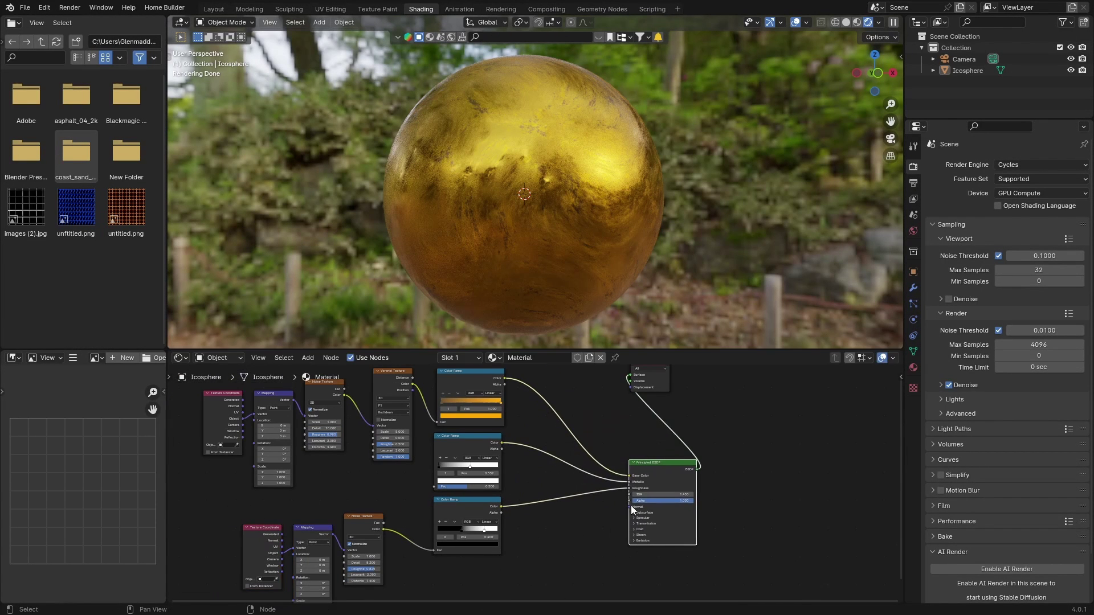
middle_click_drag(567, 537, 596, 459)
scroll(596, 473, "up", 2)
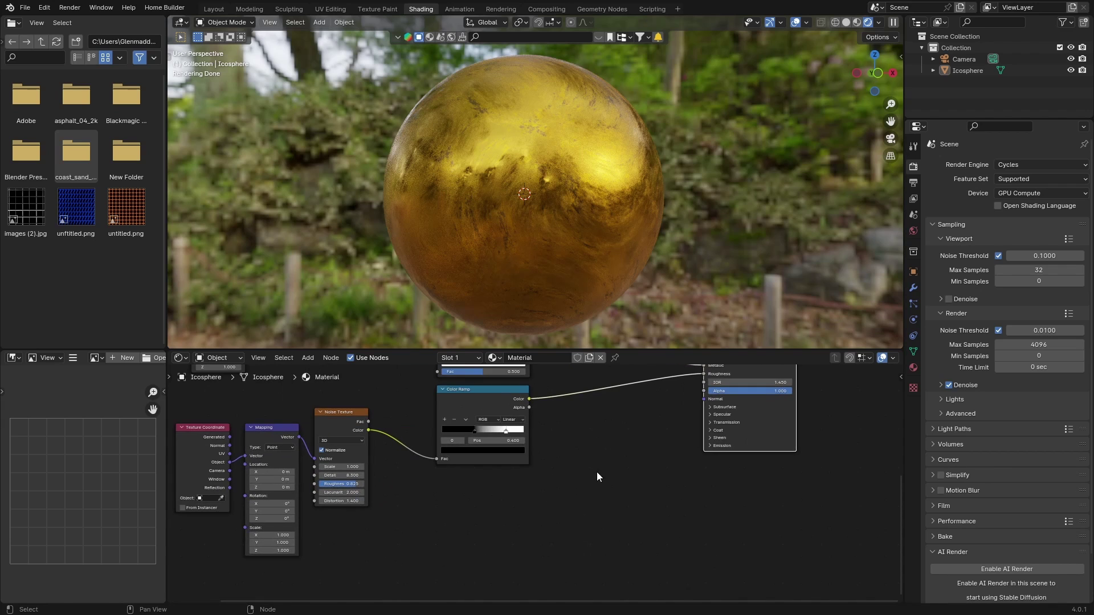
Step: Add a Bump node below the BSDF and connect its Normal to the Principled BSDF Normal
key("shift+a")
left_click(565, 465)
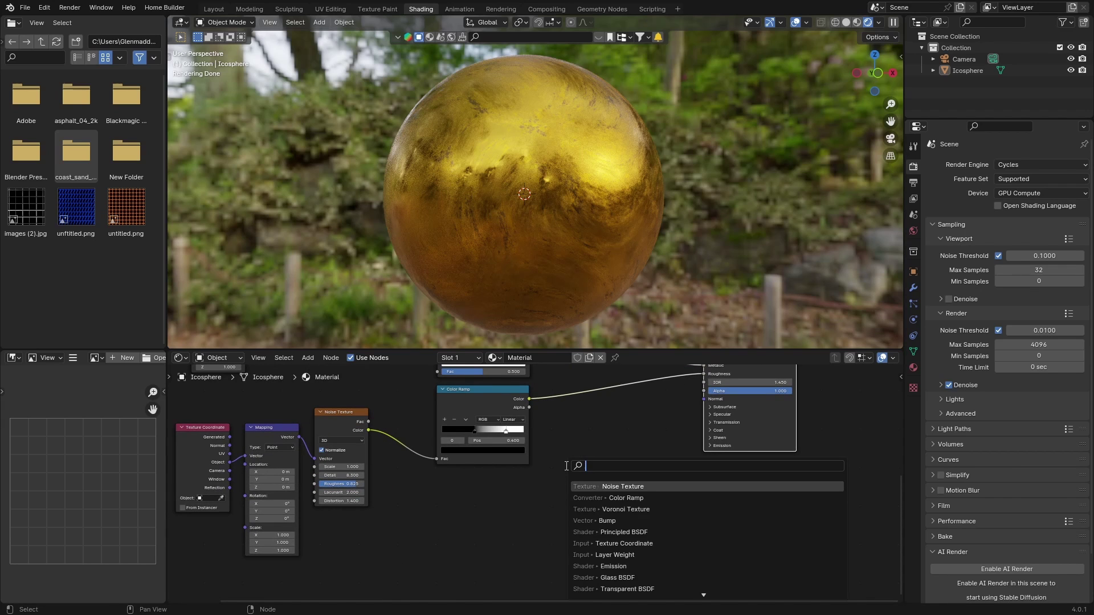
type("bump")
key("Return")
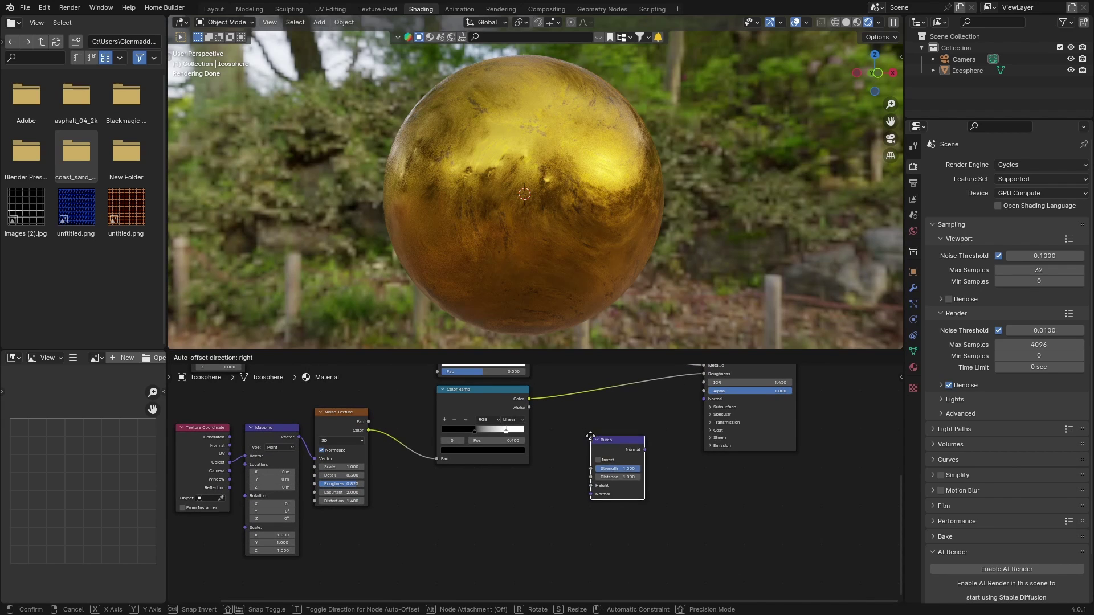
left_click(606, 415)
left_click_drag(650, 419, 703, 398)
left_click_drag(617, 420, 635, 520)
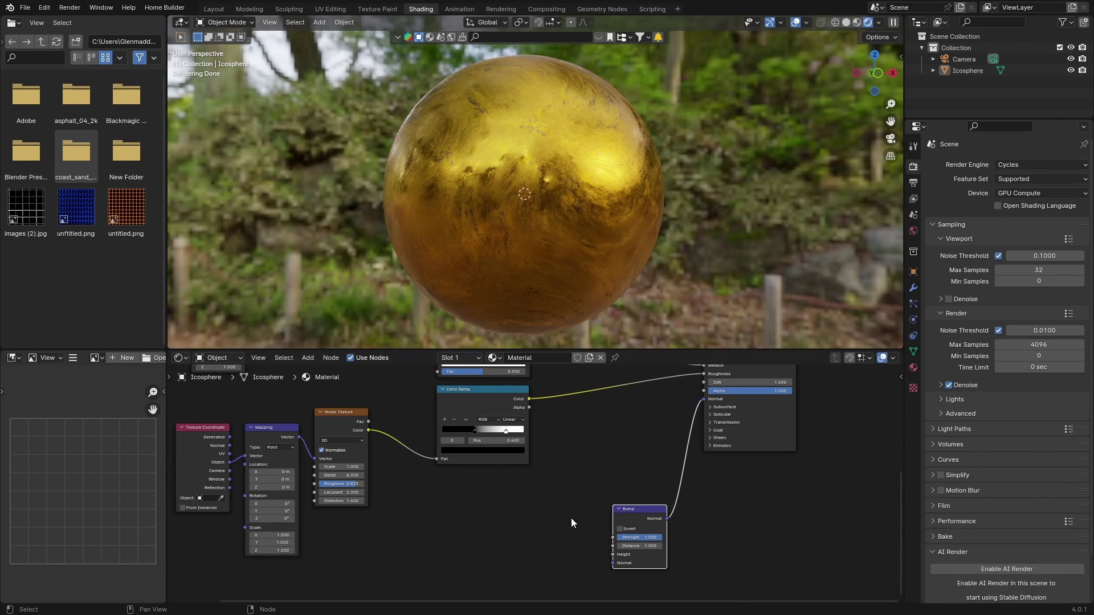
mouse_move(636, 440)
middle_mouse_down()
mouse_move(589, 515)
mouse_move(635, 442)
middle_mouse_up()
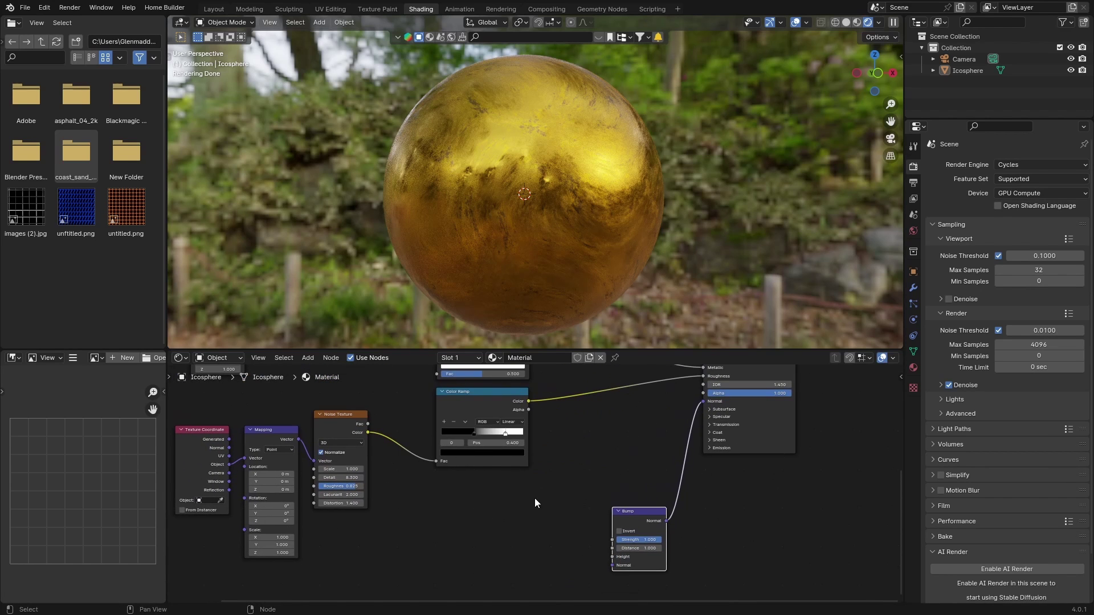
Step: Add a new Color Ramp left of the Bump and link its Color to Bump Height
key("shift+a")
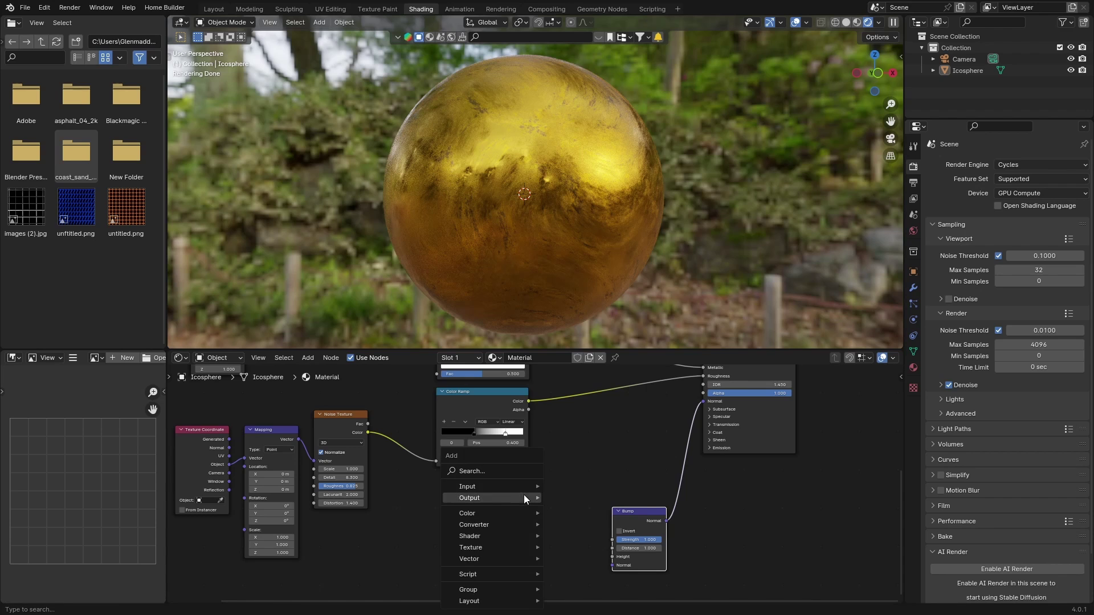
type("colo")
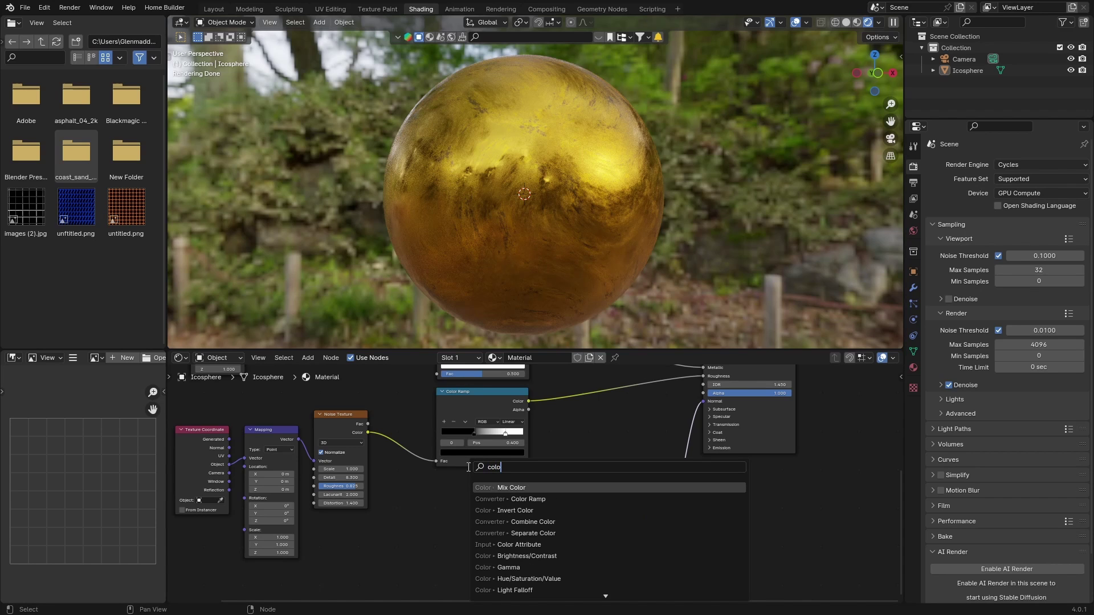
left_click(528, 499)
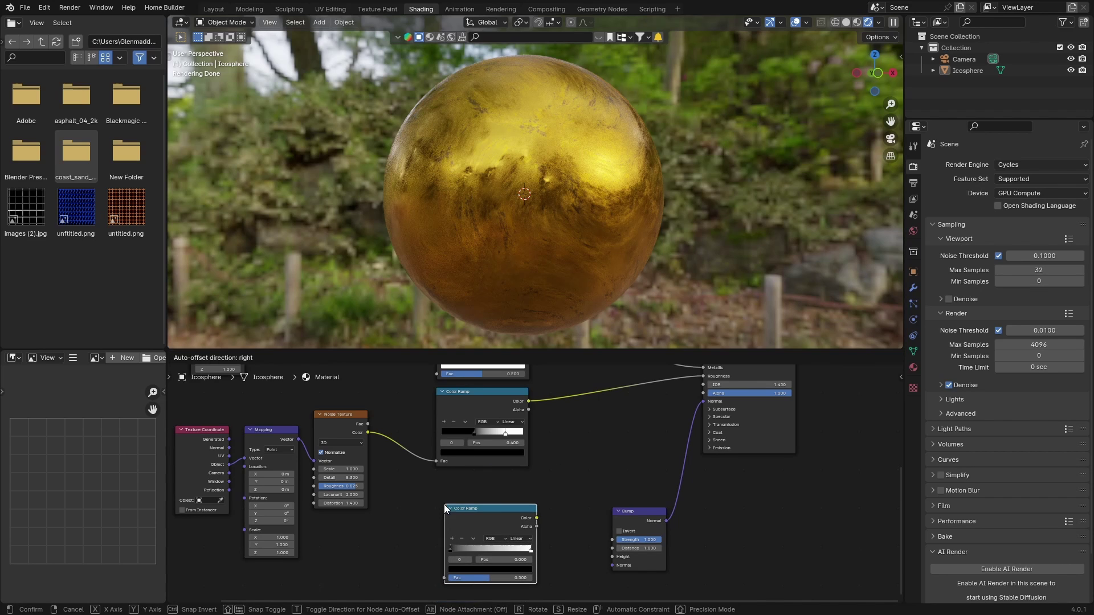
left_click(499, 520)
left_click_drag(536, 520, 612, 556)
Step: Box-select the lower Texture Coordinate, Mapping, Noise and Voronoi nodes and move them beneath the first chain
scroll(414, 504, "down", 5)
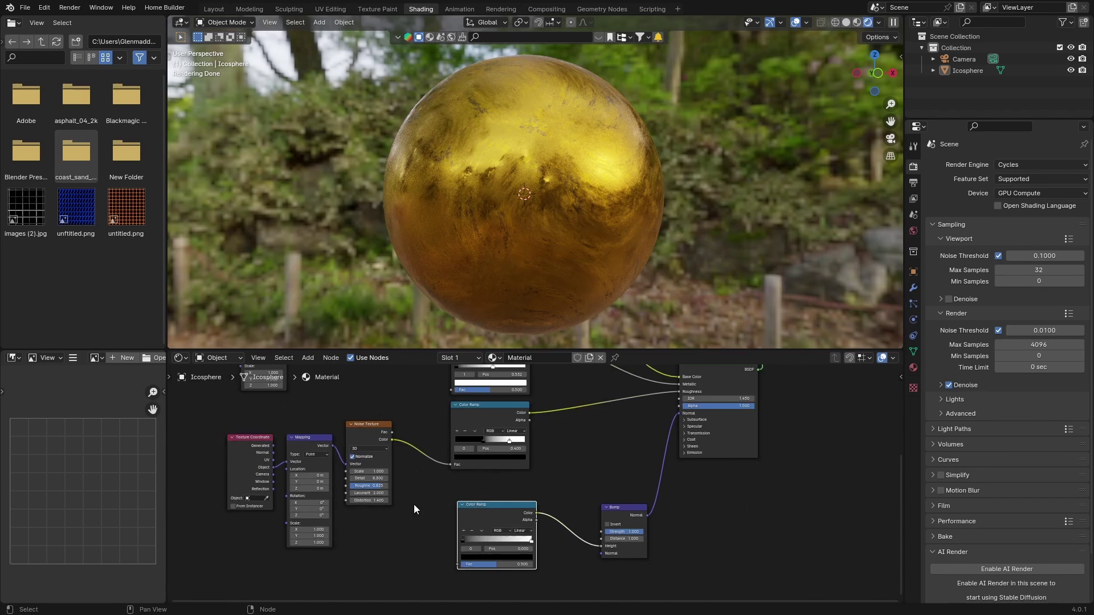
middle_click_drag(329, 436, 338, 484)
scroll(342, 490, "up", 2)
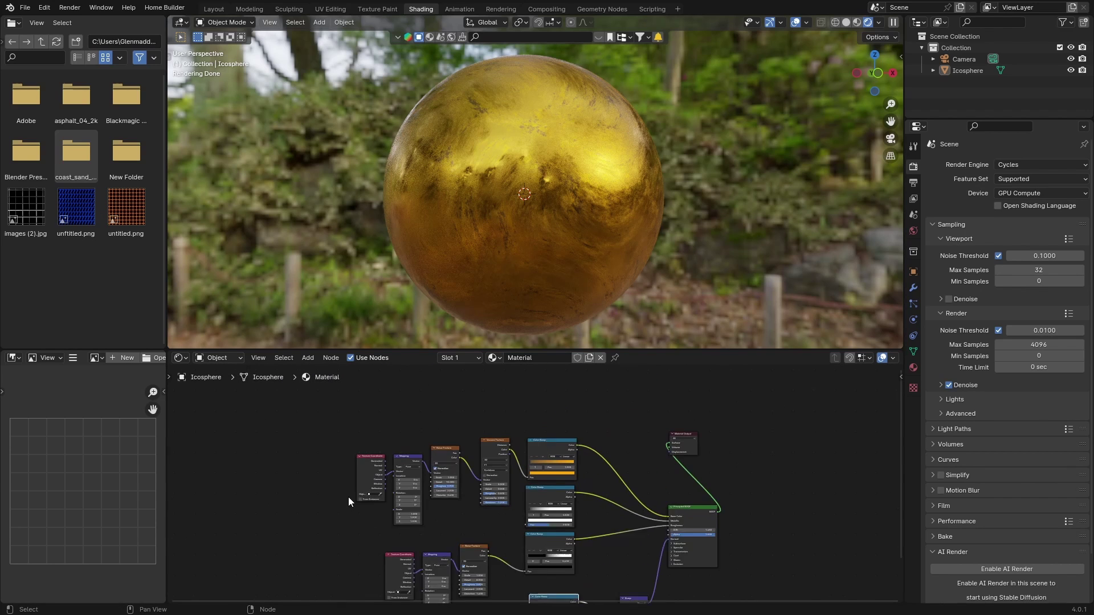
left_click_drag(305, 426, 491, 474)
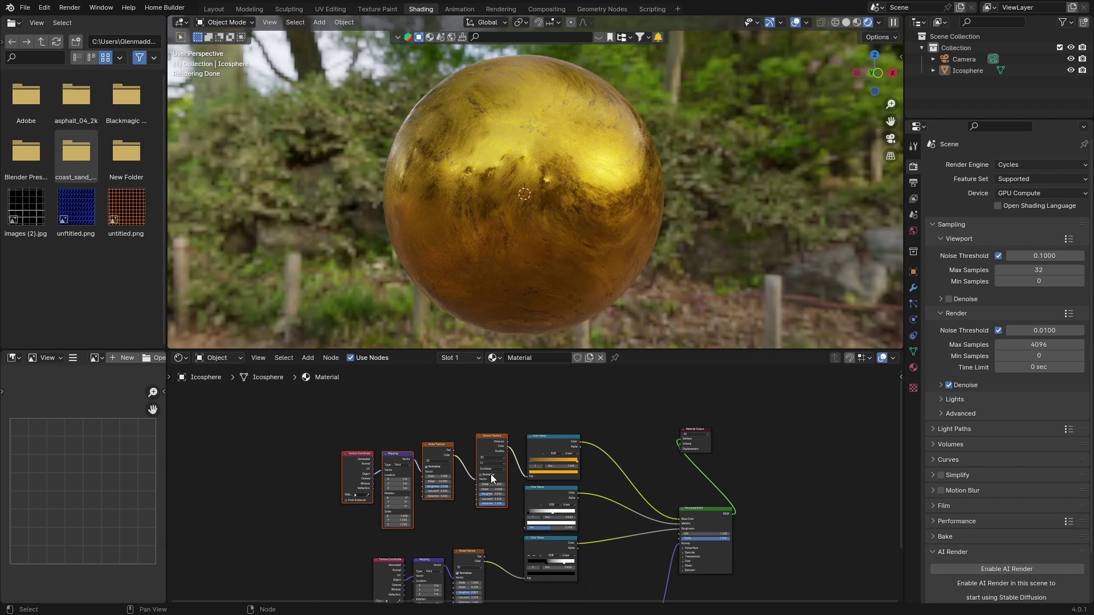
key("g")
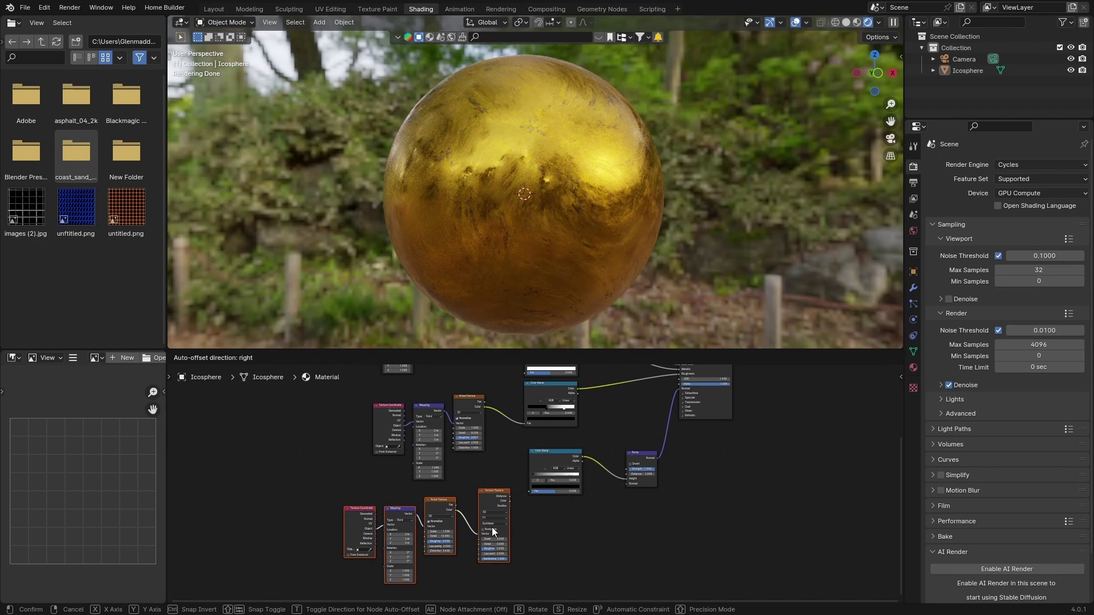
left_click(491, 527)
scroll(294, 501, "up", 3)
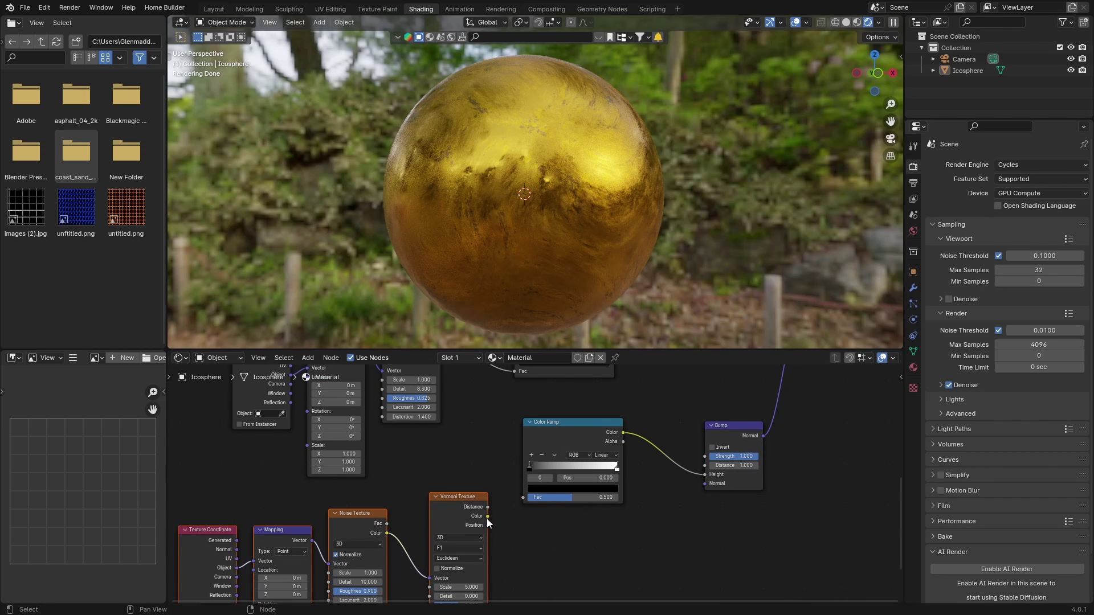
Step: Link the Voronoi Color to the Color Ramp Fac and lower Bump Strength to 0.383
left_click_drag(488, 516, 521, 499)
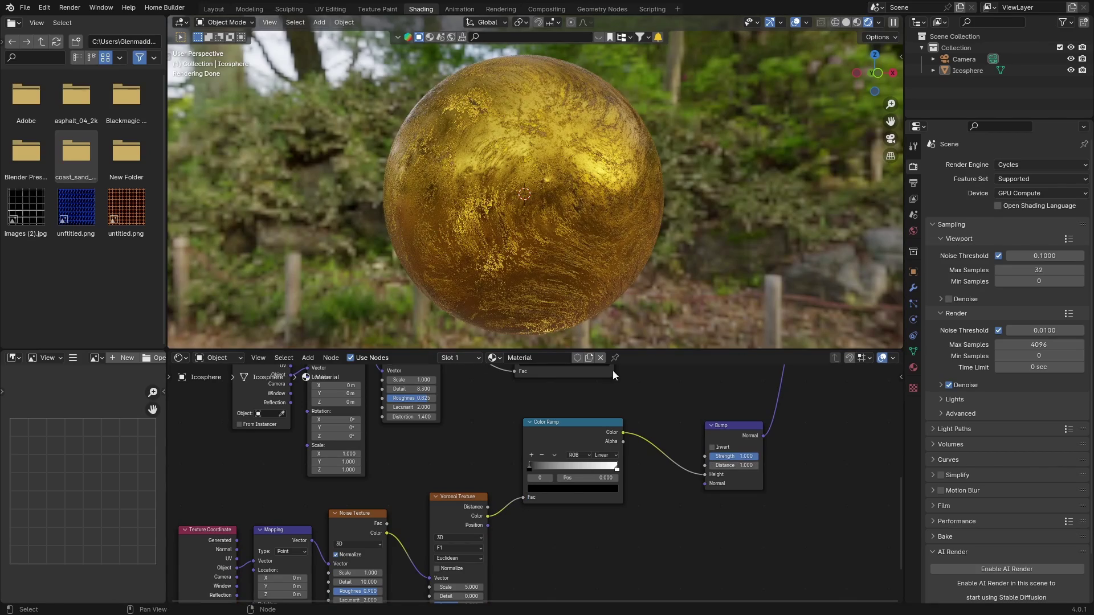
scroll(532, 278, "up", 4)
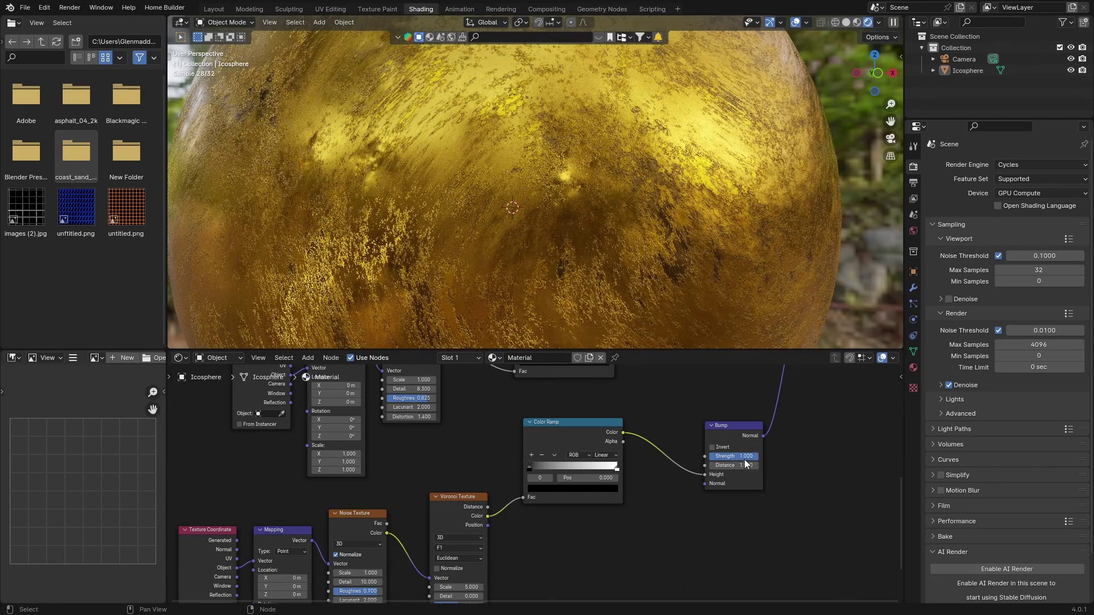
left_click_drag(744, 459, 712, 463)
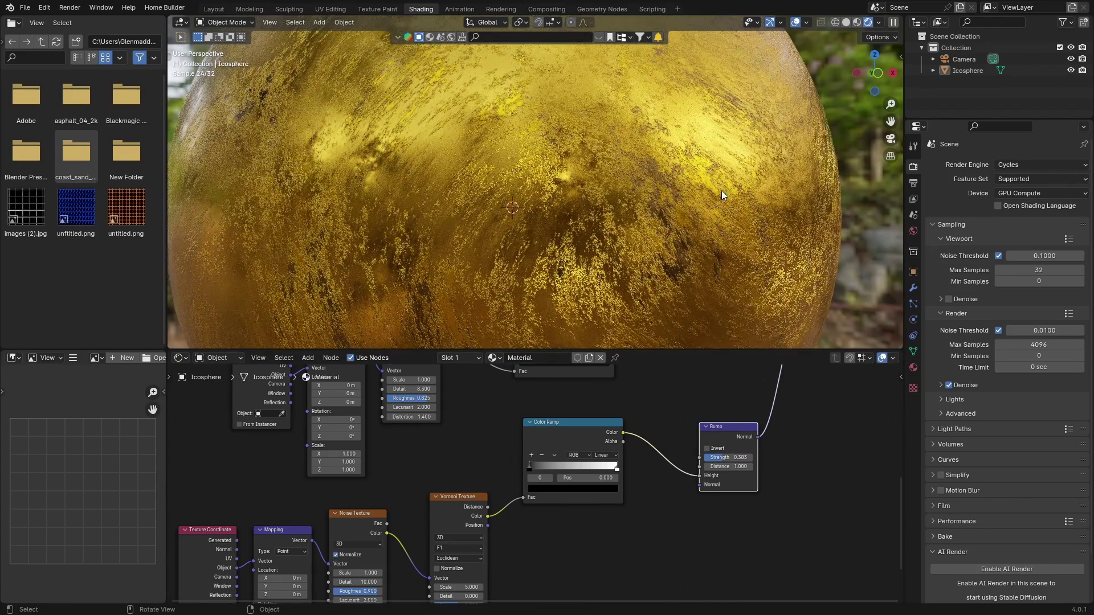
scroll(607, 194, "down", 5)
Step: Orbit the rendered viewport around the worn gold sphere to see it from a new angle
middle_click_drag(621, 193, 545, 194)
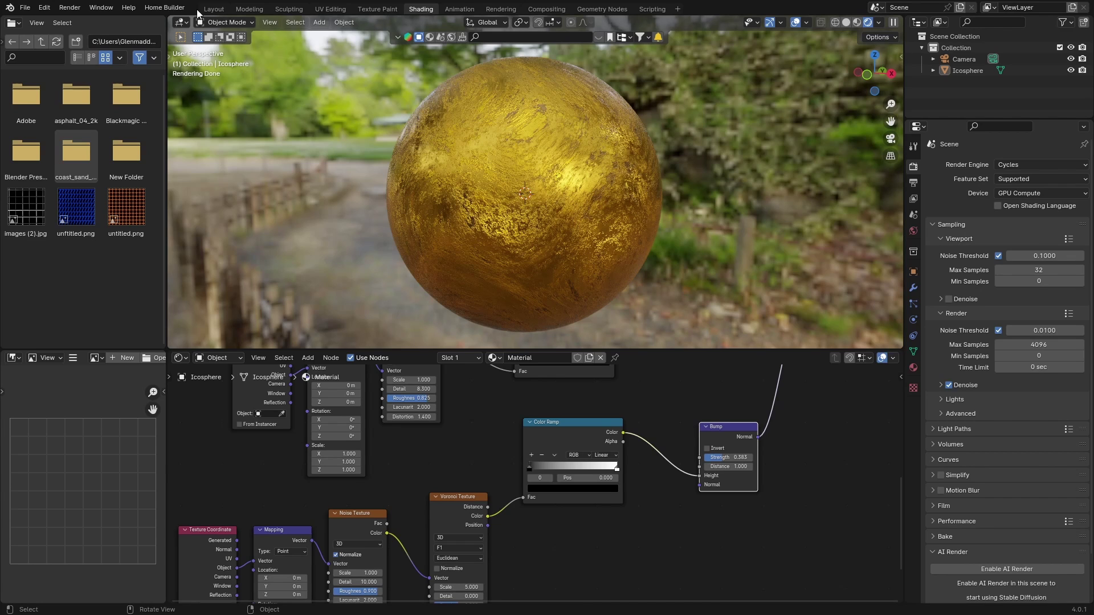
Step: In the Layout workspace, raise the icosphere to Z 2.2048 m and scale it down to 0.827
left_click(214, 10)
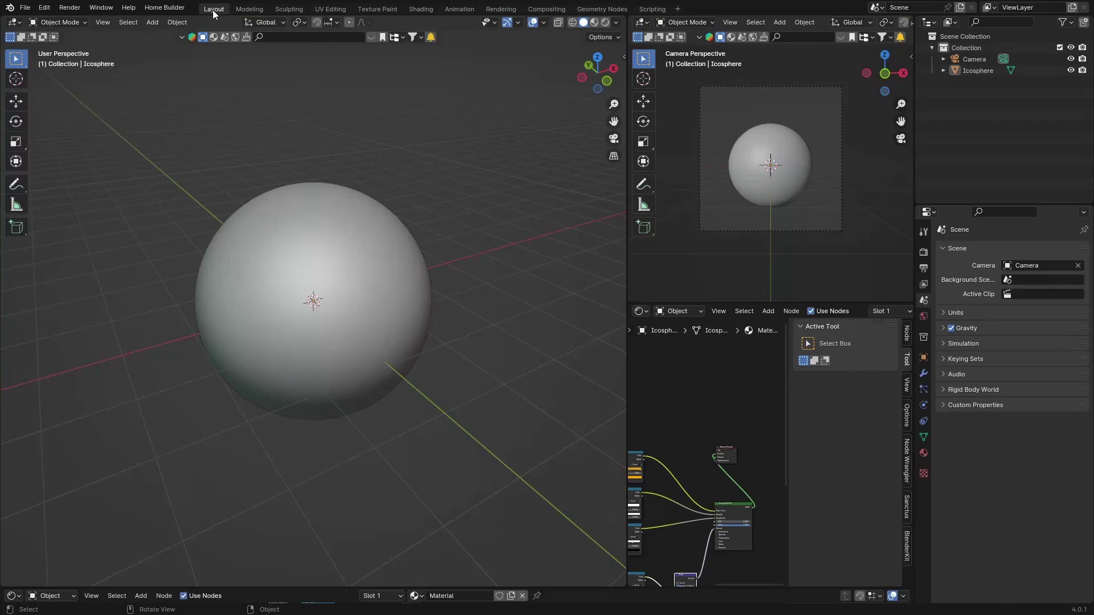
left_click(263, 254)
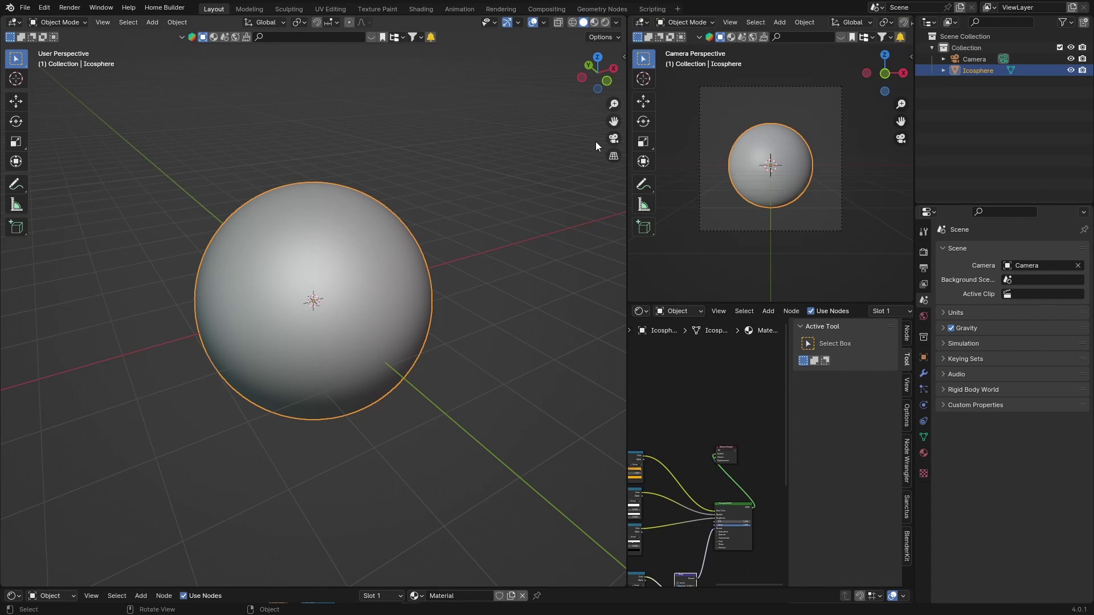
left_click(608, 72)
key("g")
key("z")
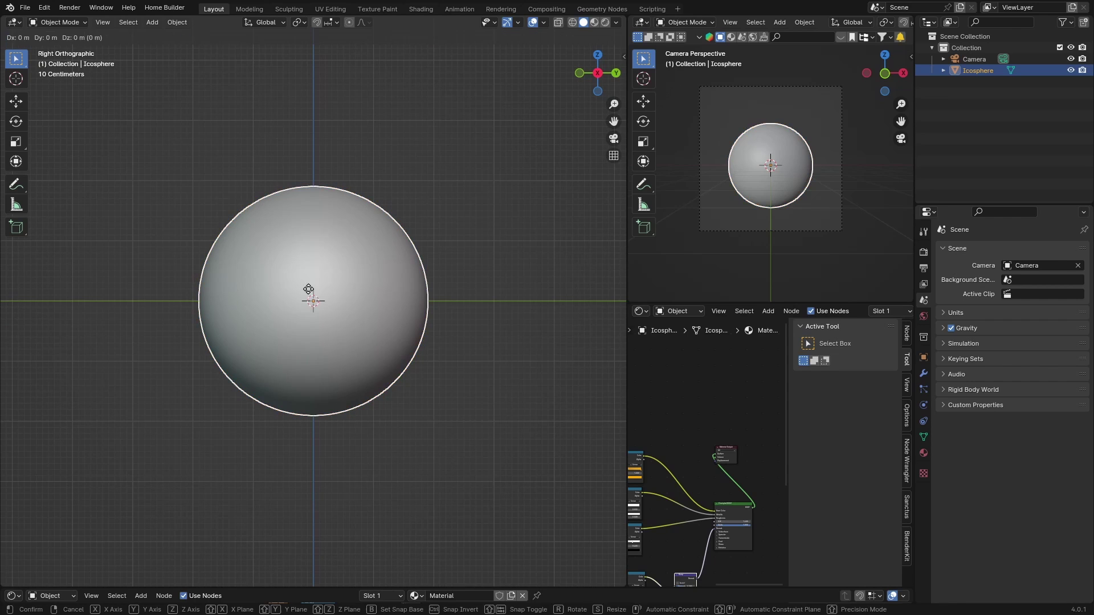
left_click(309, 156)
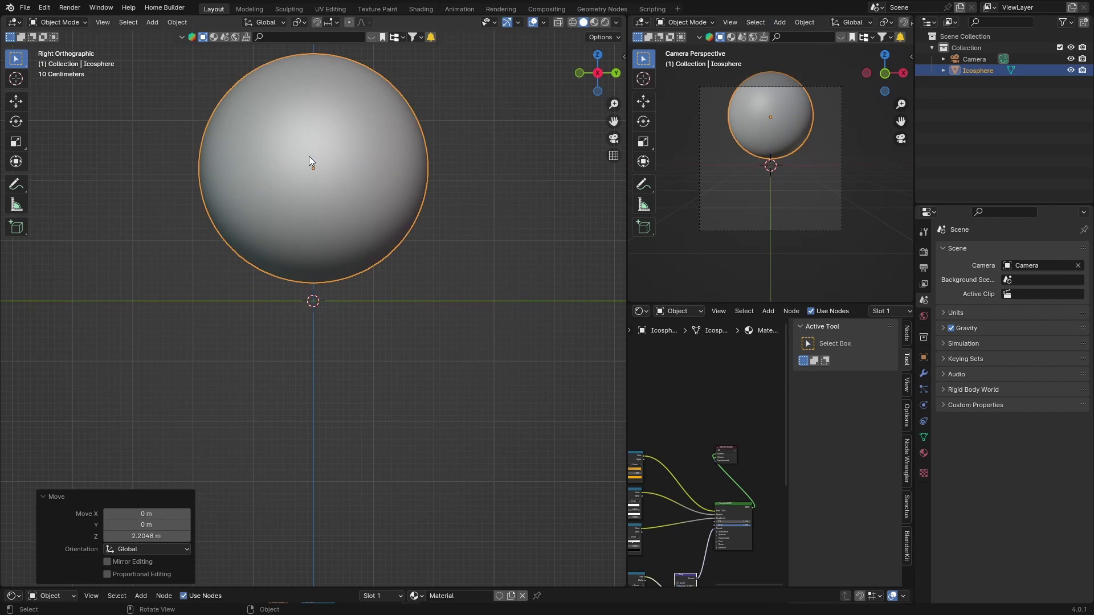
key("s")
left_click(304, 165)
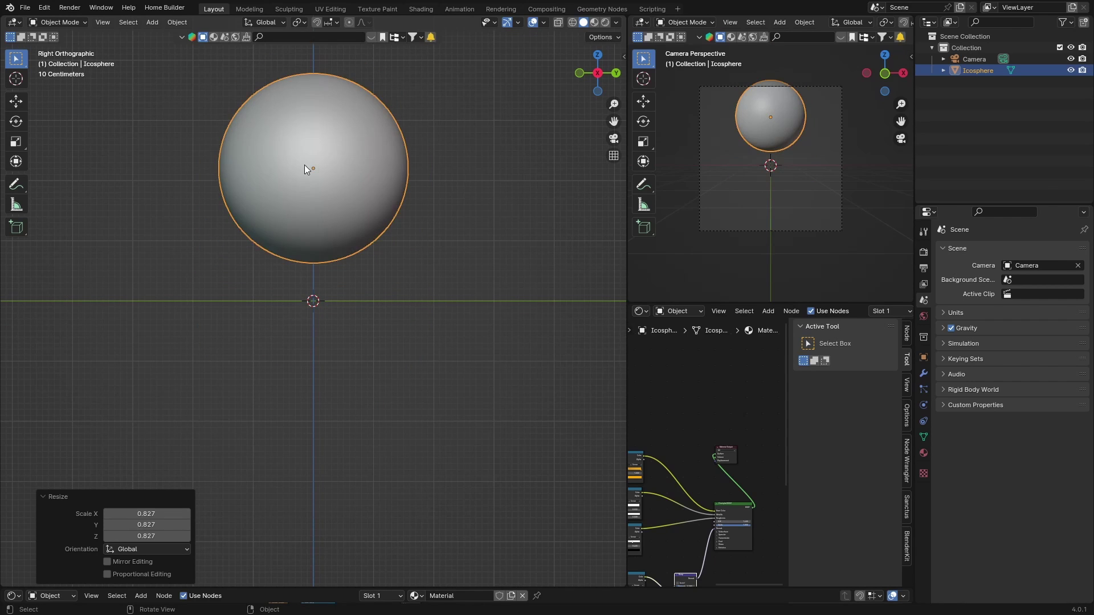
middle_click_drag(235, 303, 316, 322)
key("shift+a")
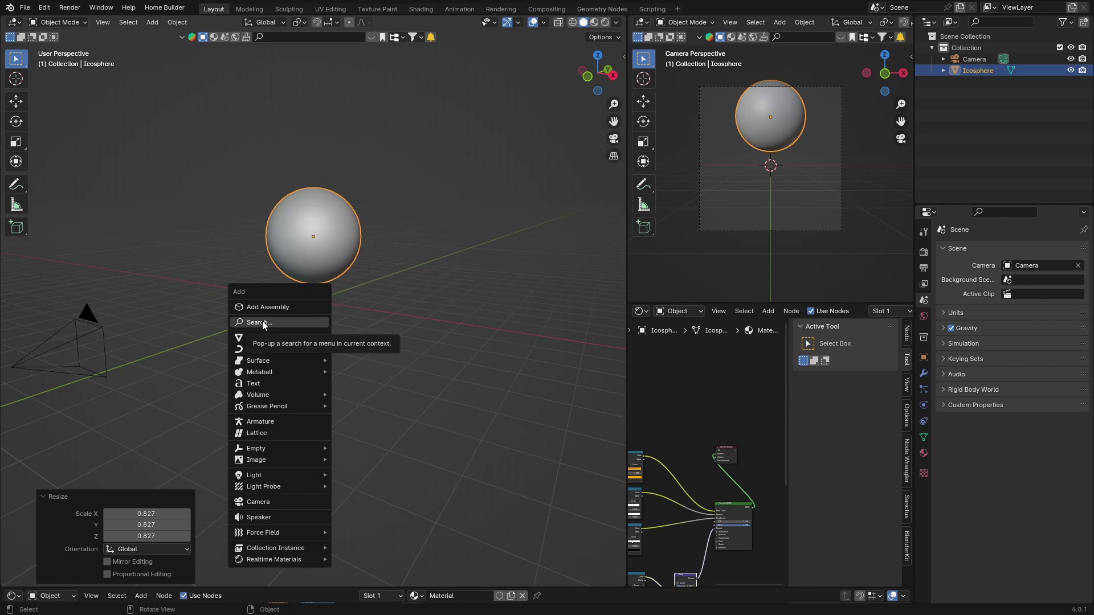
Step: Add a plane and enlarge it to 7.855 as a large floor under the sphere
mouse_move(262, 338)
left_click(361, 23)
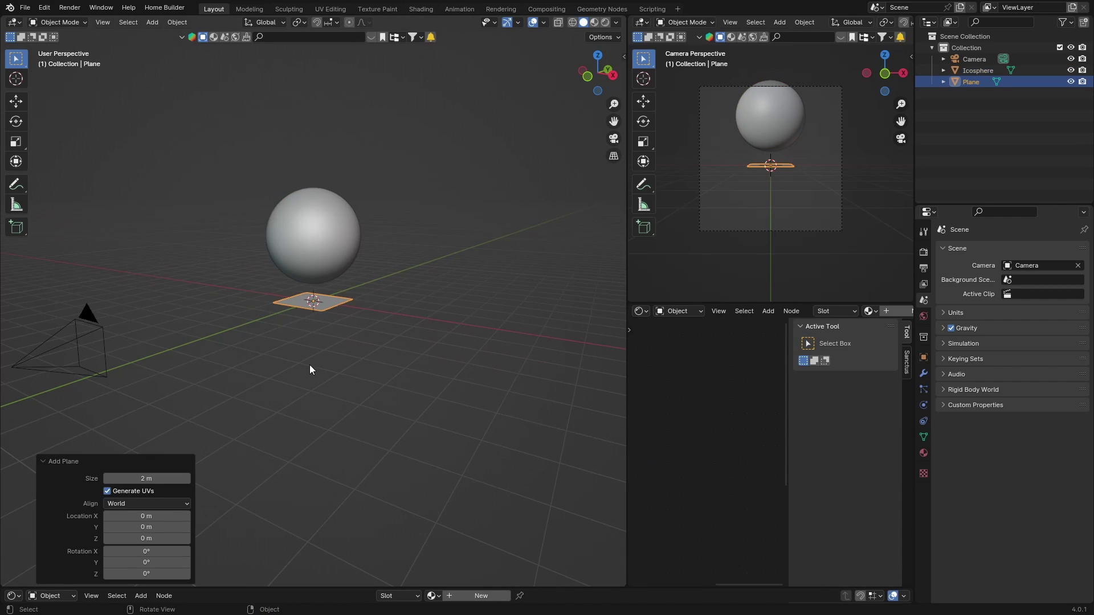
key("s")
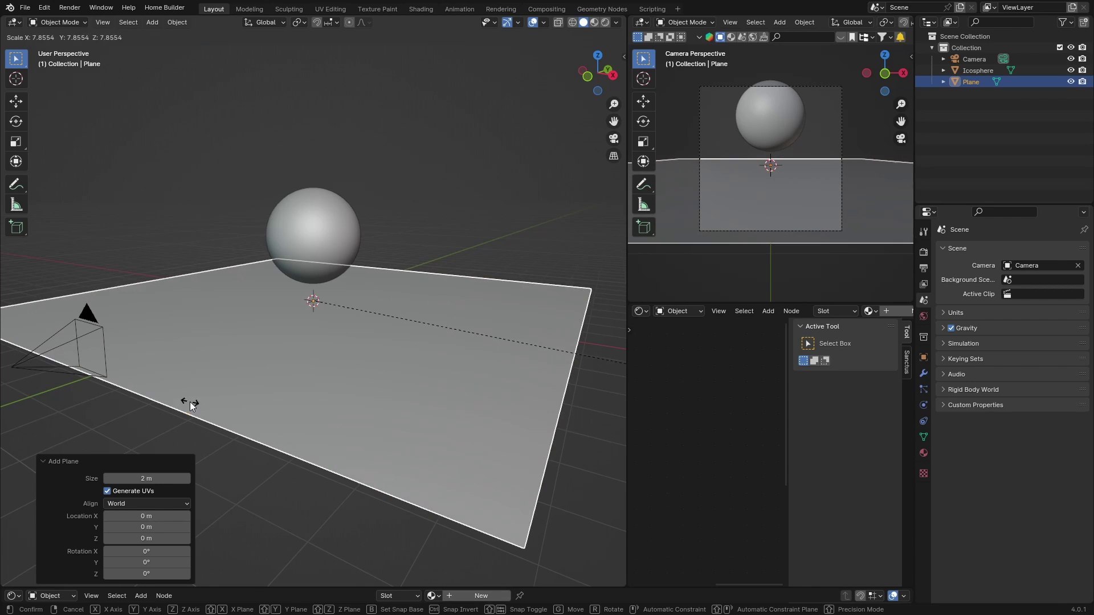
left_click(189, 399)
Step: Extrude the plane's far edge straight up 7.615 m into a backdrop wall
key("Tab")
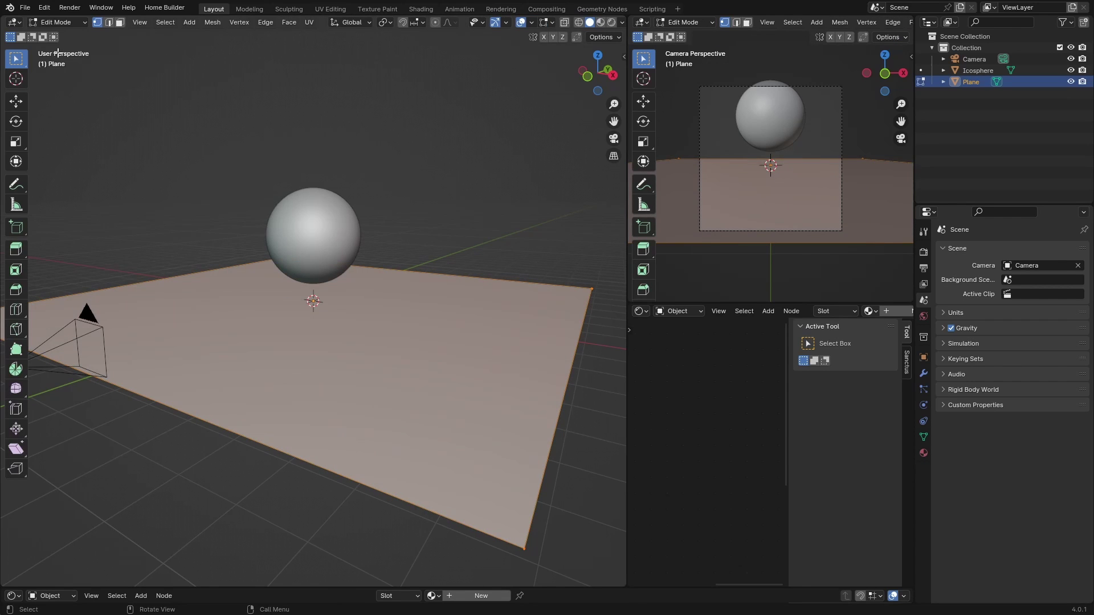
left_click(109, 23)
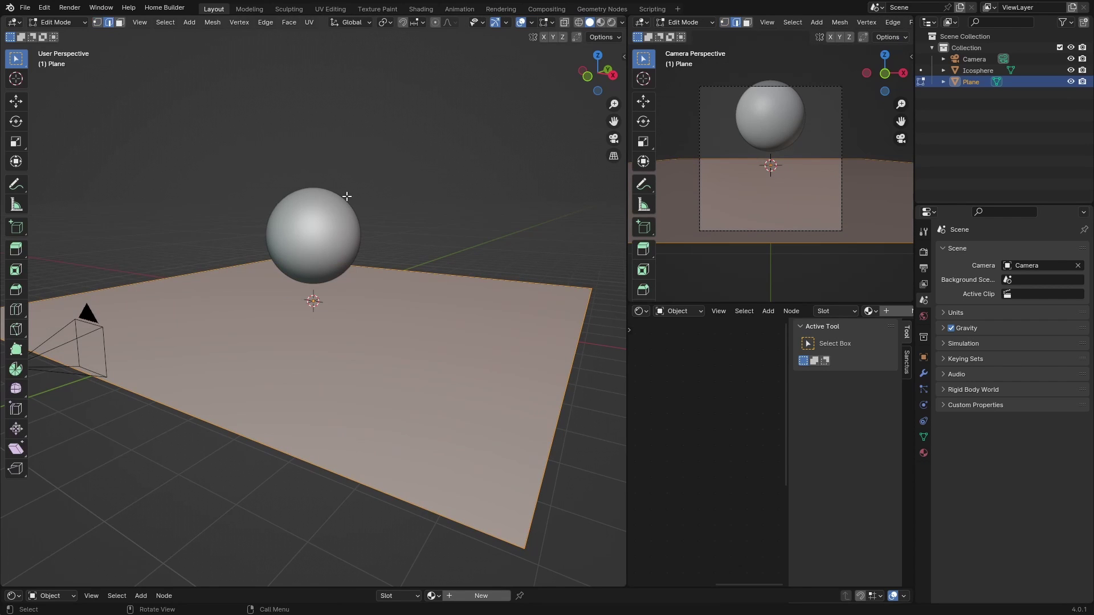
left_click(406, 269)
key("e")
key("z")
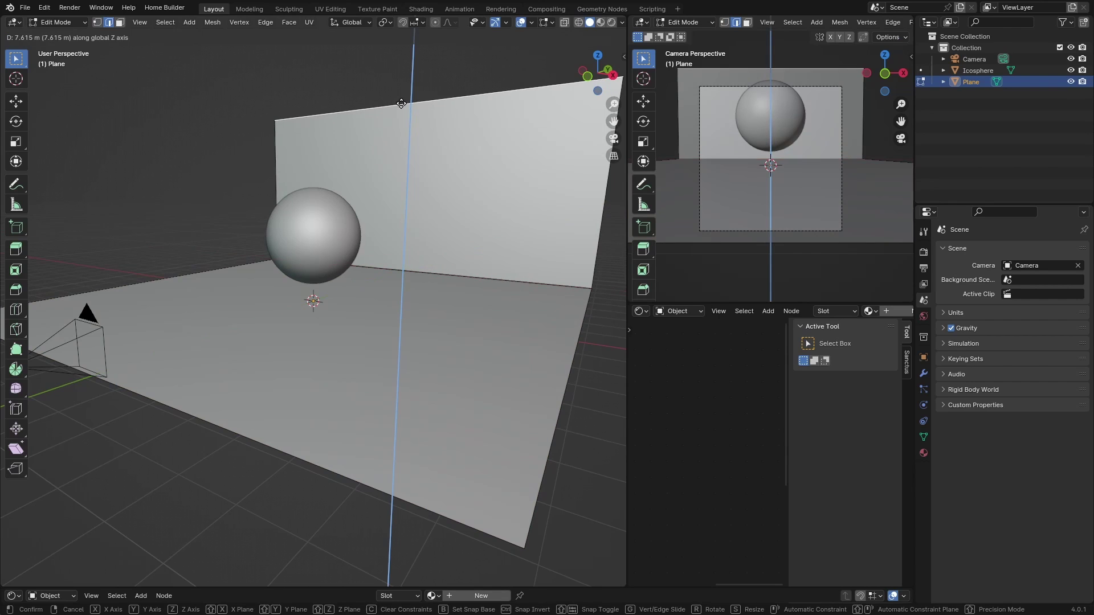
left_click(399, 102)
Step: Bevel the floor-wall corner with 8 segments, shade the backdrop smooth, and view through the camera
left_click(442, 273)
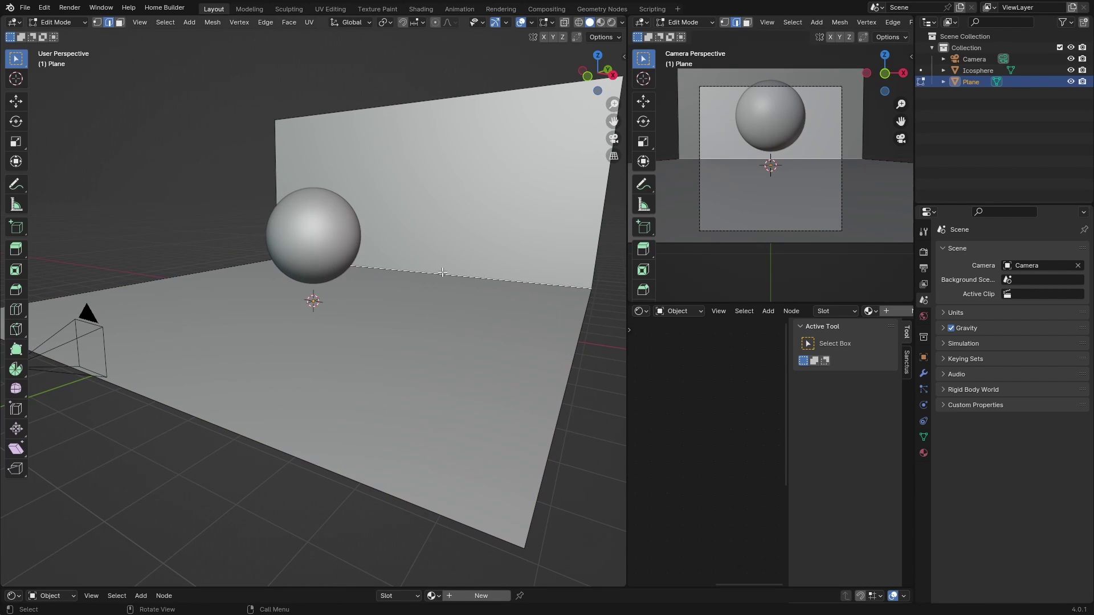
key("ctrl+b")
scroll(440, 341, "up", 7)
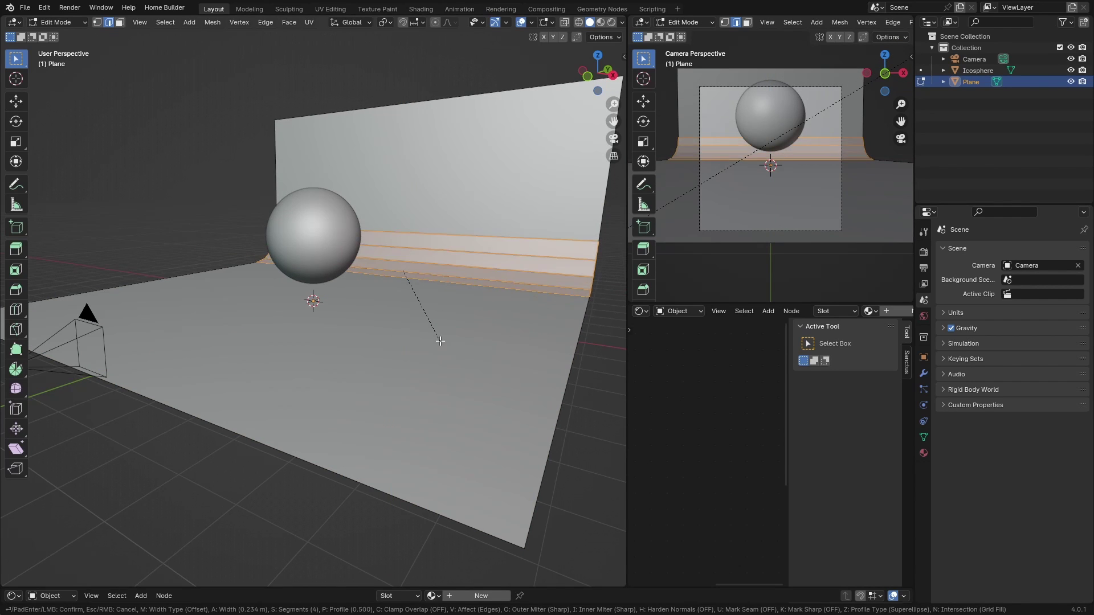
left_click(440, 341)
key("Tab")
right_click(433, 337)
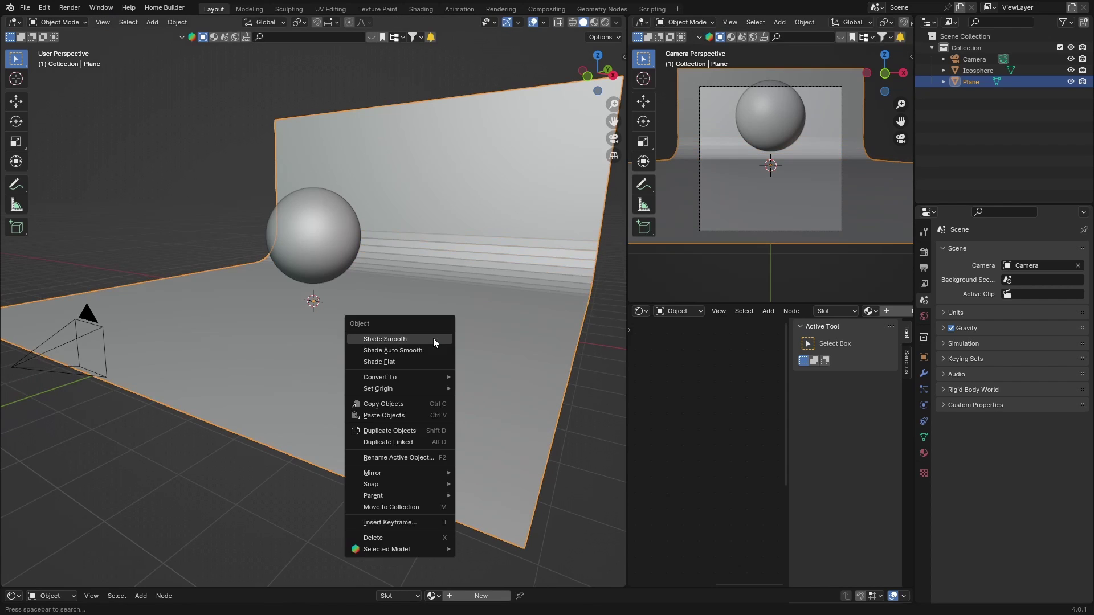
left_click(433, 337)
left_click(614, 138)
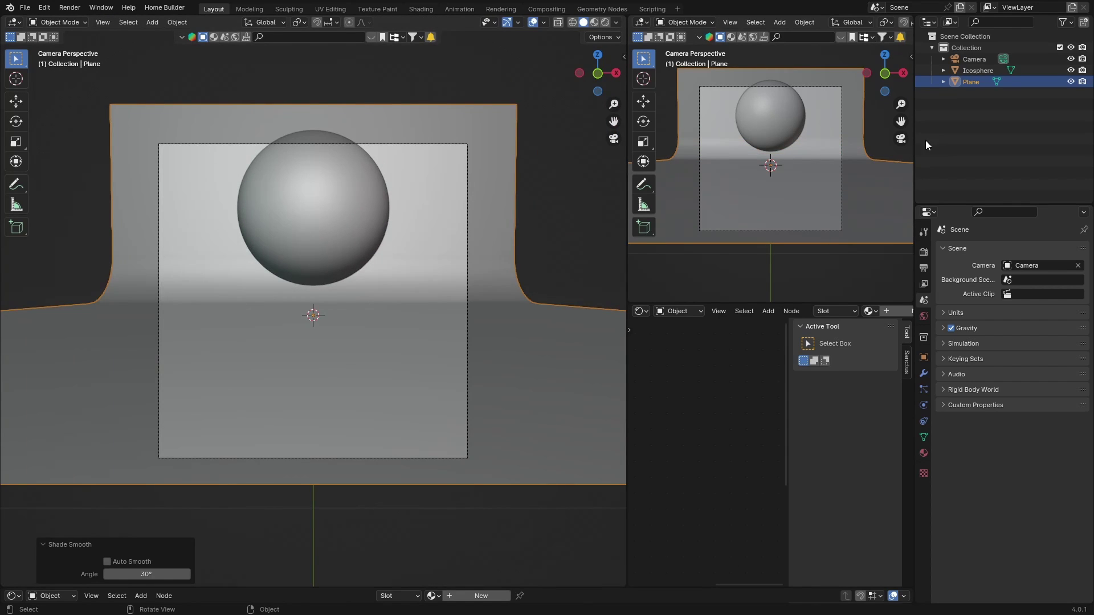
Step: Set the render resolution to 1920×1080 and raise the camera's lens Shift Y
left_click(974, 60)
left_click(924, 268)
left_click(1021, 265)
key("BackSpace")
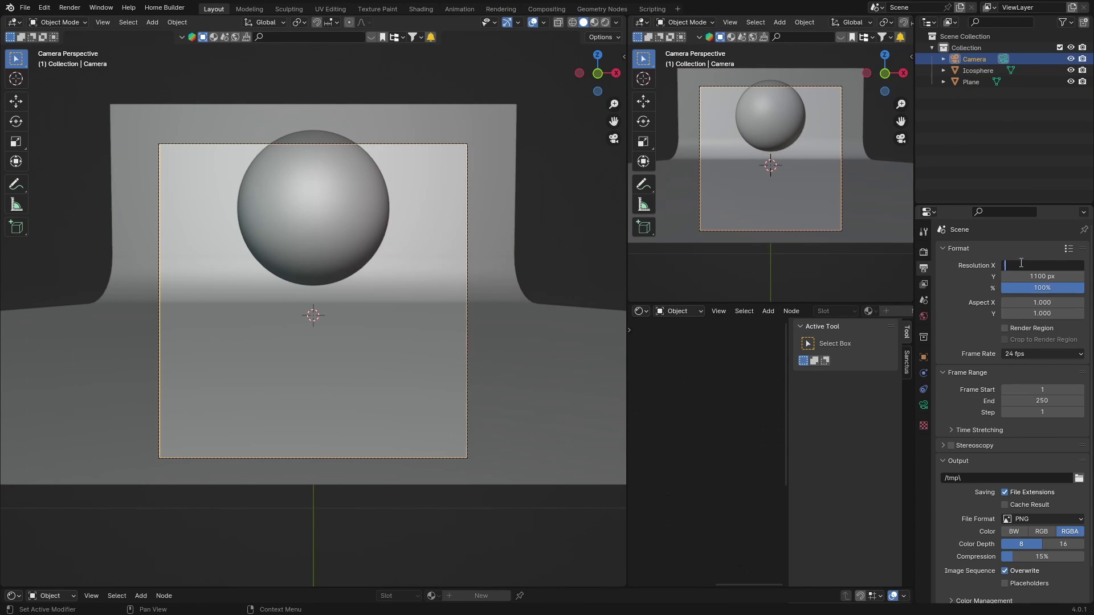
type("1920")
key("Return")
left_click(1050, 277)
key("BackSpace")
type("1")
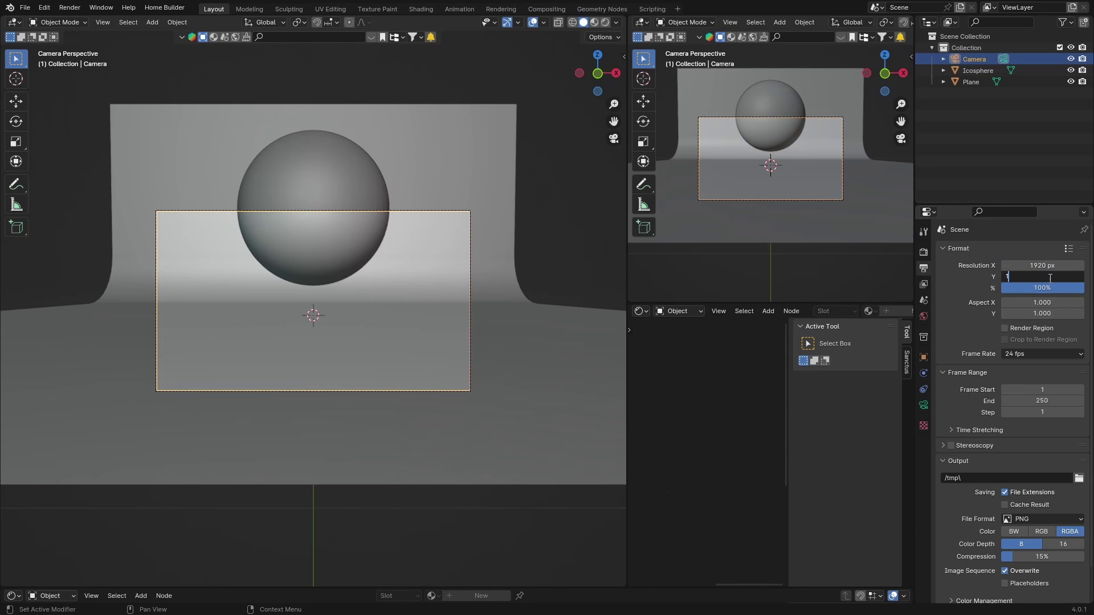
type("080")
key("Return")
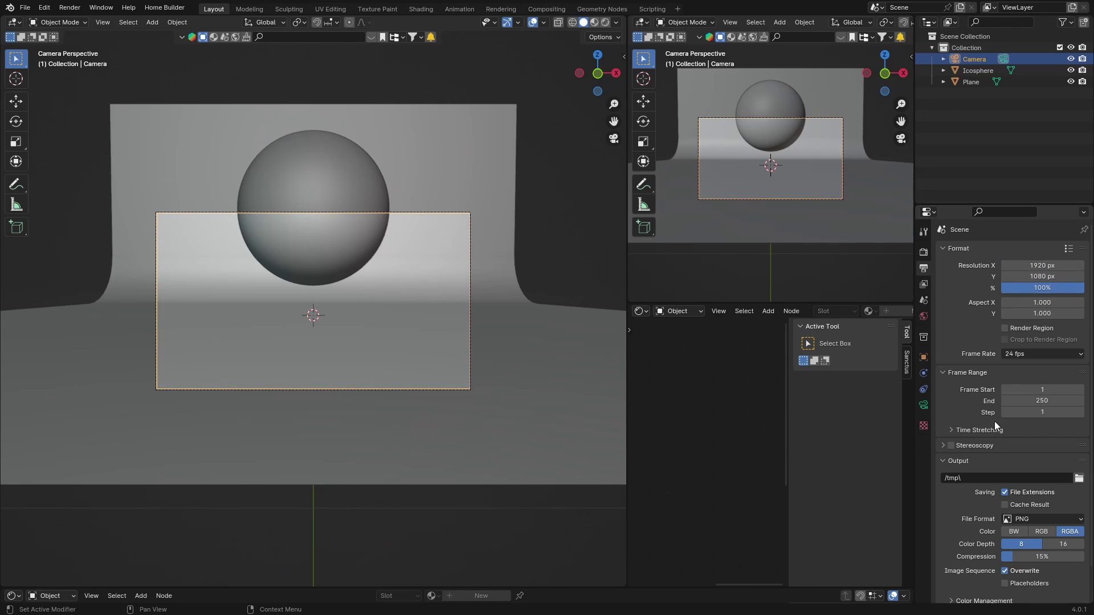
left_click(923, 404)
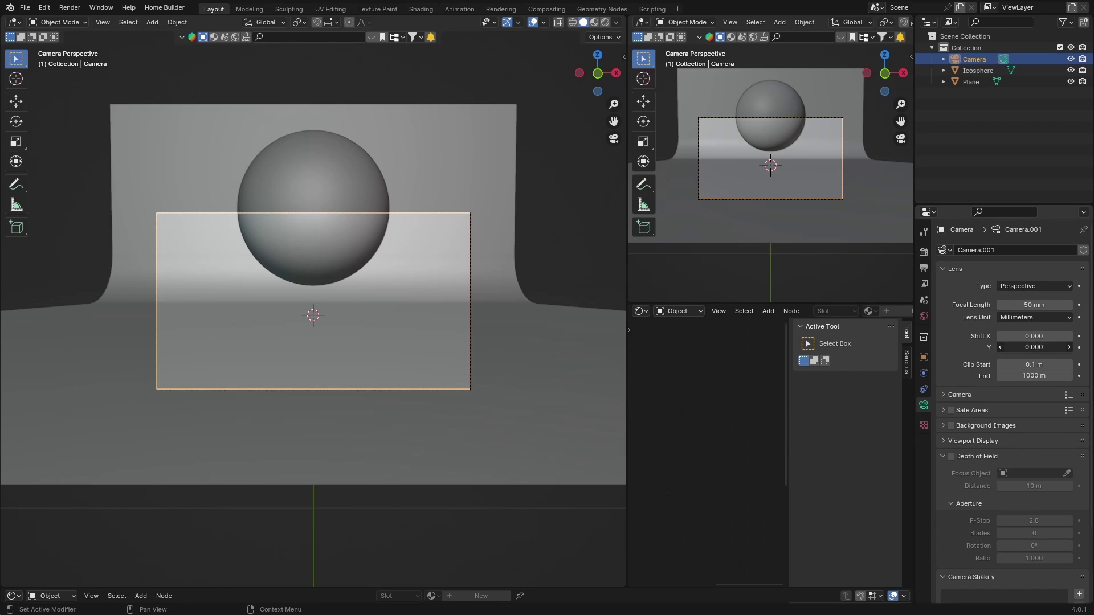
left_click_drag(1034, 347, 1069, 347)
Step: Reposition the icosphere slightly and shrink it to 0.789
left_click(293, 226)
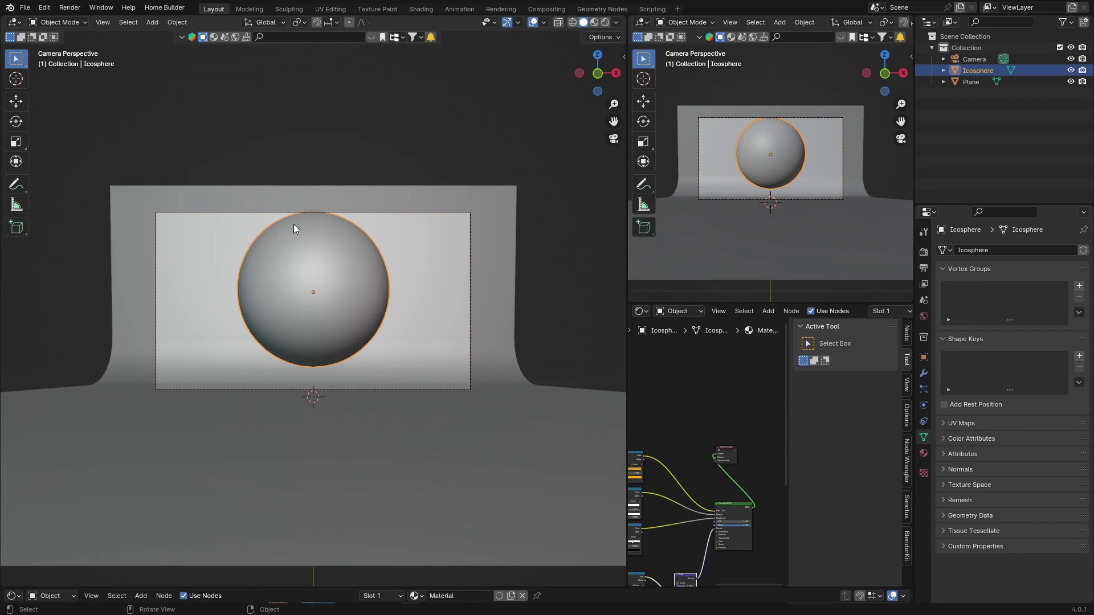
key("g")
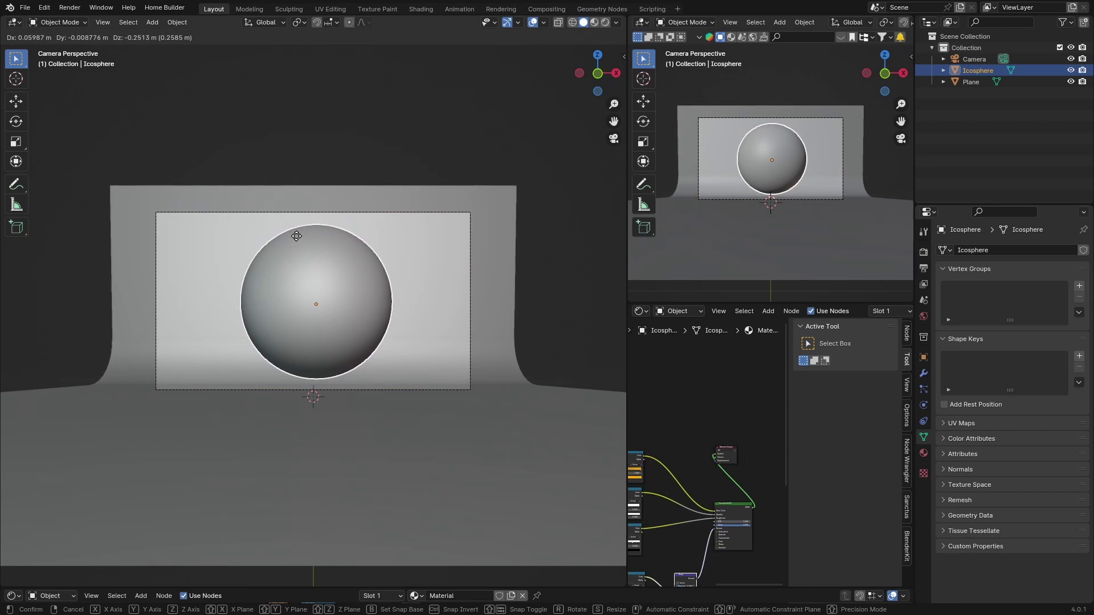
left_click(294, 231)
key("s")
left_click(301, 251)
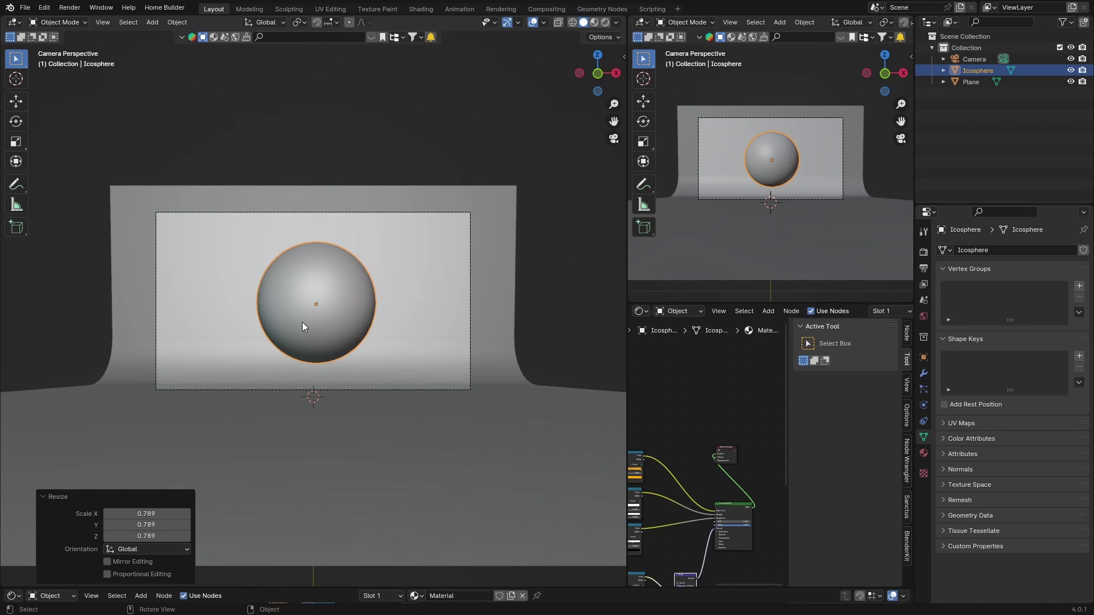
Step: Lengthen the camera's focal length to 55 mm
scroll(302, 323, "up", 1)
scroll(302, 321, "up", 1)
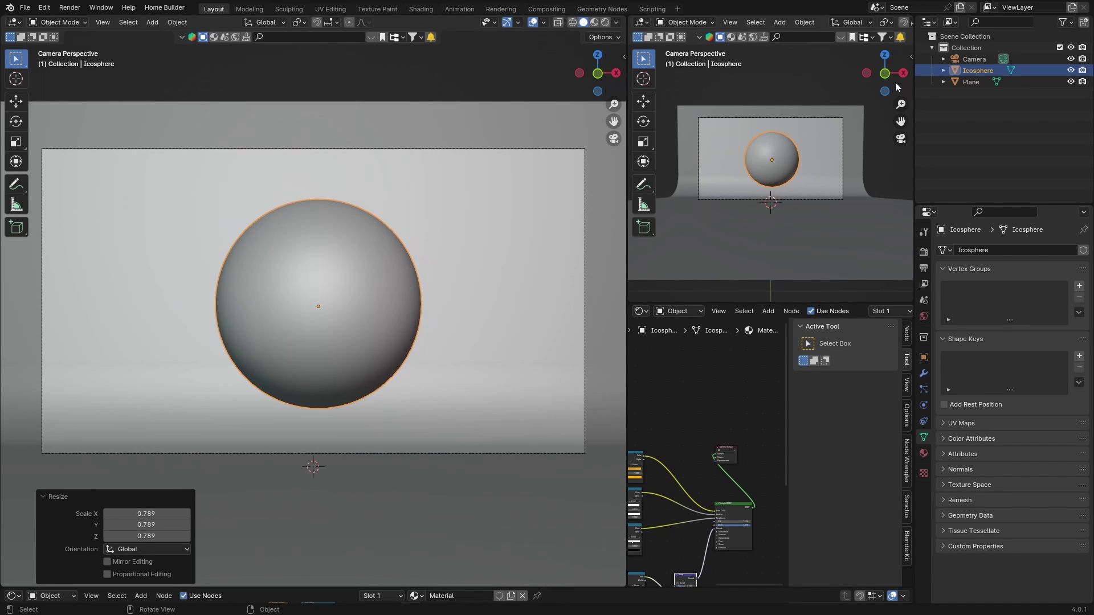
left_click(974, 59)
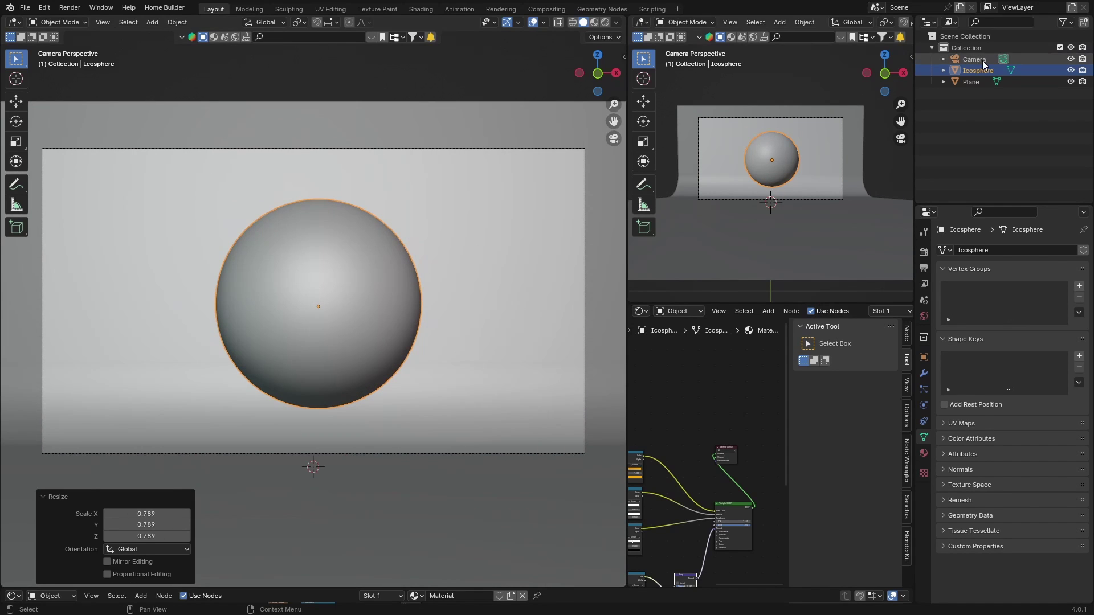
left_click_drag(1033, 305, 1051, 304)
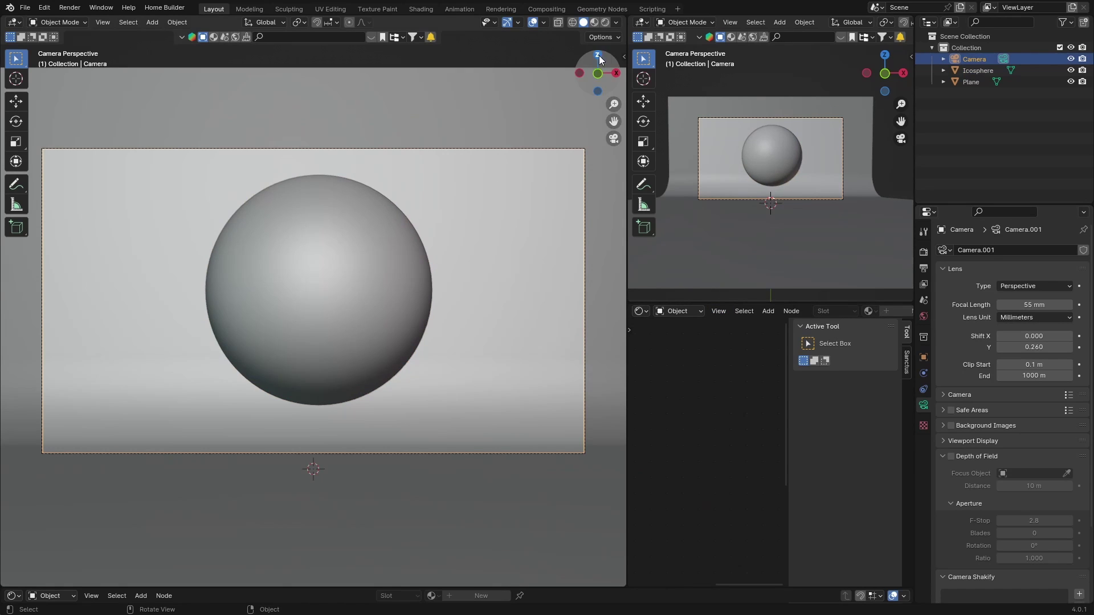
Step: Show the camera view in Rendered shading and apply the abandoned_church HDRI from the Asset Browser
left_click(605, 24)
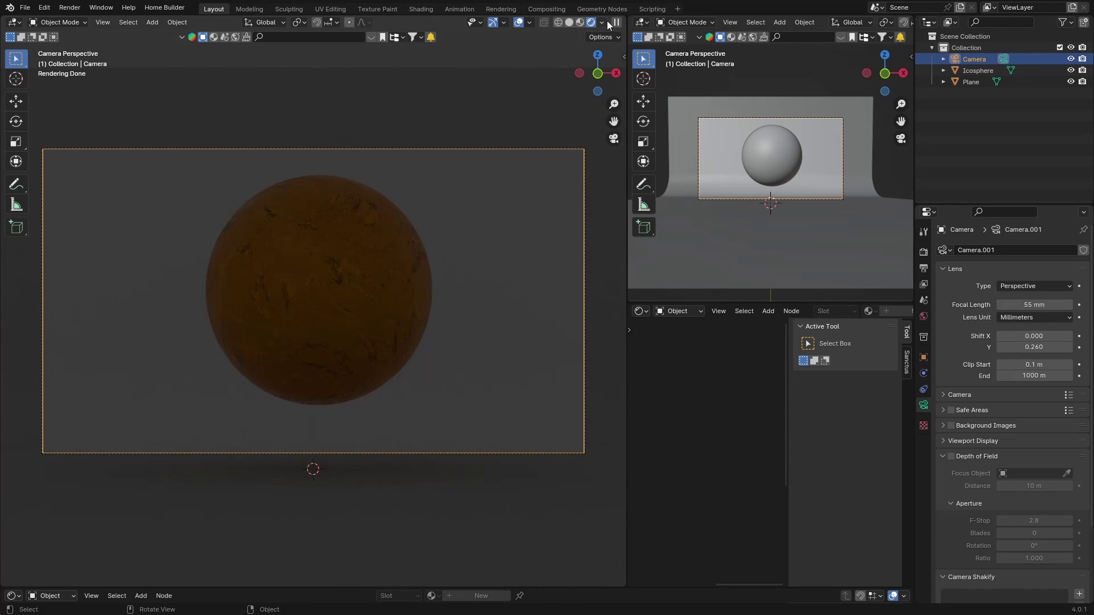
left_click(604, 22)
left_click(12, 596)
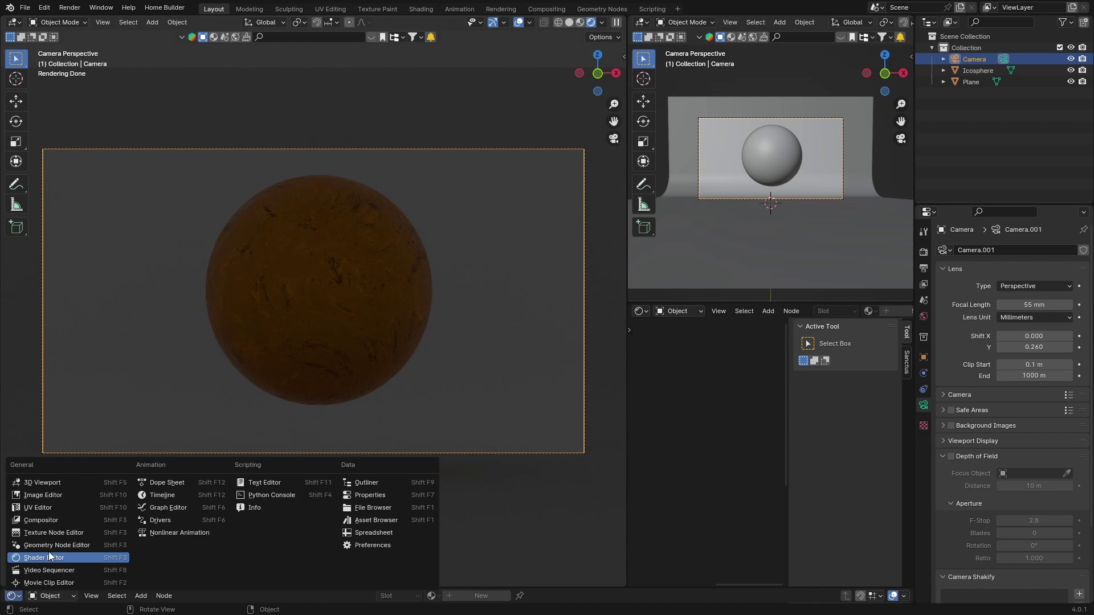
left_click(372, 518)
left_click_drag(350, 594, 349, 415)
left_click(230, 461)
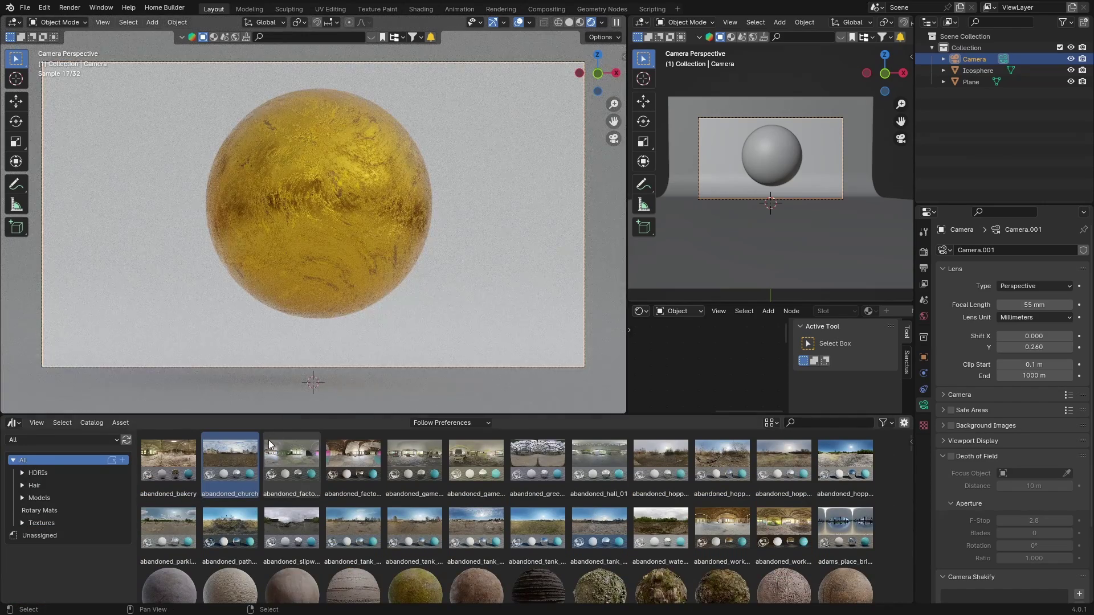
Step: Shrink the asset browser, select the backdrop plane, and open the 3D view sidebar
left_click_drag(279, 415, 280, 585)
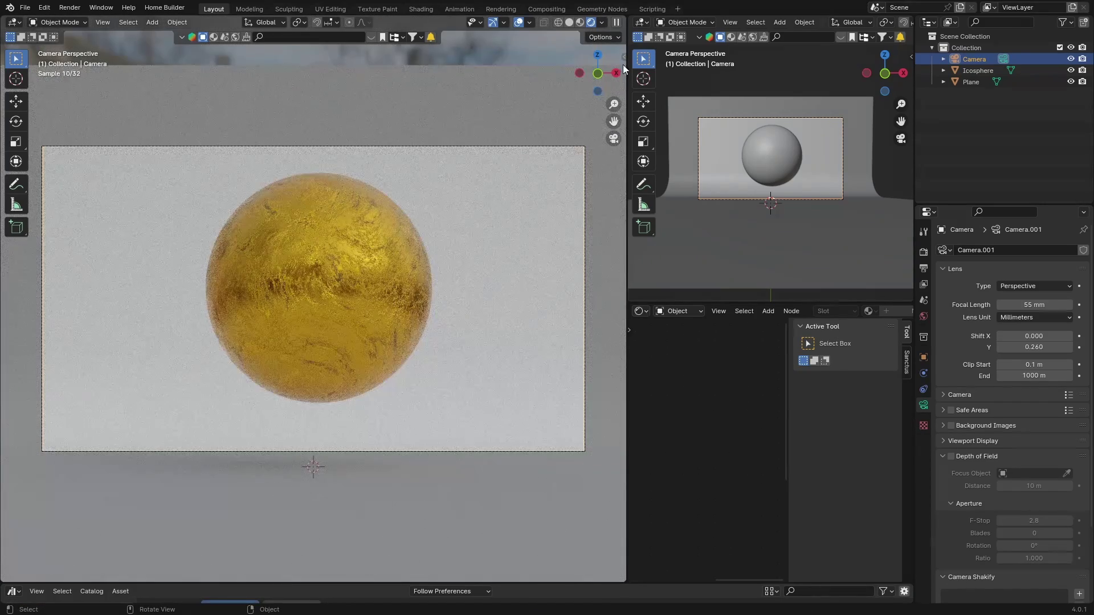
left_click(460, 104)
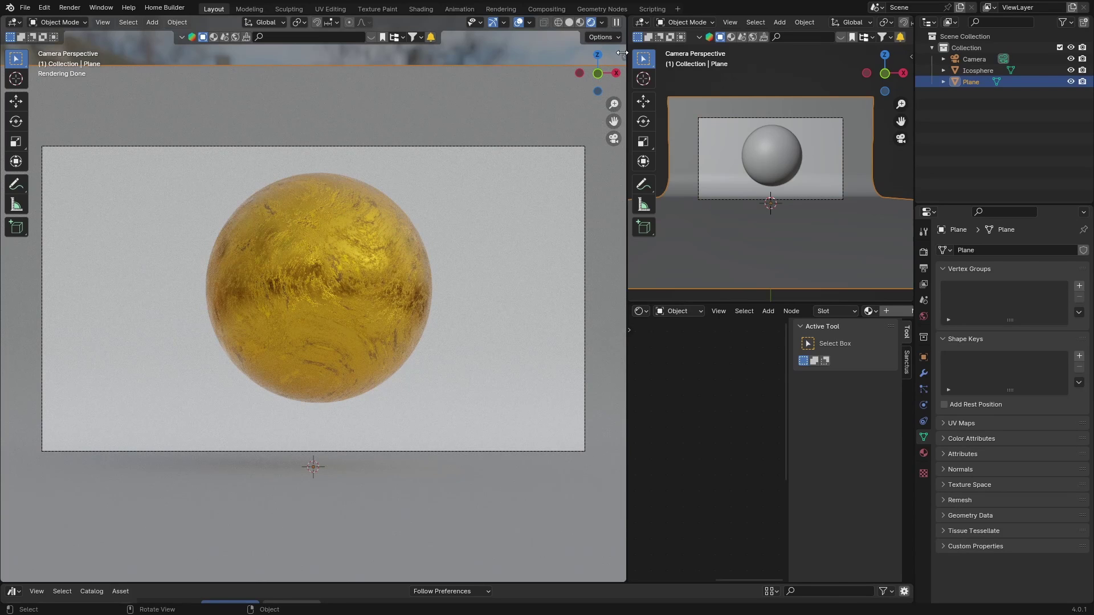
left_click(622, 53)
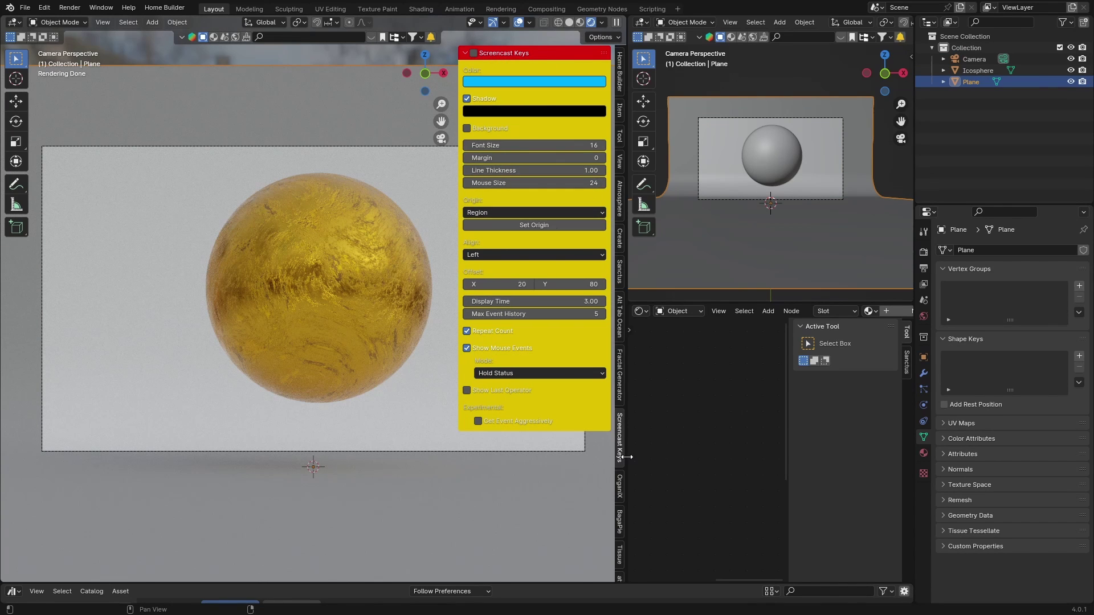
Step: Apply the Basic Specks material from the Realtime Materials Basics category to the backdrop plane
scroll(621, 470, "down", 10)
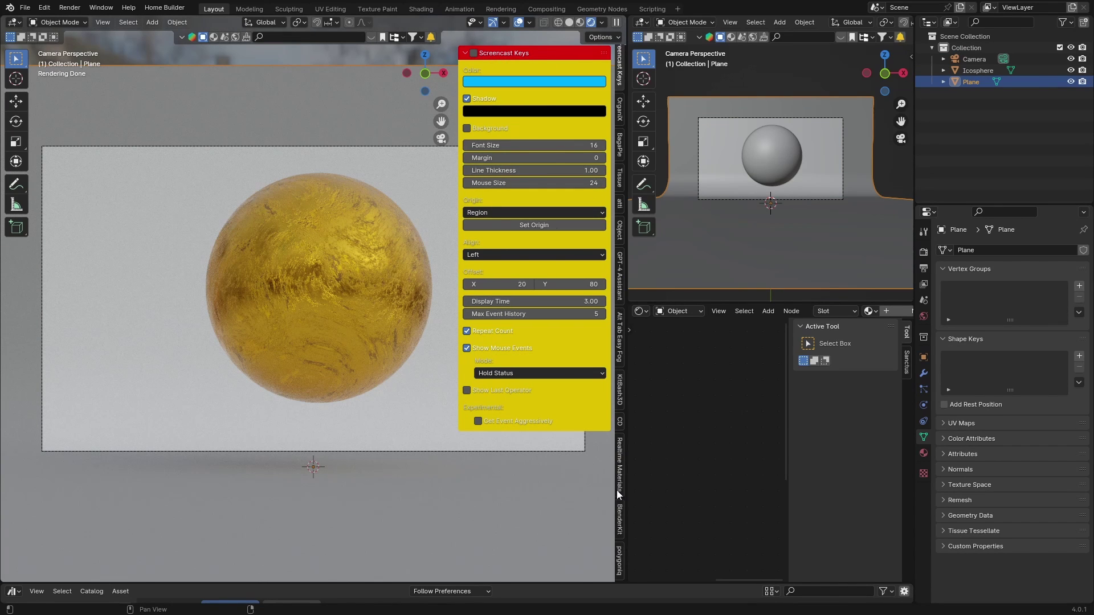
left_click(619, 467)
left_click(488, 72)
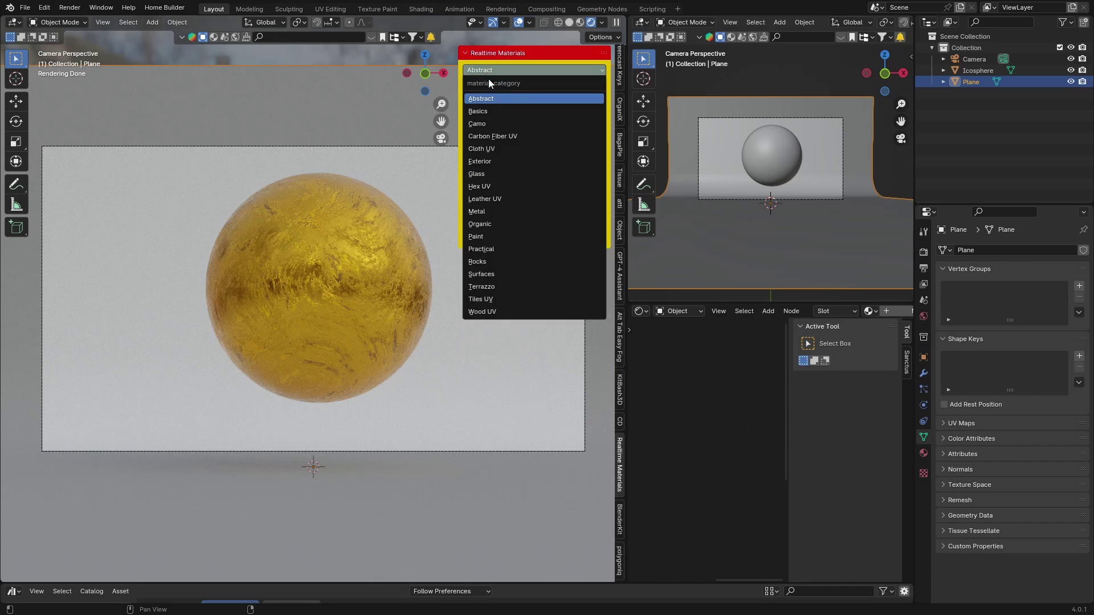
left_click(488, 109)
left_click(526, 149)
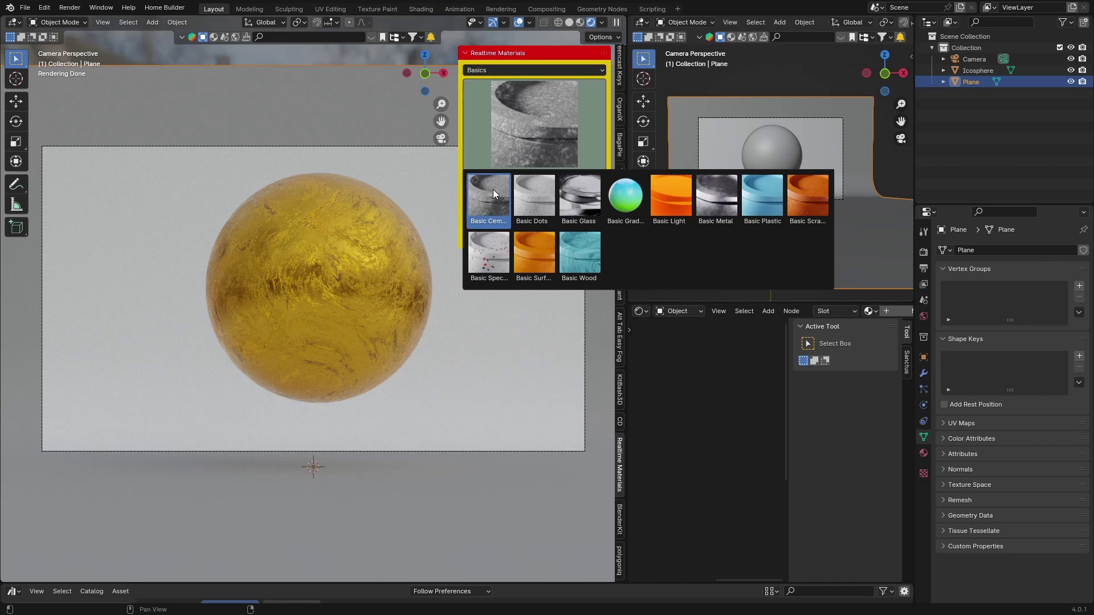
left_click(501, 173)
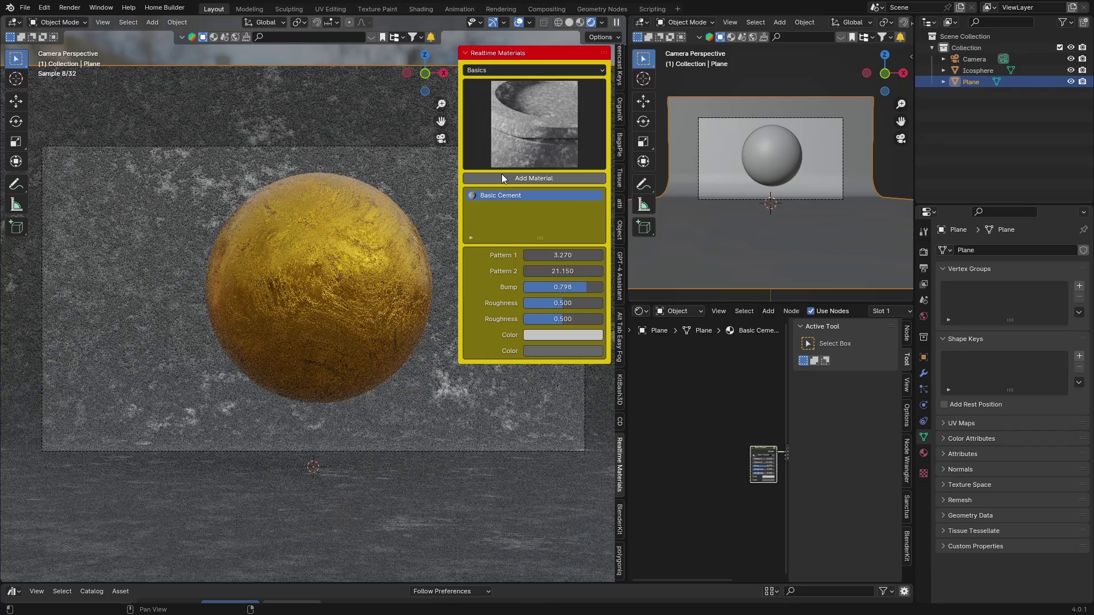
left_click(515, 123)
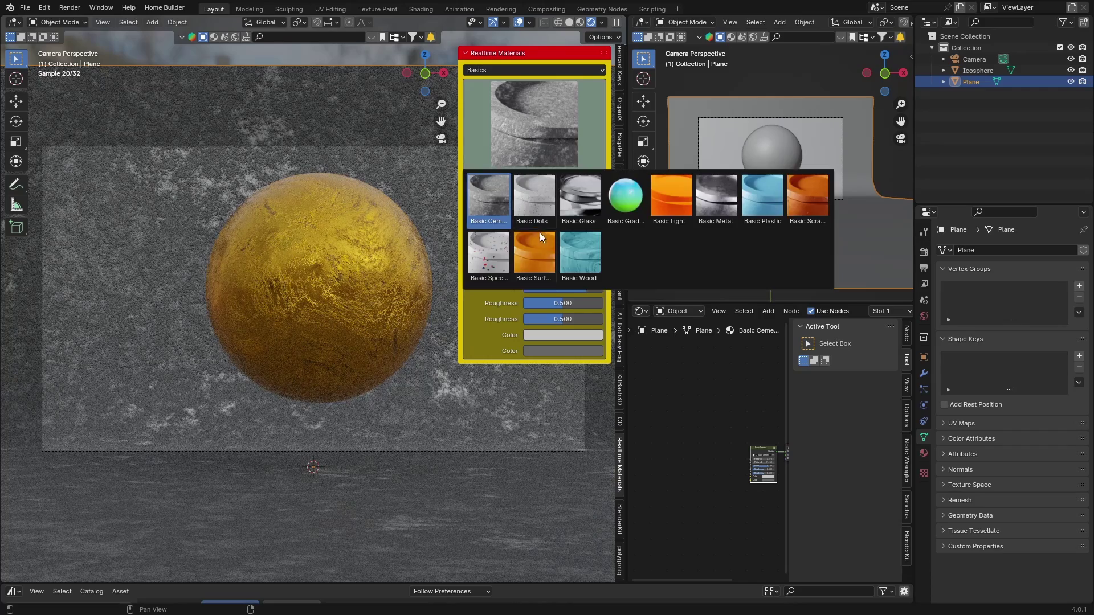
left_click(524, 252)
left_click(516, 176)
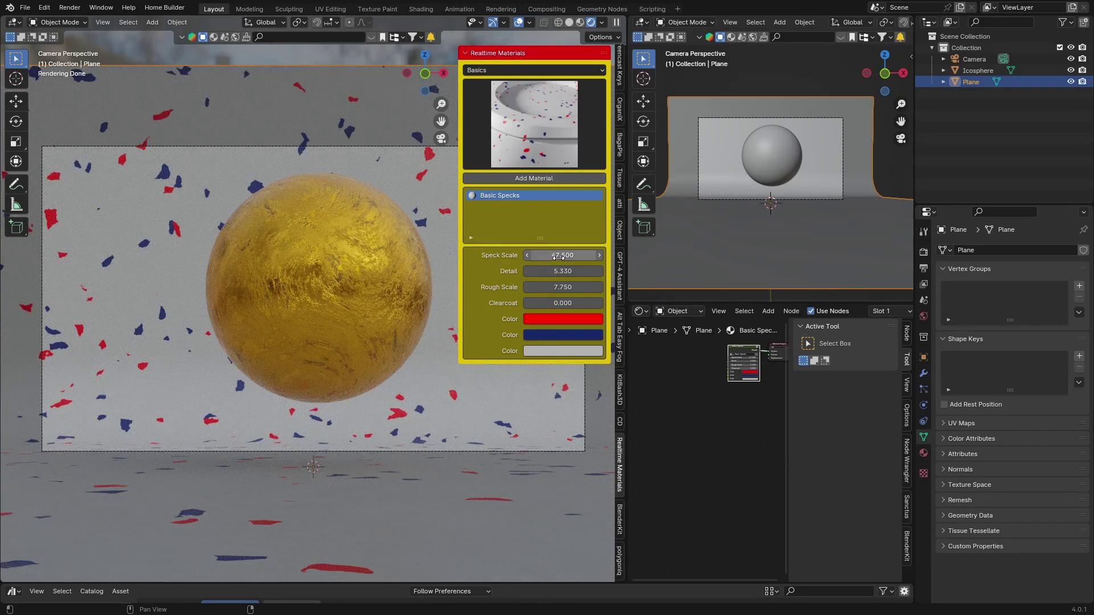
Step: Set Speck Scale to 71.6 and Rough Scale to 1.450, then hide the sidebar
mouse_move(569, 255)
left_mouse_down()
mouse_move(547, 255)
mouse_move(578, 255)
left_mouse_up()
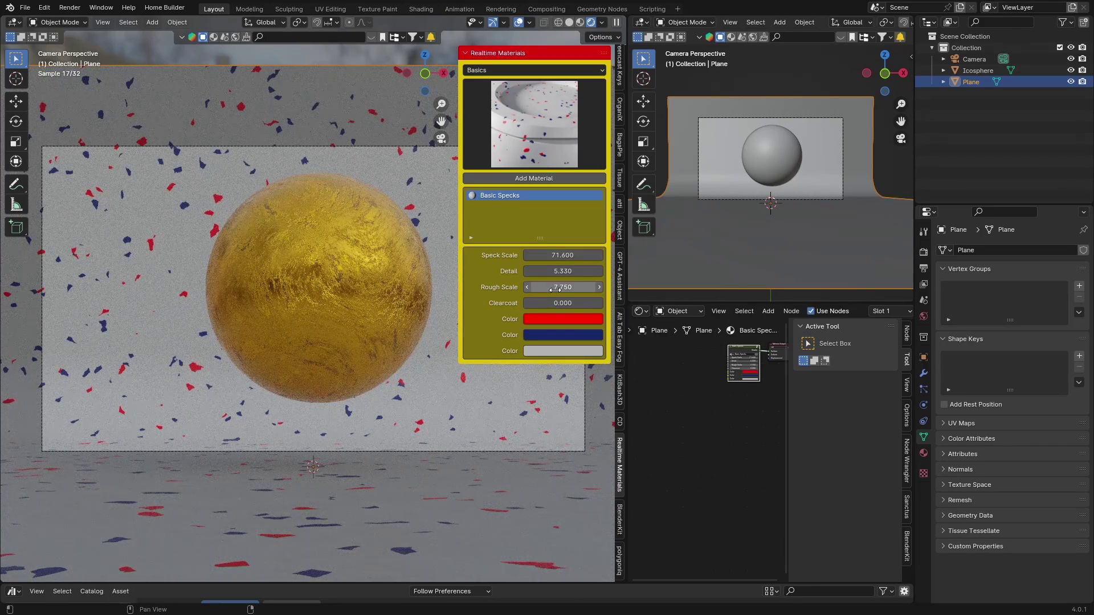
left_click_drag(562, 287, 615, 271)
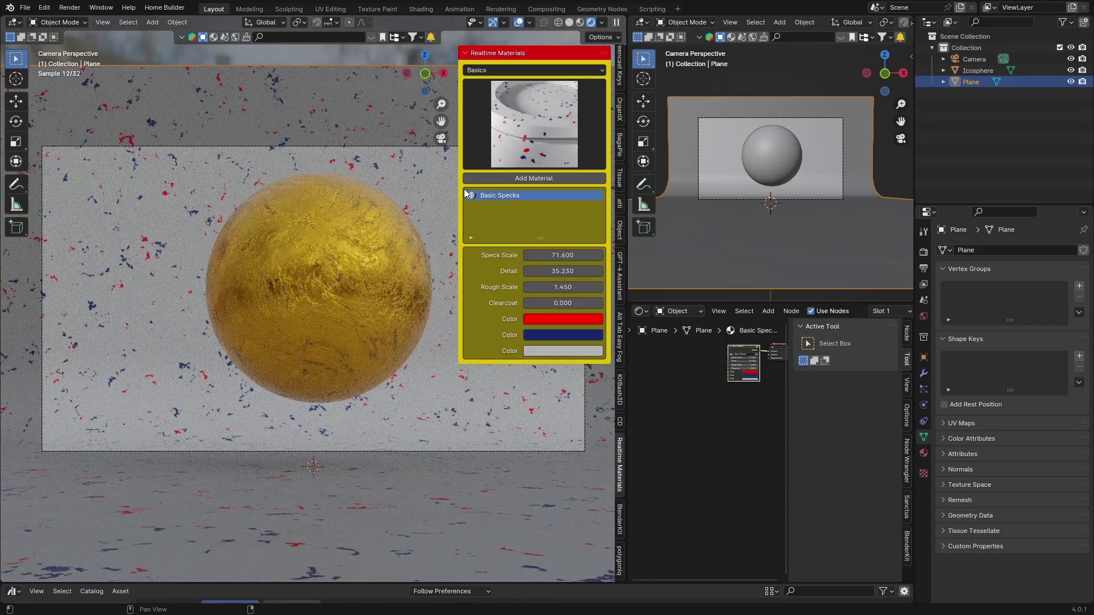
left_click_drag(459, 188, 557, 209)
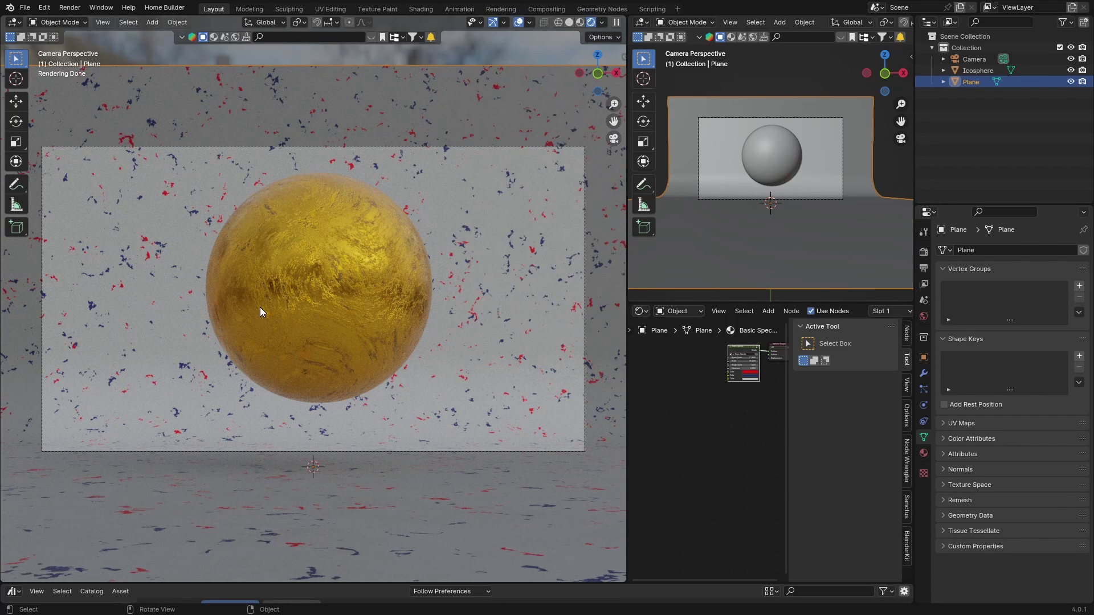
Step: Give the camera a 63 mm focal length and lens Shift Y of 0.300
left_click(973, 59)
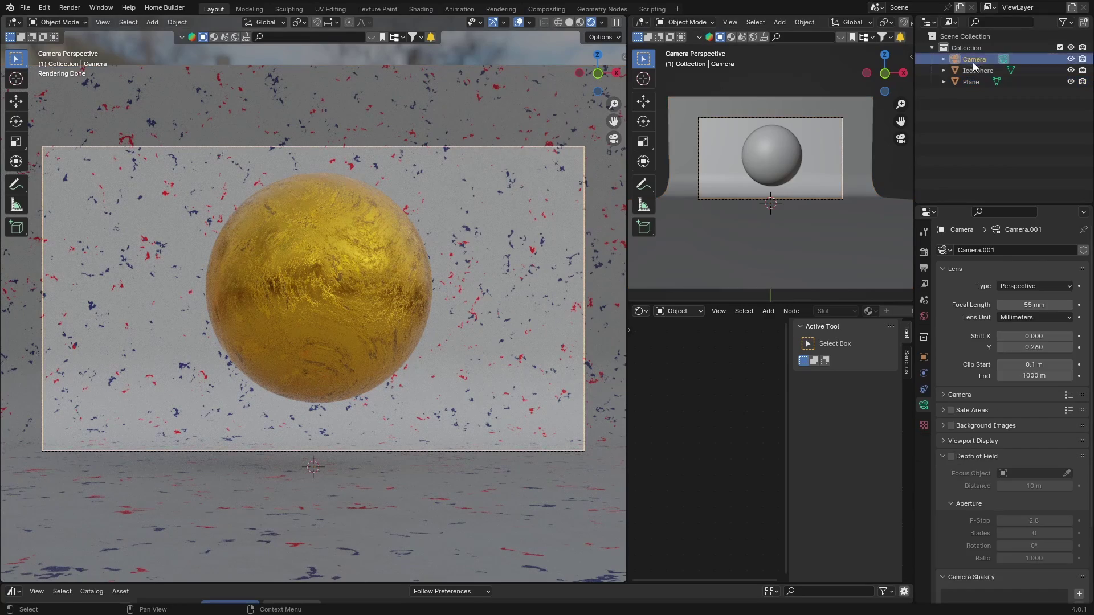
left_click_drag(1053, 305, 1032, 305)
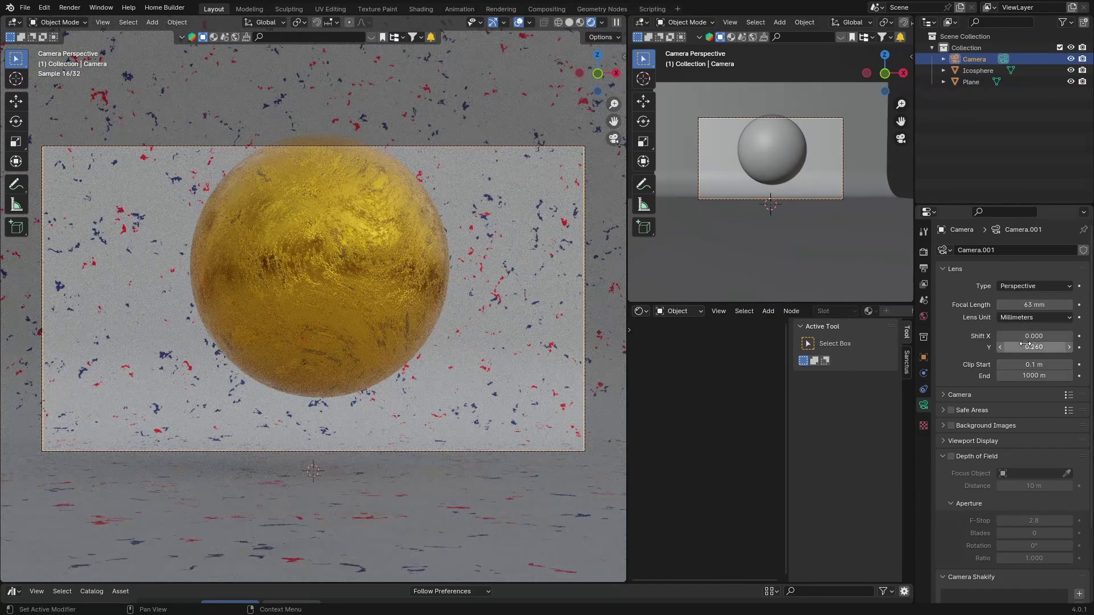
left_click_drag(1034, 347, 1045, 347)
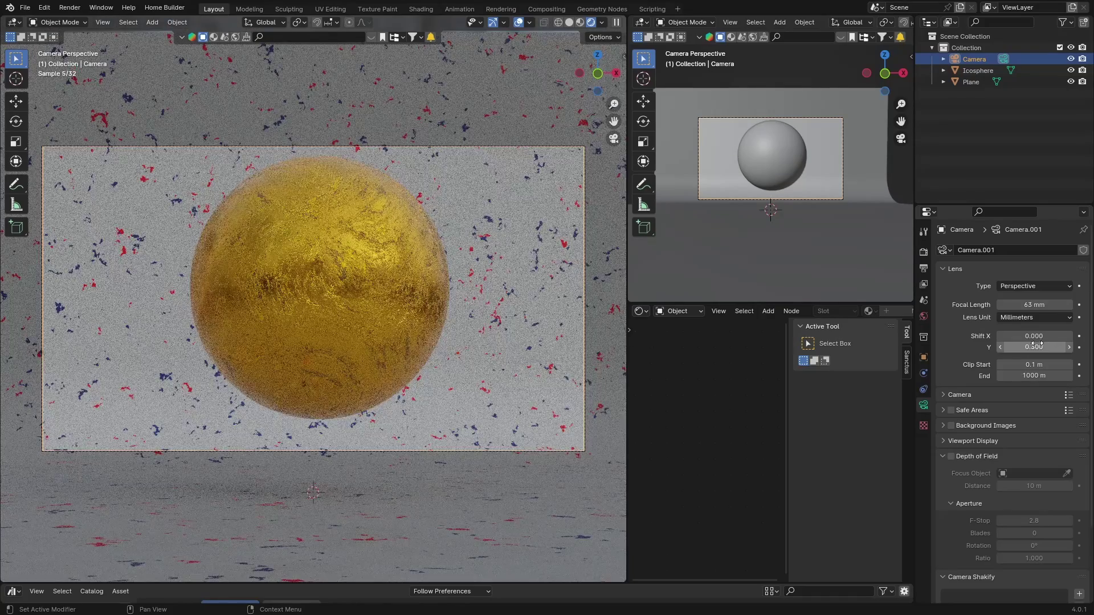
Step: Adjust the lens Shift X, settling on 0.010
left_click(1067, 337)
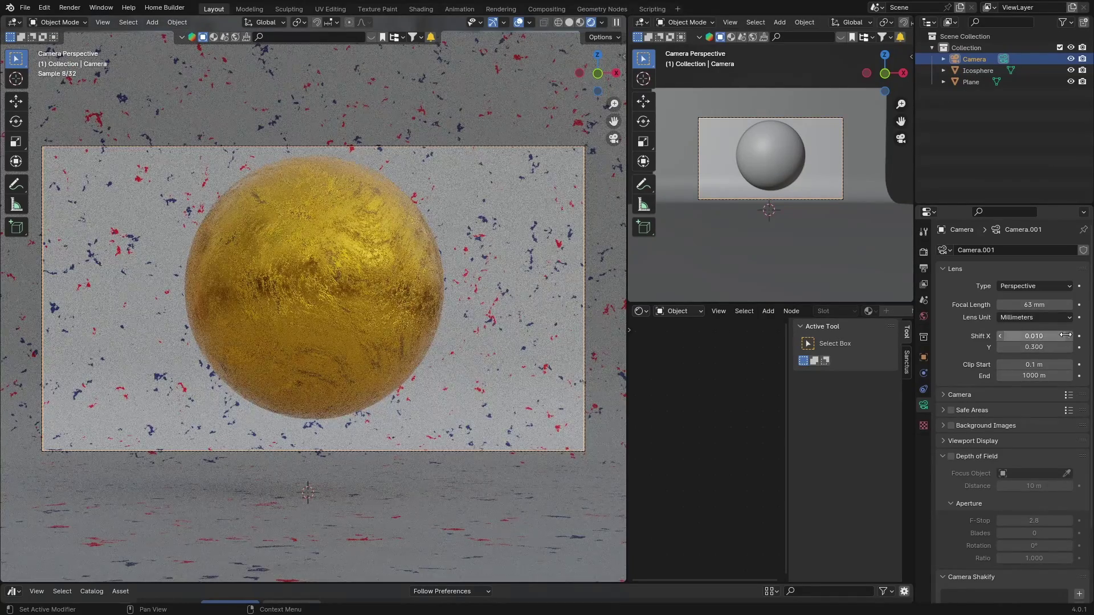
double_click(1067, 336)
left_click(1036, 340)
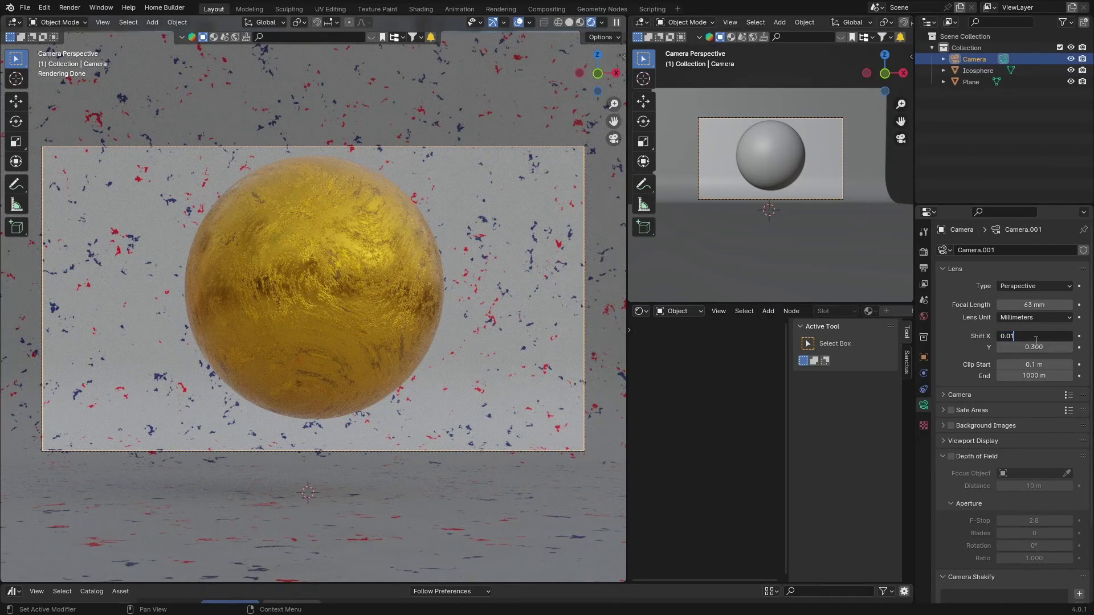
key("Return")
left_click(1067, 335)
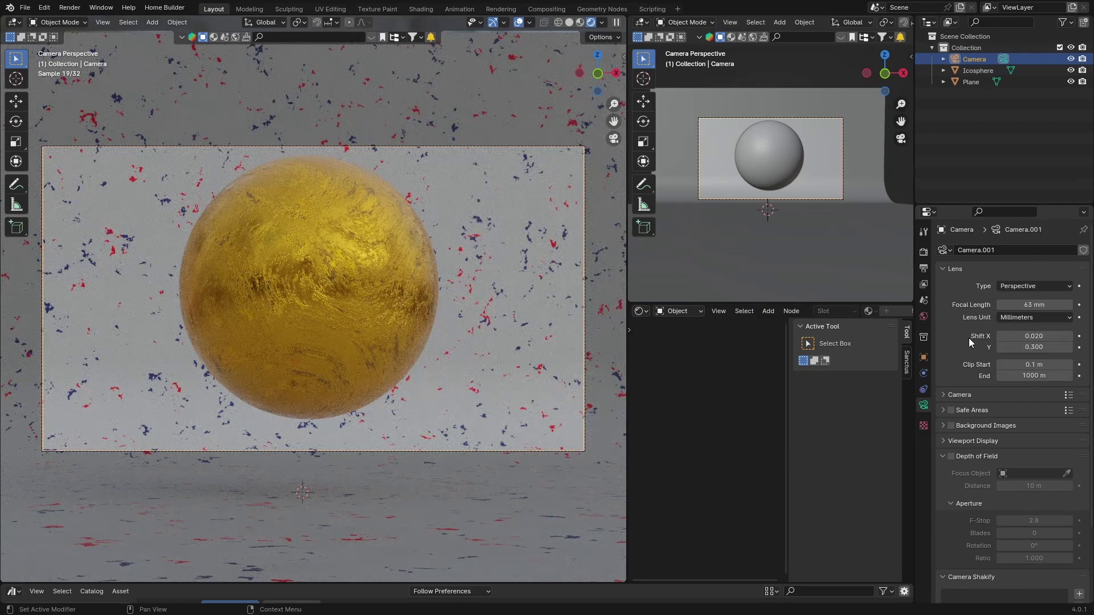
left_click(1000, 336)
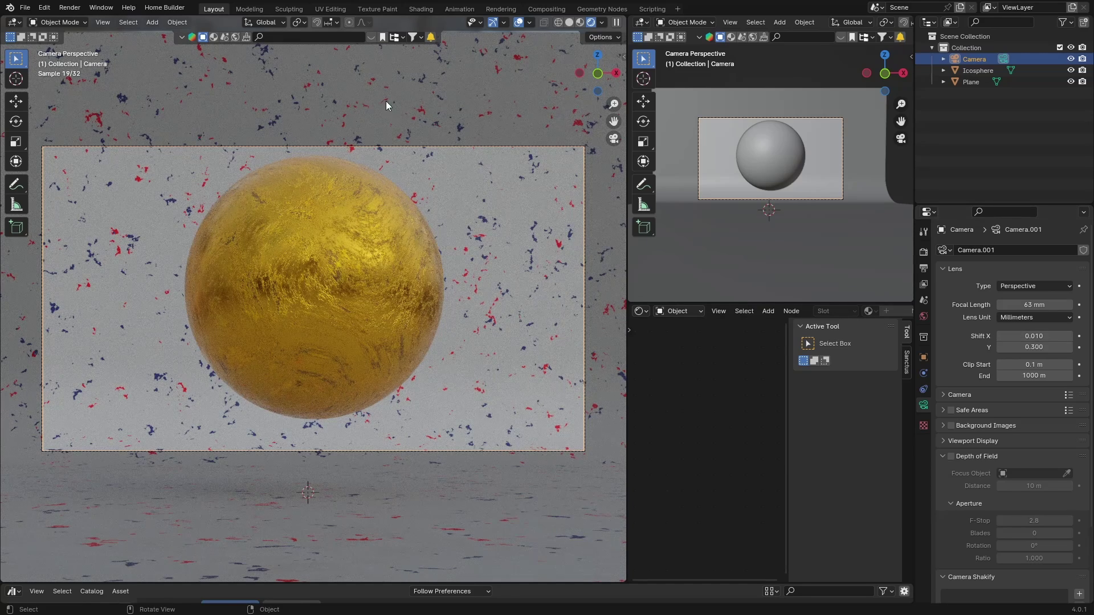
Step: Set the Cycles render Max Samples to 300 in Render Properties
left_click(923, 252)
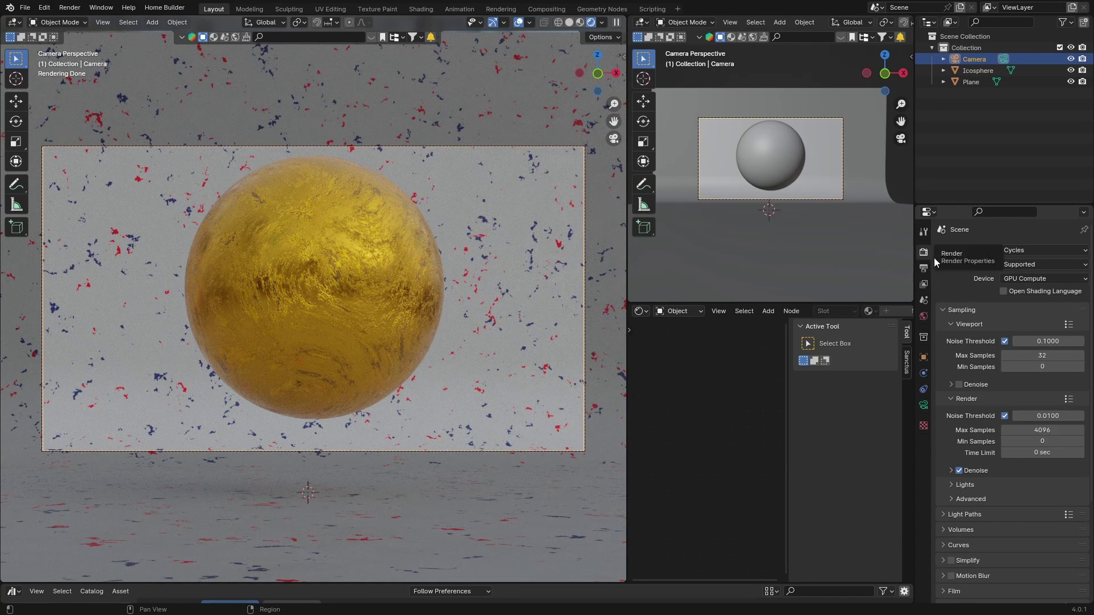
left_click(1017, 429)
key("BackSpace")
type("300")
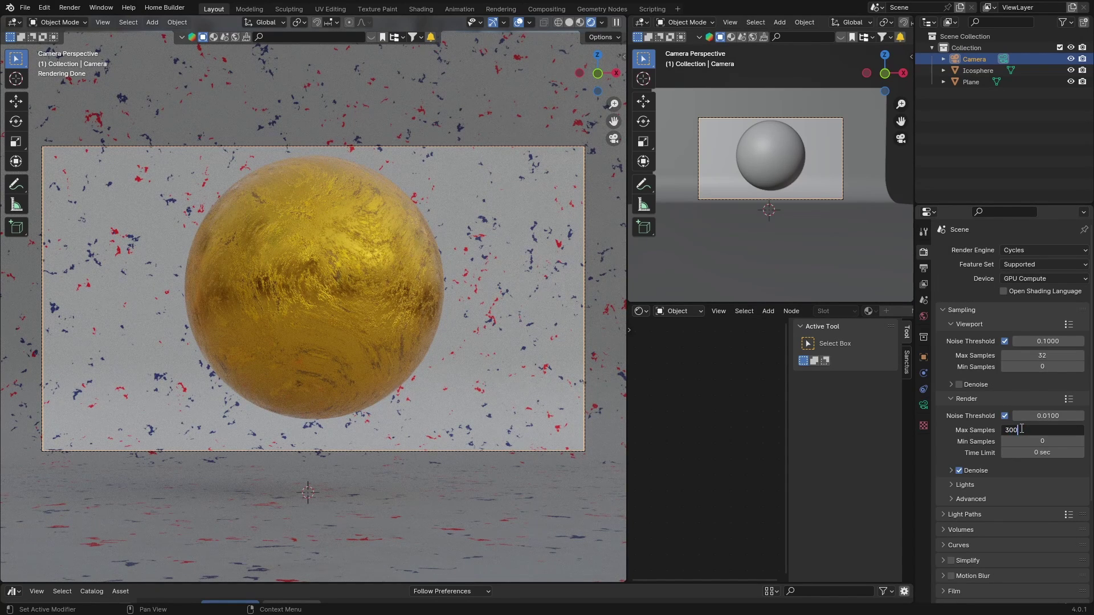
key("Return")
Step: Set the Tile Size under Performance > Memory to 256
scroll(1019, 428, "down", 5)
left_click(944, 492)
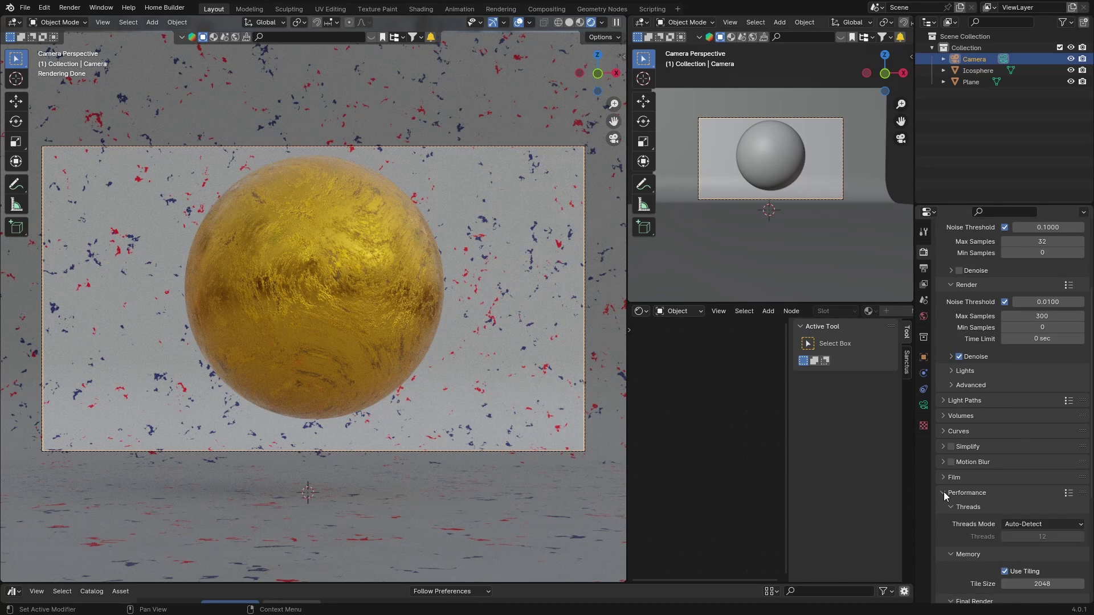
scroll(968, 492, "down", 4)
left_click(1022, 493)
key("BackSpace")
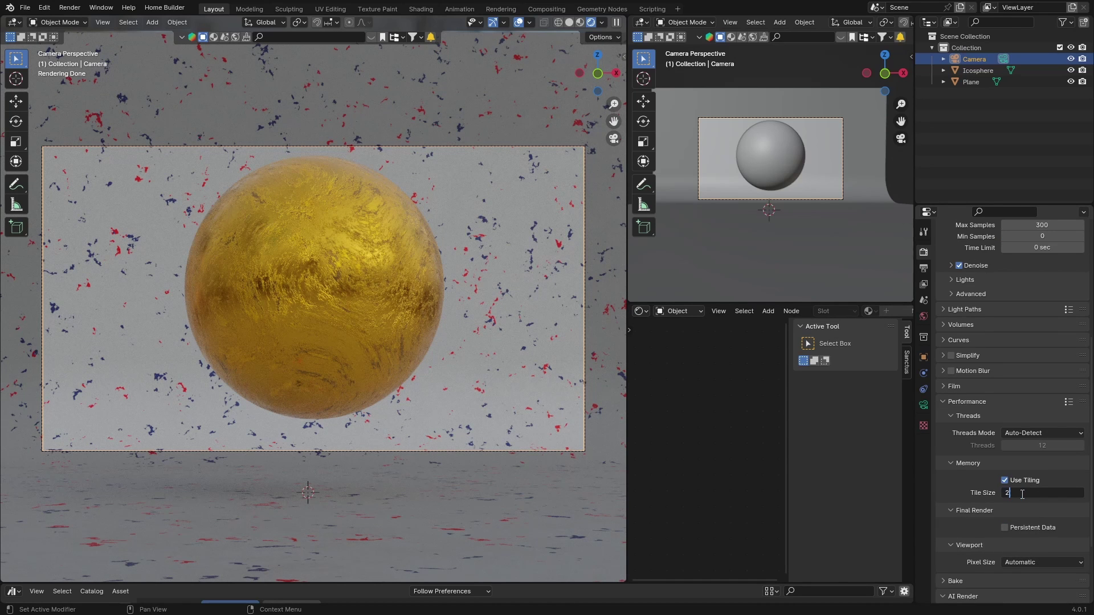
type("256")
key("Return")
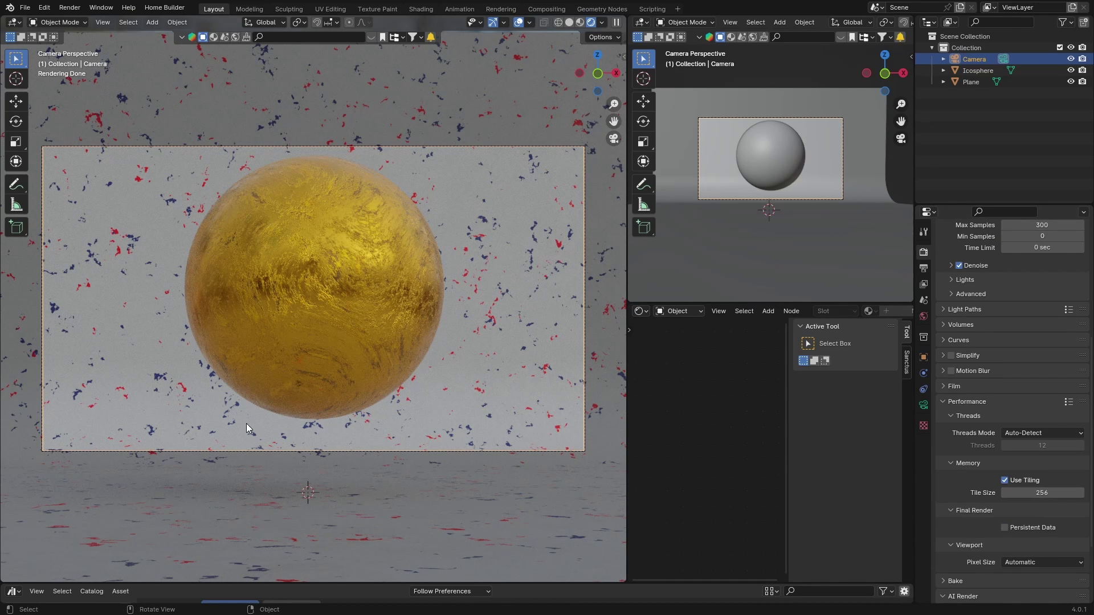